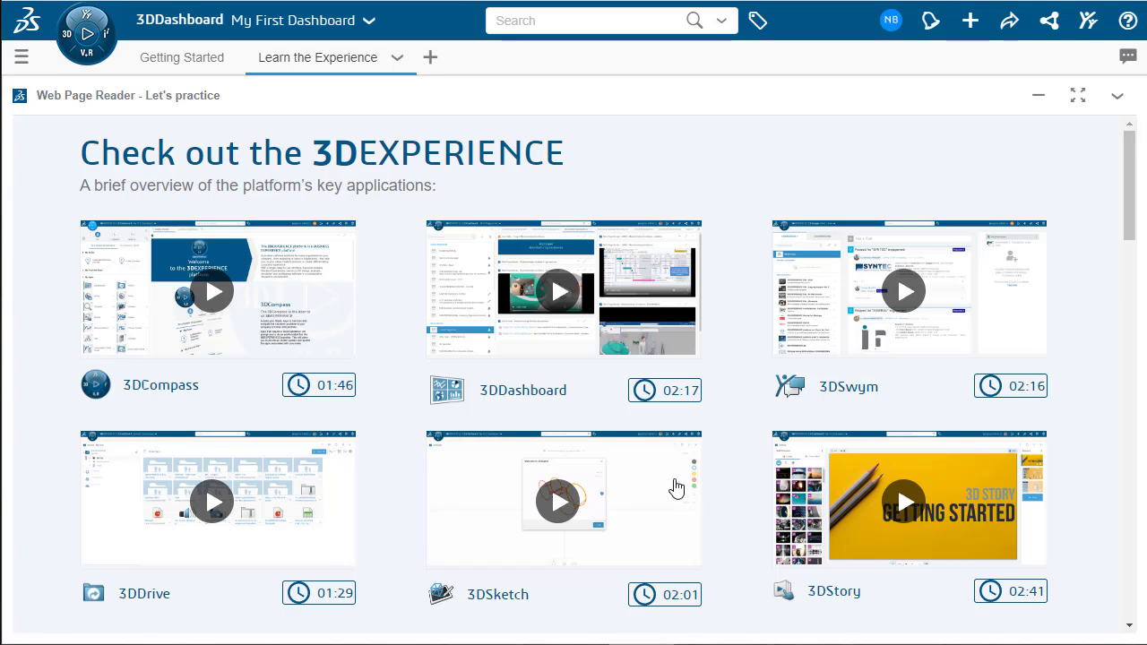
Step: Start a new dashboard, browsing the templates before settling on Empty dashboard
{"action": "left_click", "coordinate": [22, 57]}
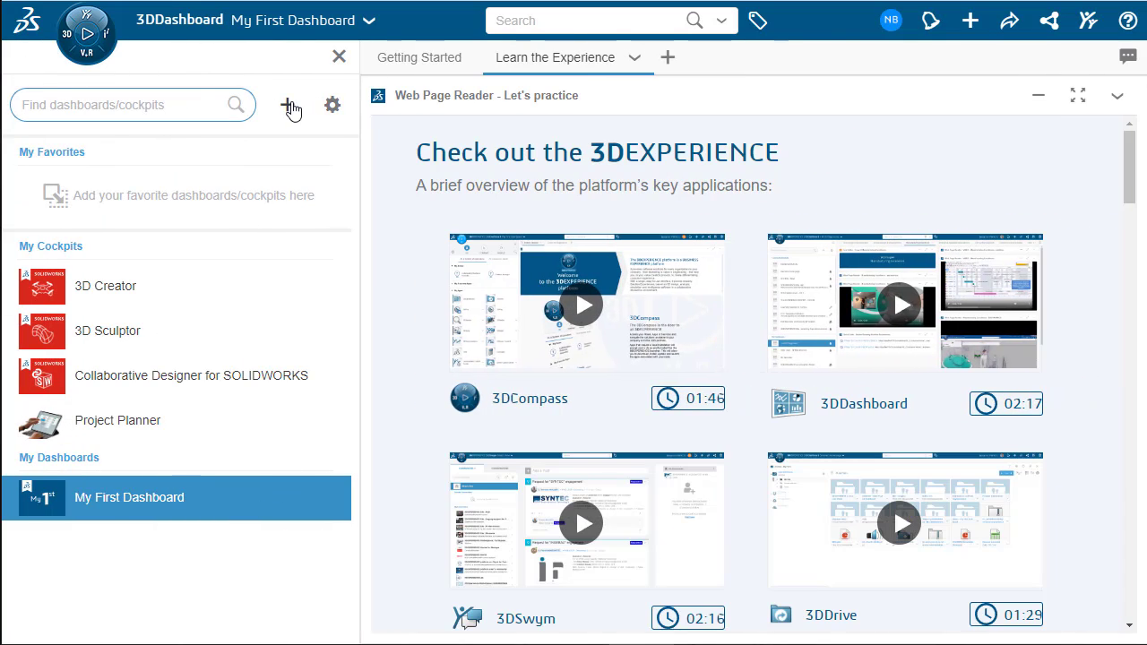
{"action": "left_click", "coordinate": [287, 105]}
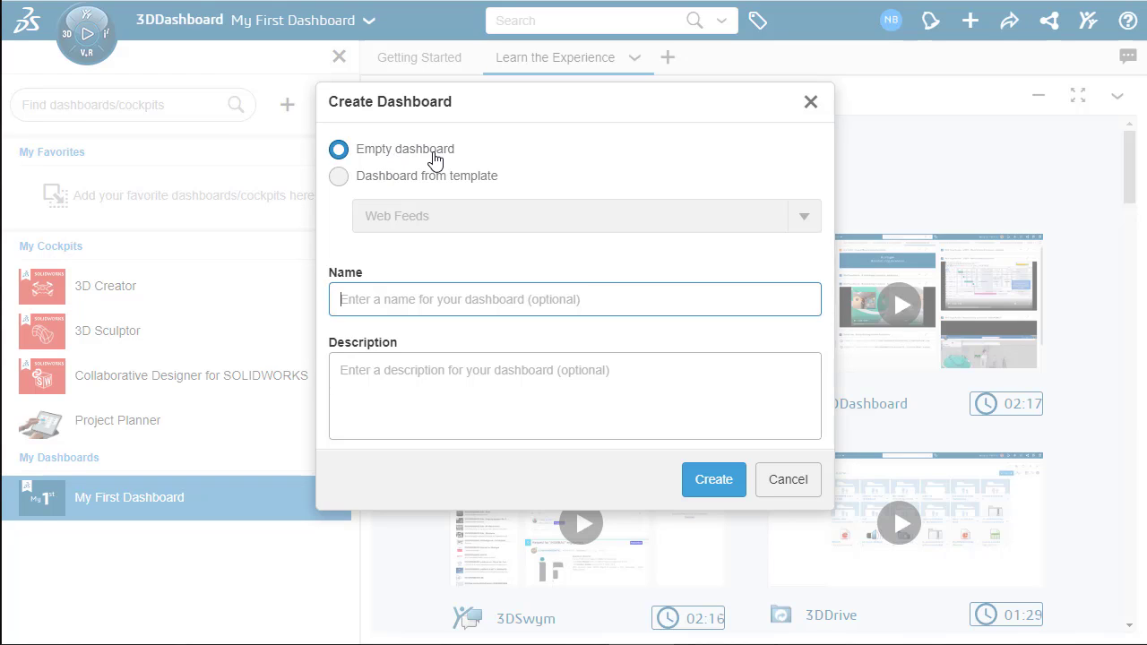
{"action": "left_click", "coordinate": [339, 177]}
{"action": "left_click", "coordinate": [804, 218]}
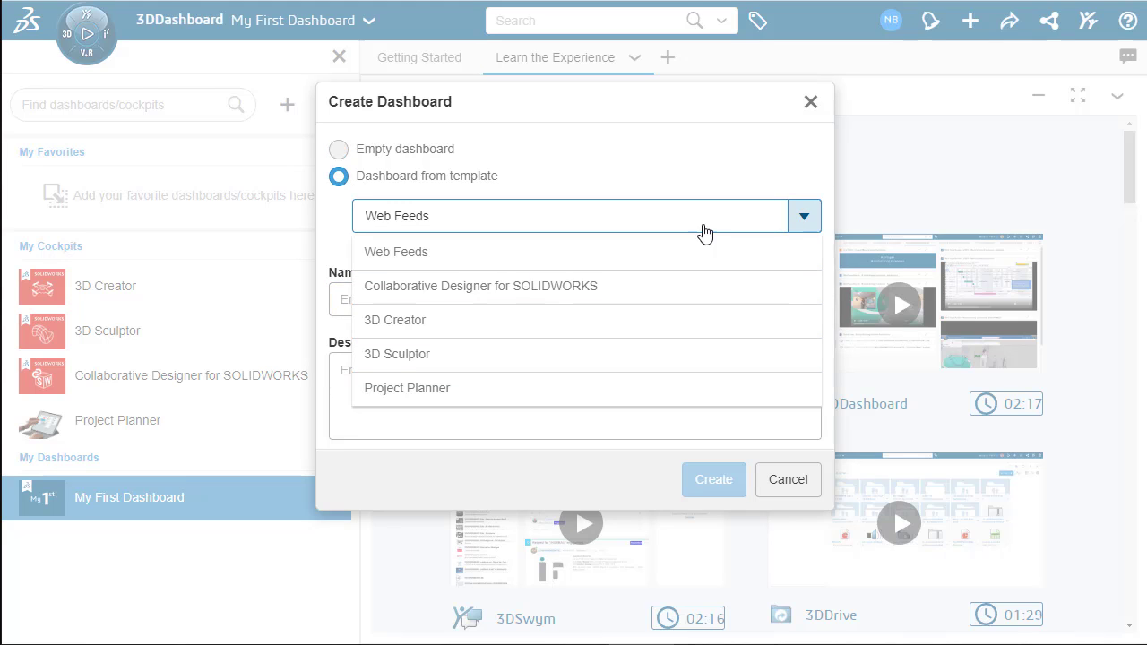
{"action": "left_click", "coordinate": [794, 215]}
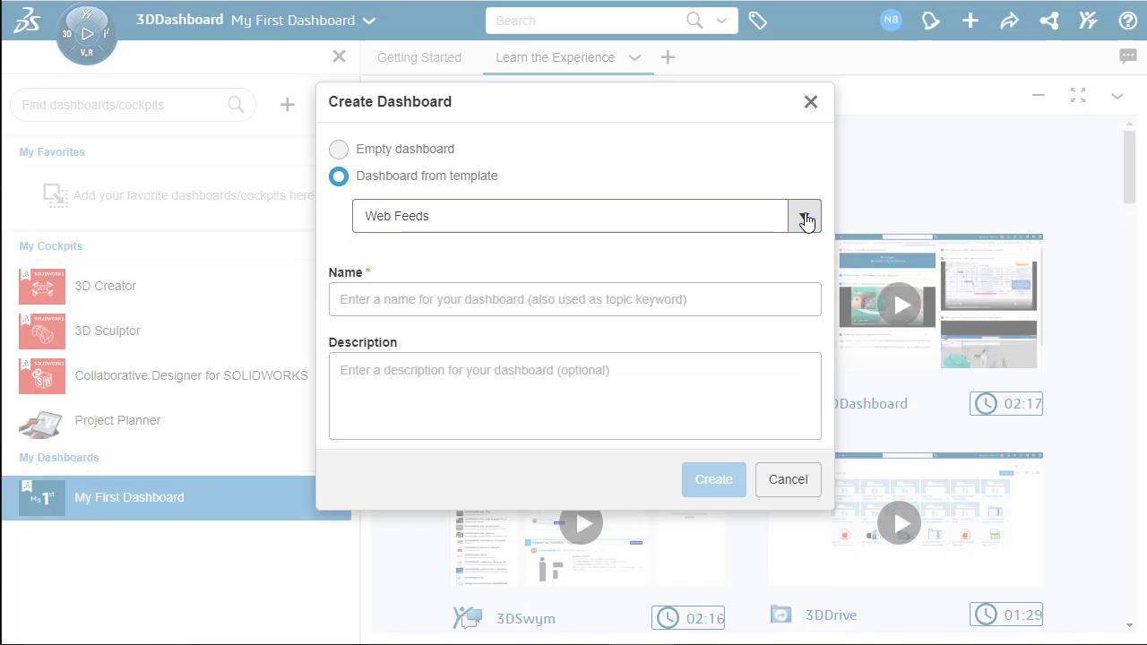
{"action": "left_click", "coordinate": [338, 151]}
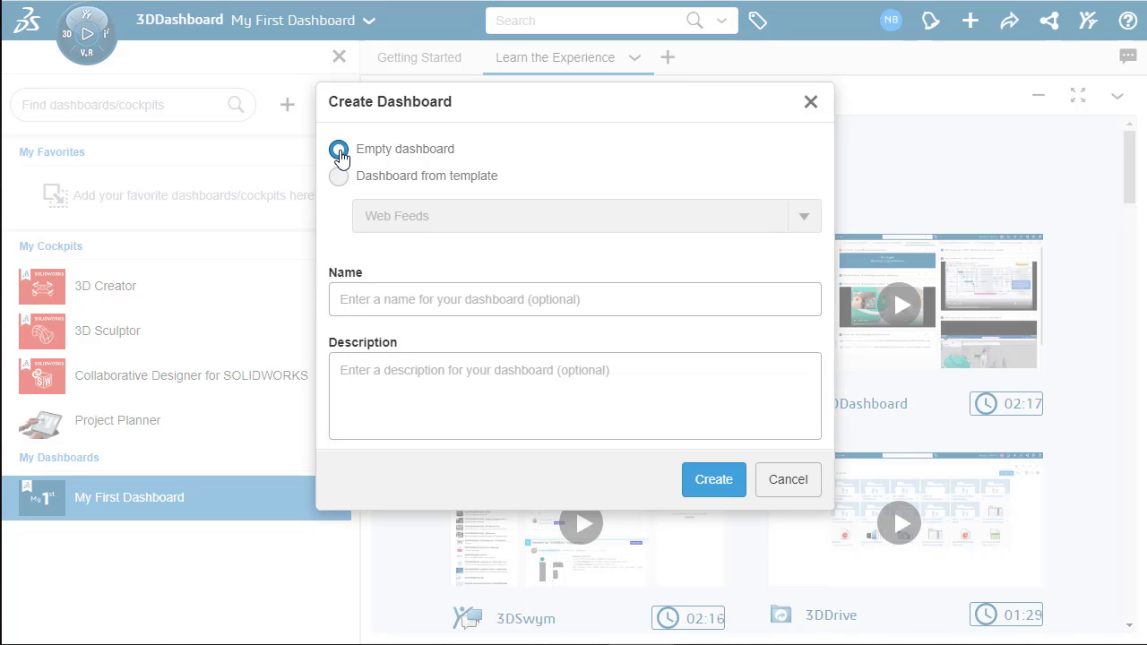
Step: Name it 'Examples' with description 'Example Dashboards and Tabs' and create it
{"action": "left_click", "coordinate": [390, 301]}
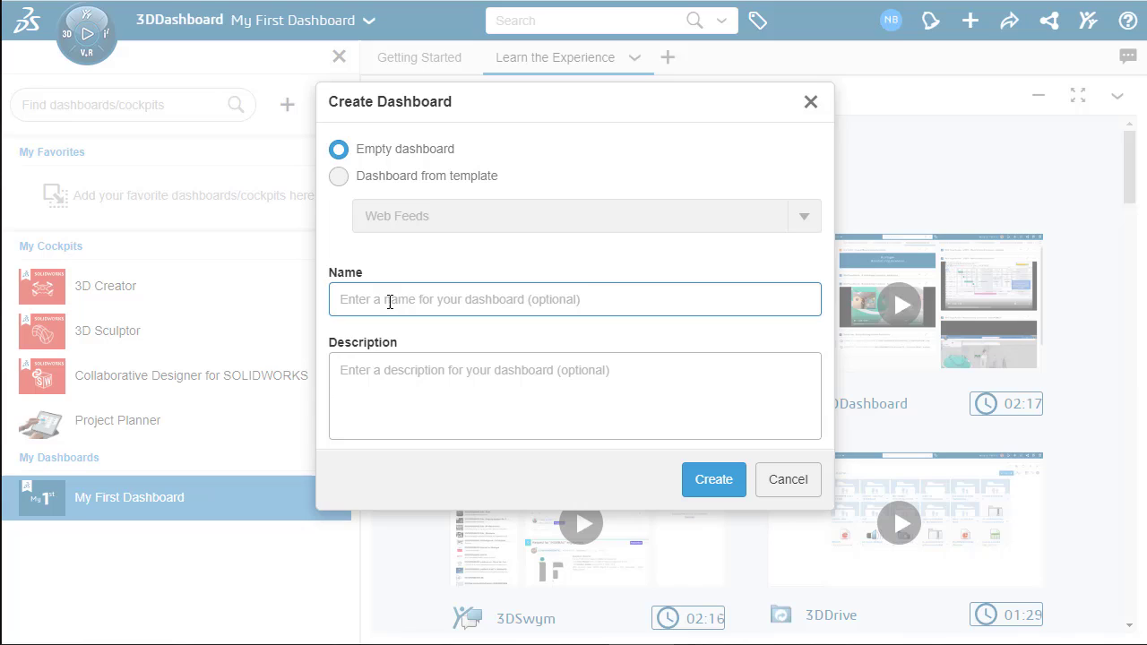
{"action": "type", "text": "Examples"}
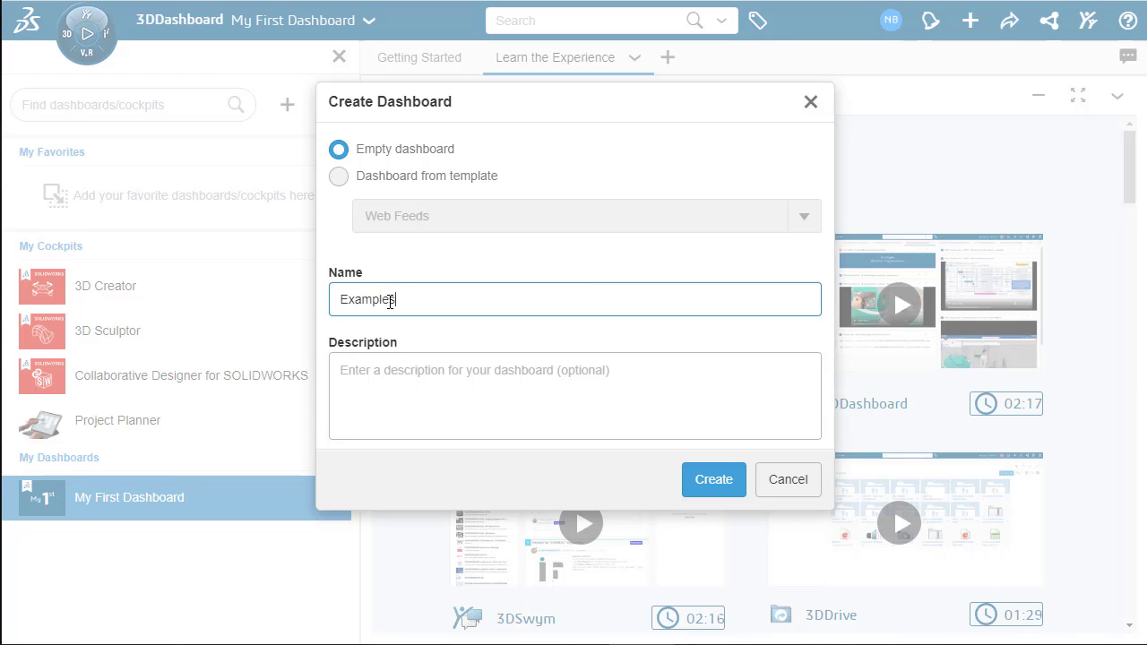
{"action": "left_click", "coordinate": [401, 370]}
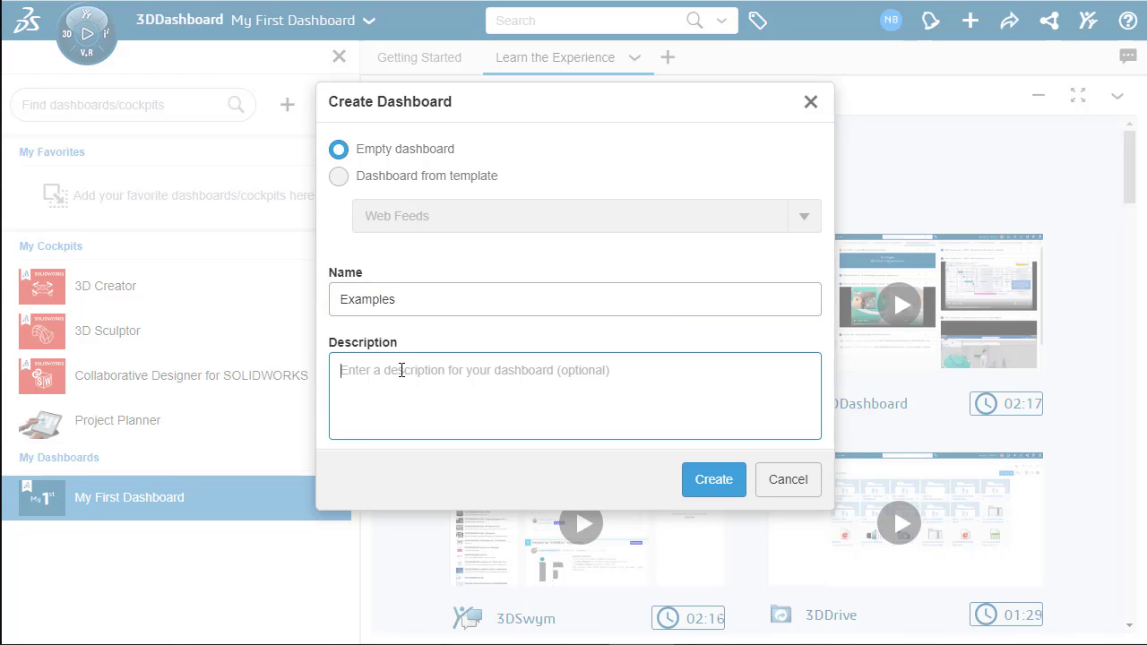
{"action": "type", "text": "Exampl"}
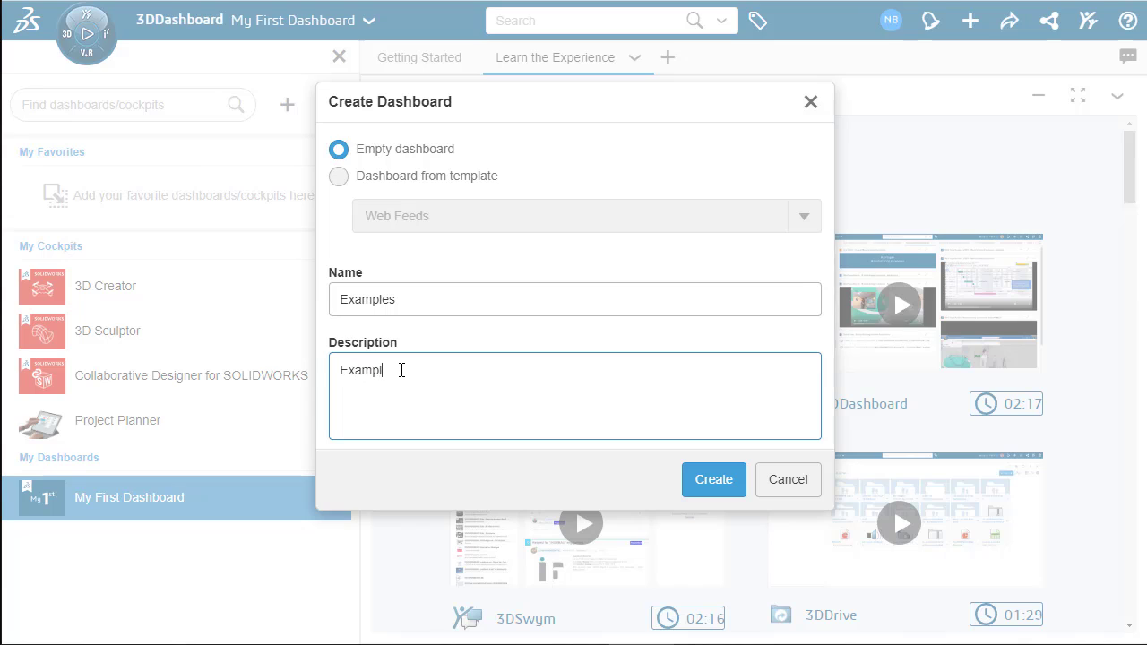
{"action": "type", "text": "e Dashbp"}
{"action": "key", "text": "BackSpace"}
{"action": "key", "text": "BackSpace"}
{"action": "type", "text": "boards and Tabs"}
{"action": "left_click", "coordinate": [720, 487]}
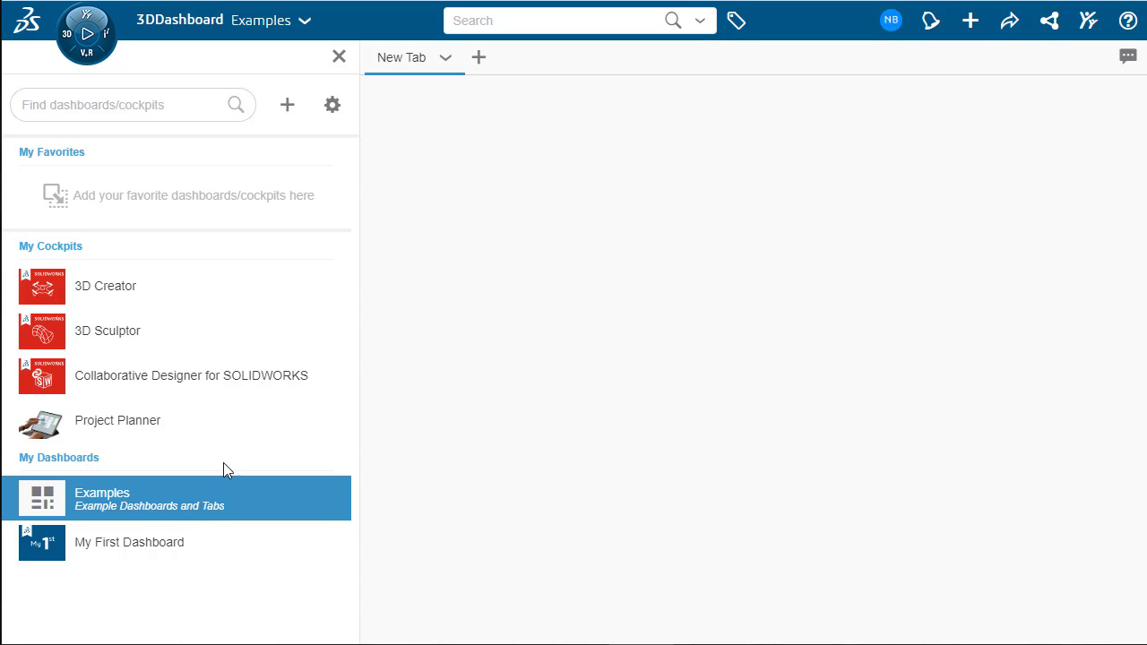
Step: Close the dashboards list and rename the New Tab to 'Example Tab'
{"action": "left_click", "coordinate": [339, 56]}
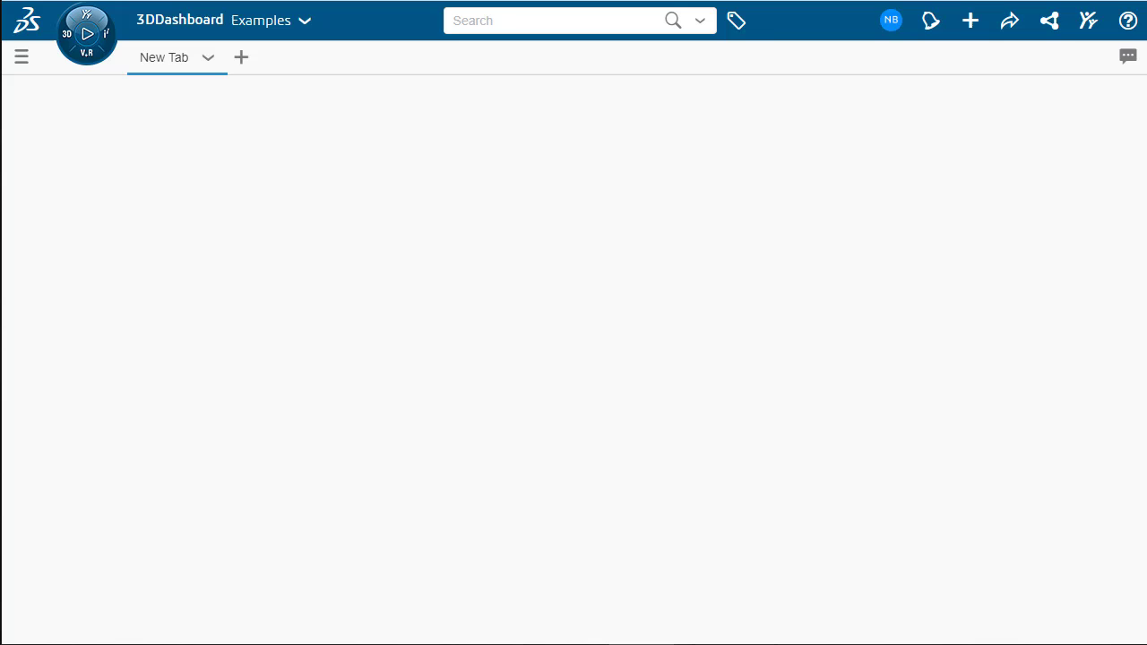
{"action": "left_click", "coordinate": [210, 61]}
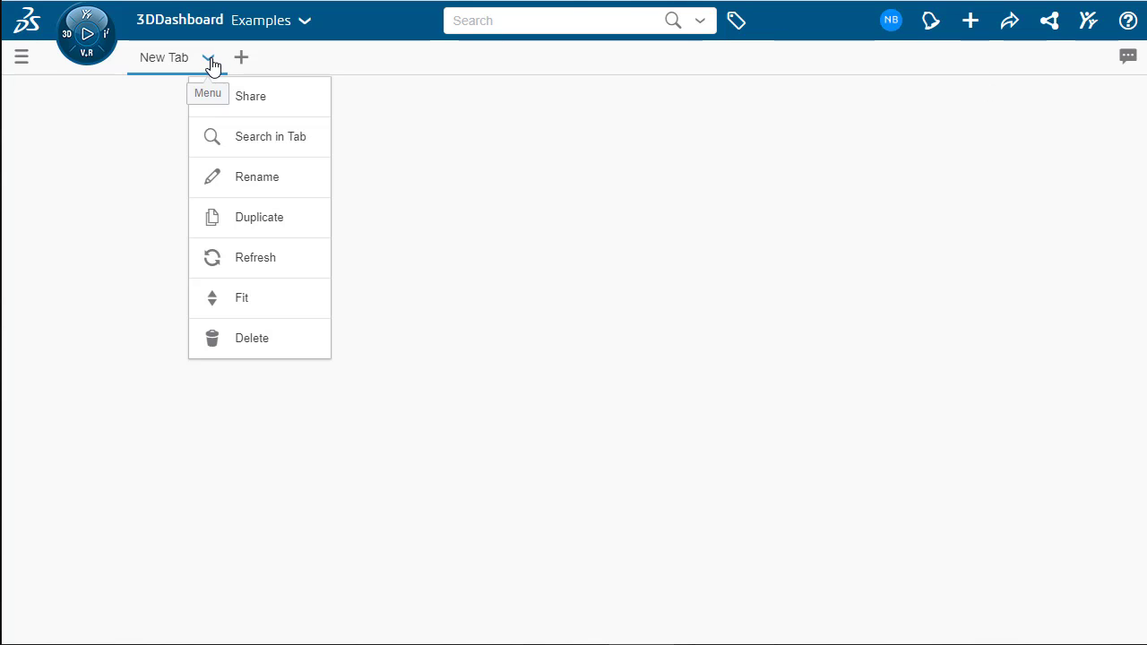
{"action": "left_click", "coordinate": [247, 183]}
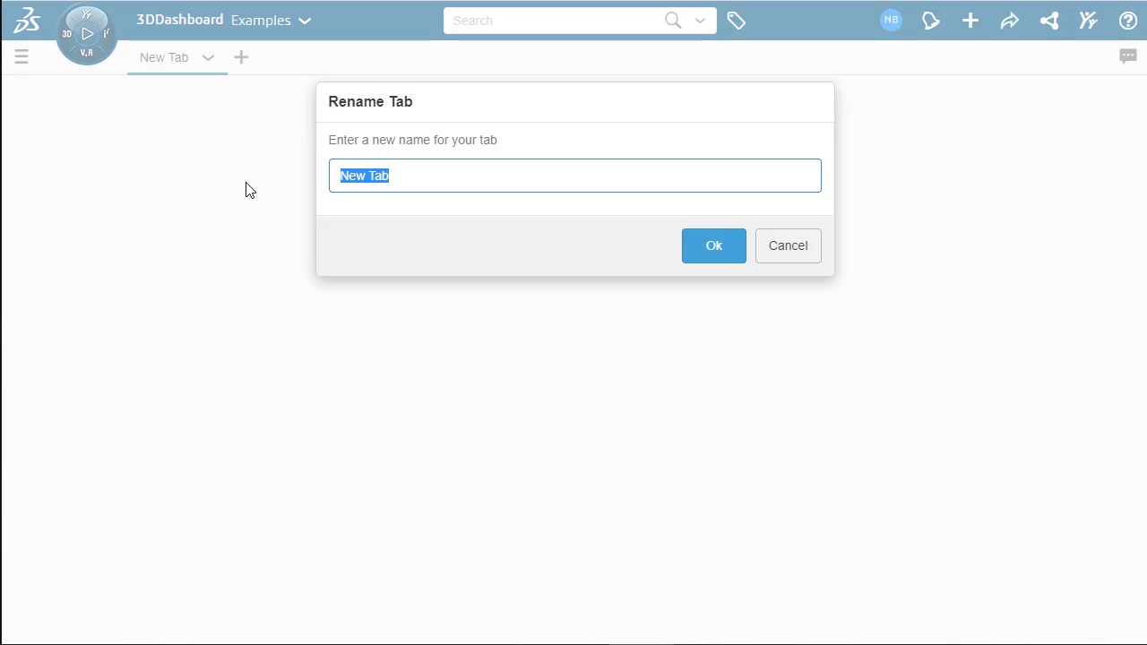
{"action": "type", "text": "Example Tab"}
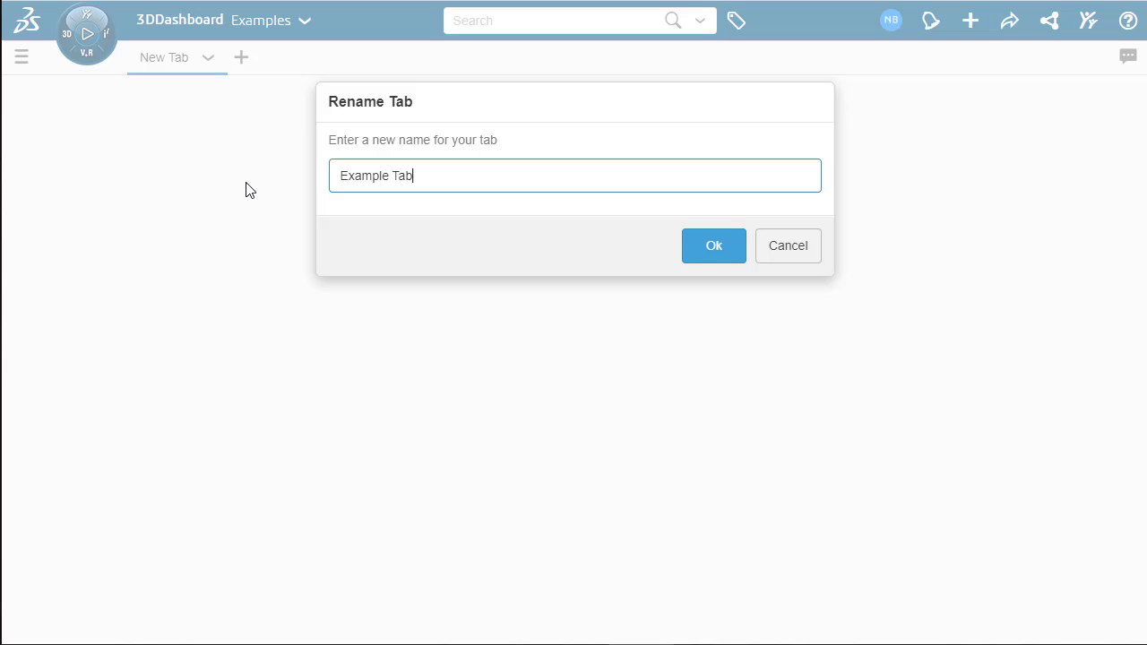
{"action": "left_click", "coordinate": [712, 256]}
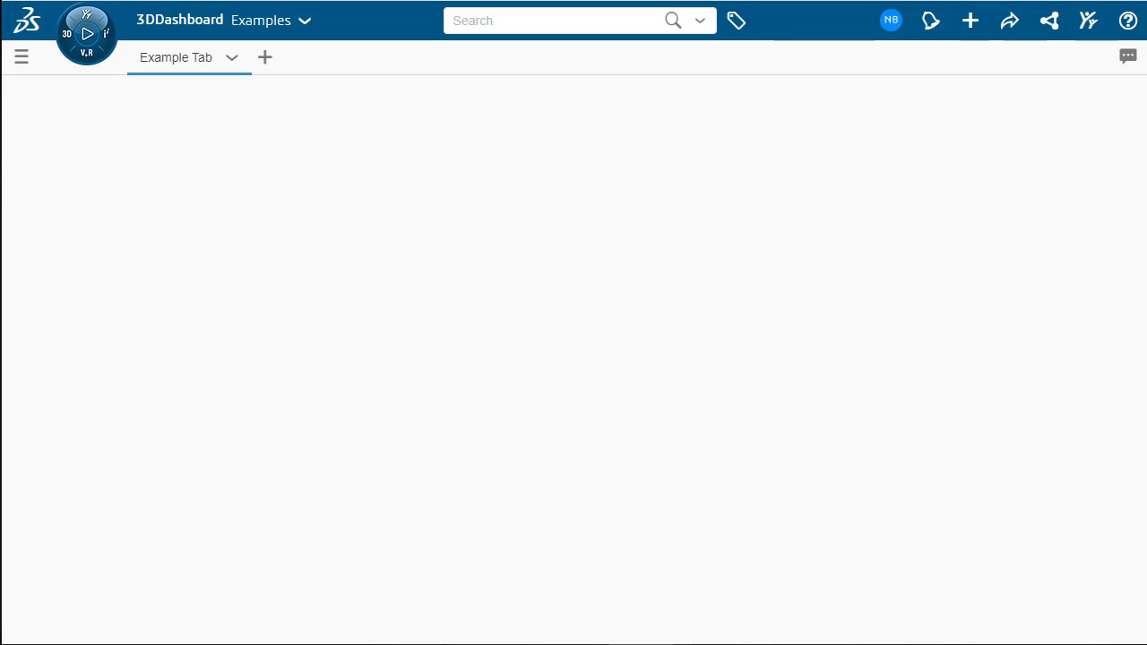
Step: Browse My Roles and the Collaborative Business Innovator apps in the compass, then expand My Apps
{"action": "left_click", "coordinate": [81, 43]}
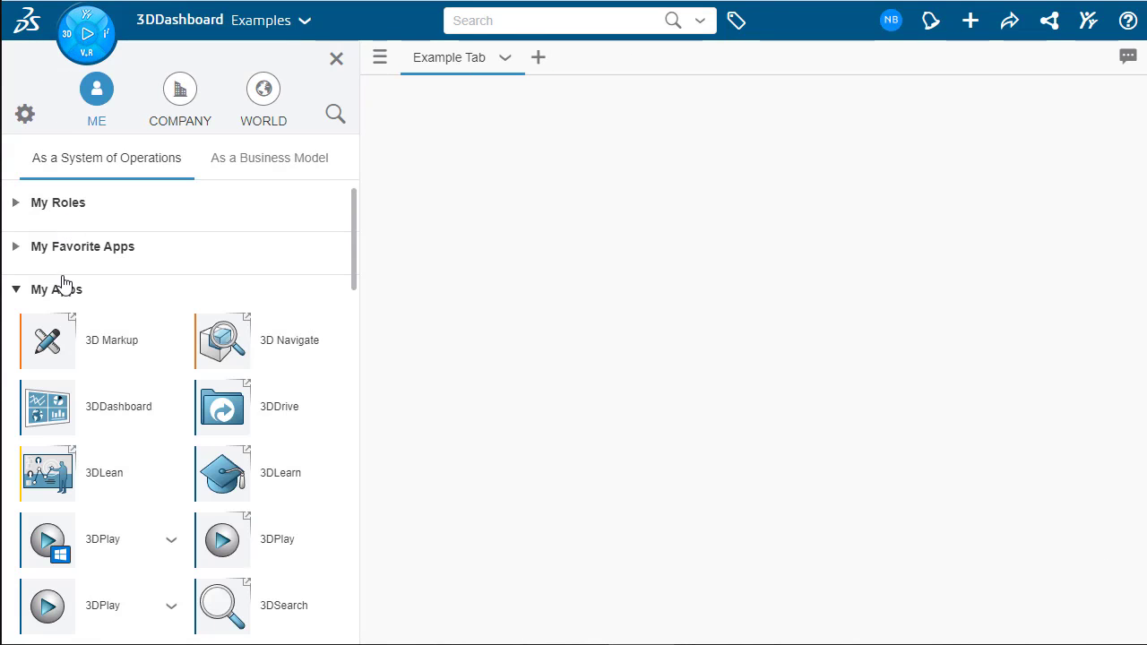
{"action": "left_click", "coordinate": [69, 291]}
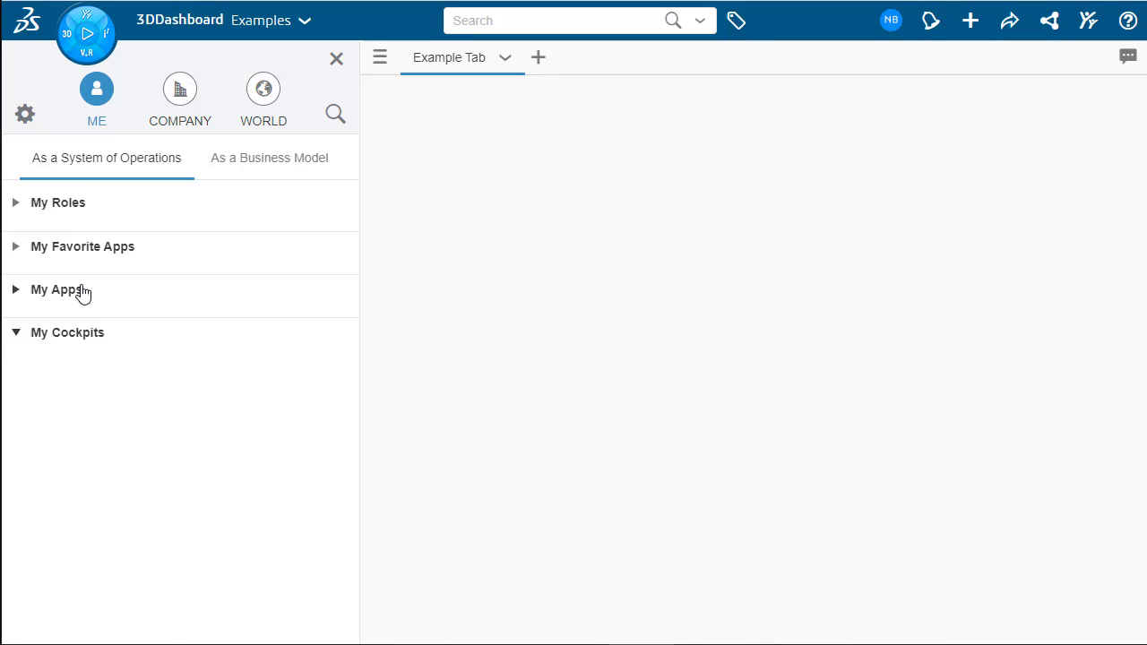
{"action": "left_click", "coordinate": [69, 204]}
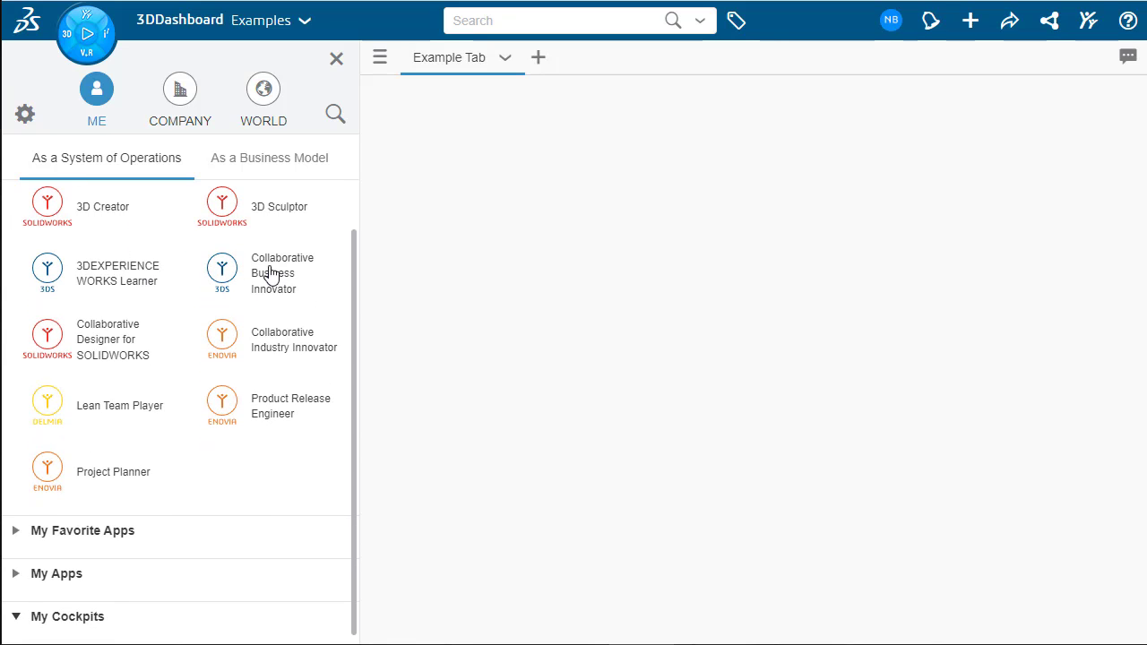
{"action": "left_click", "coordinate": [262, 292]}
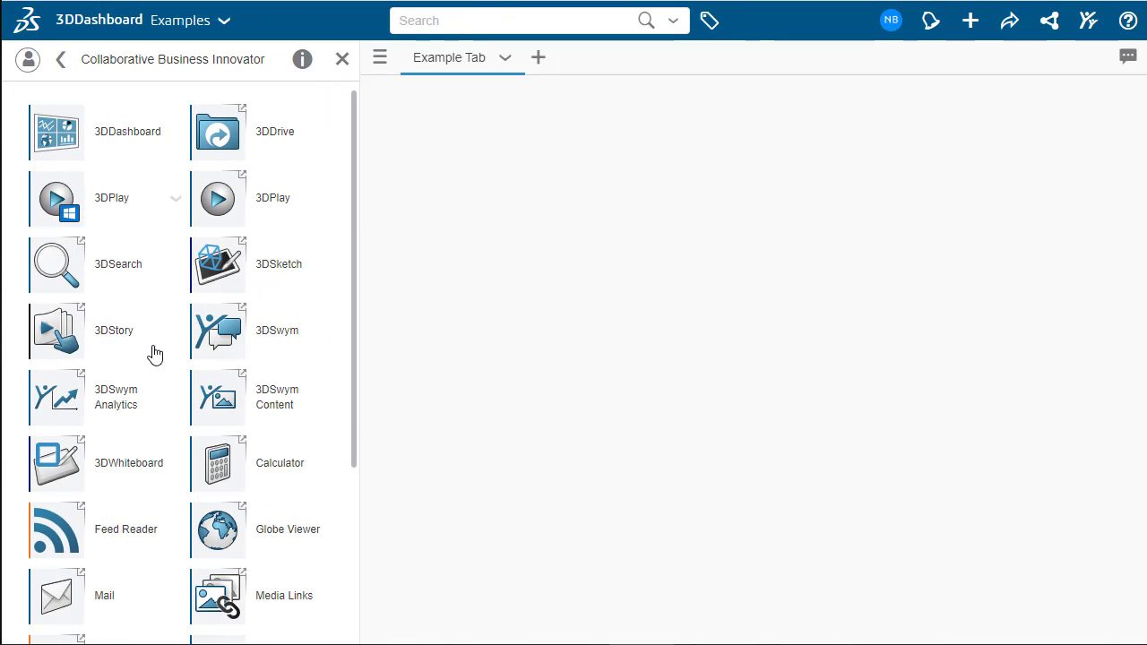
{"action": "scroll", "coordinate": [193, 427], "scroll_direction": "down", "scroll_amount": 3}
{"action": "scroll", "coordinate": [256, 302], "scroll_direction": "up", "scroll_amount": 5}
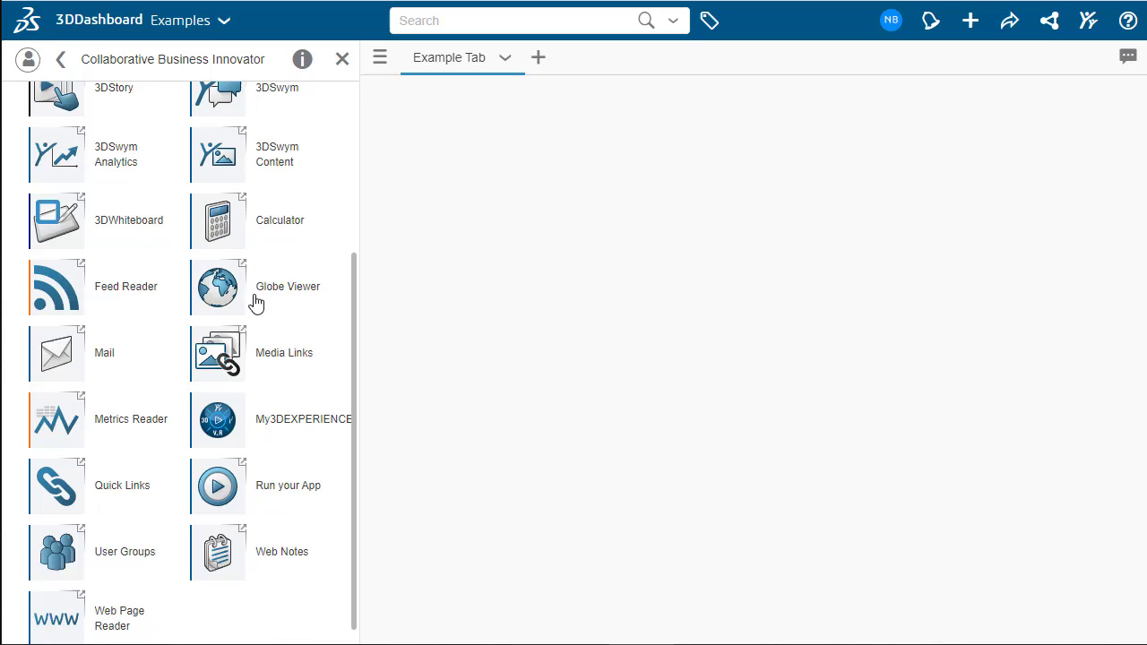
{"action": "left_click", "coordinate": [343, 61]}
{"action": "left_click", "coordinate": [77, 34]}
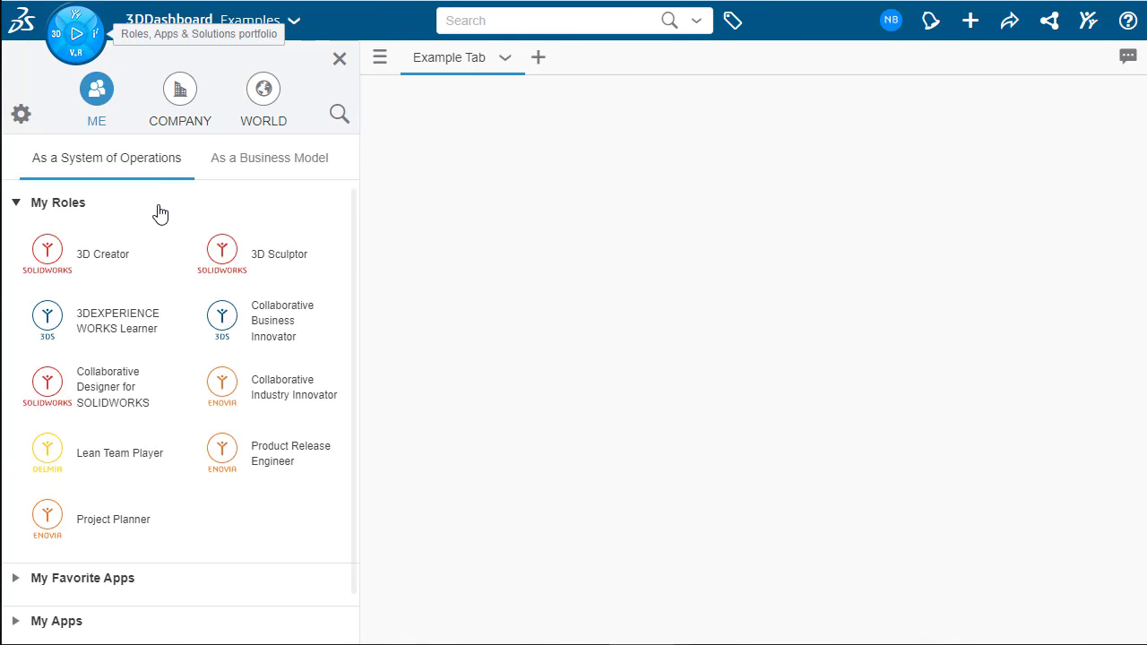
{"action": "left_click", "coordinate": [42, 199]}
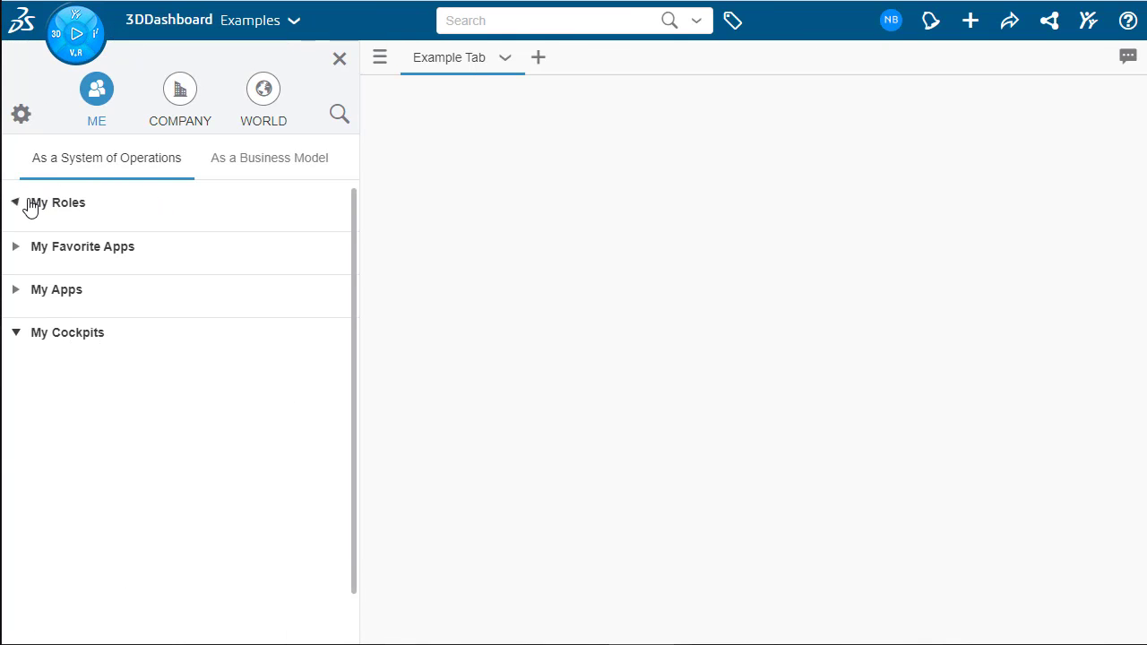
{"action": "left_click", "coordinate": [74, 296]}
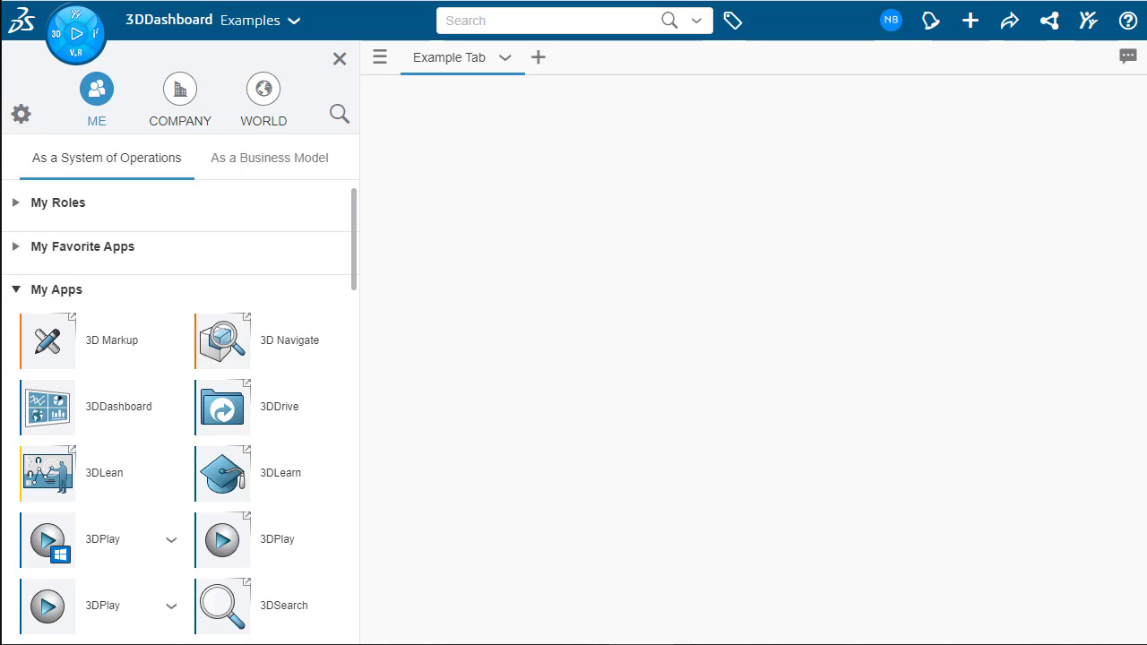
Step: Add 3D Markup, 3DLearn and 3DPlay widgets, moving 3DPlay to the top and enlarging it
{"action": "left_click_drag", "start_coordinate": [48, 341], "coordinate": [159, 398]}
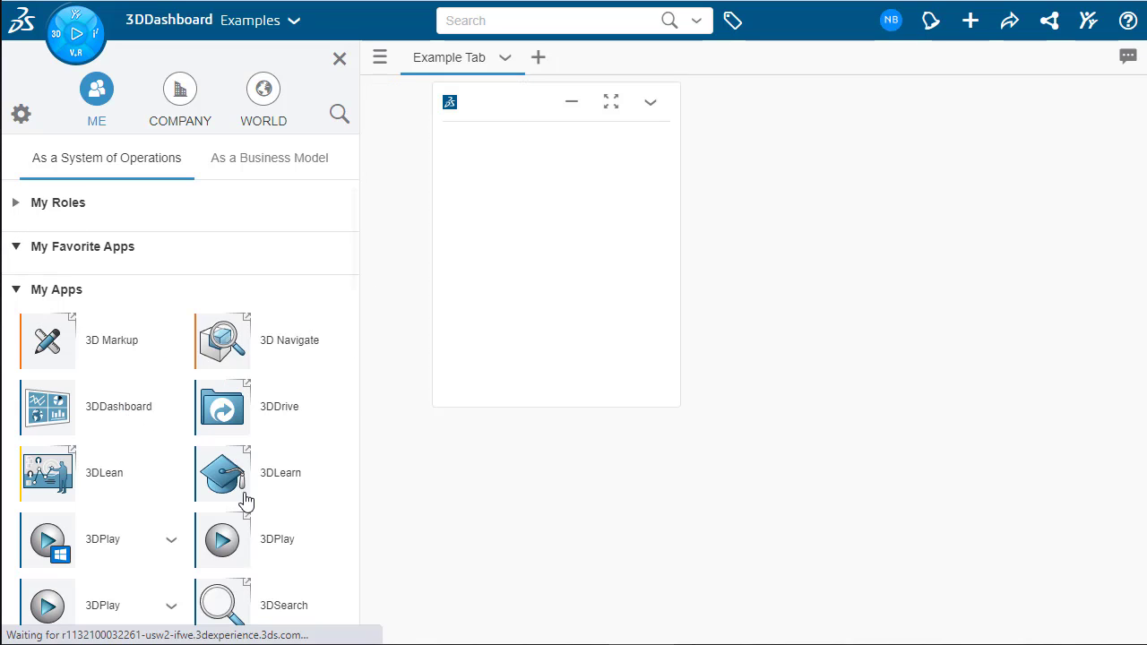
{"action": "left_click_drag", "start_coordinate": [257, 491], "coordinate": [843, 325]}
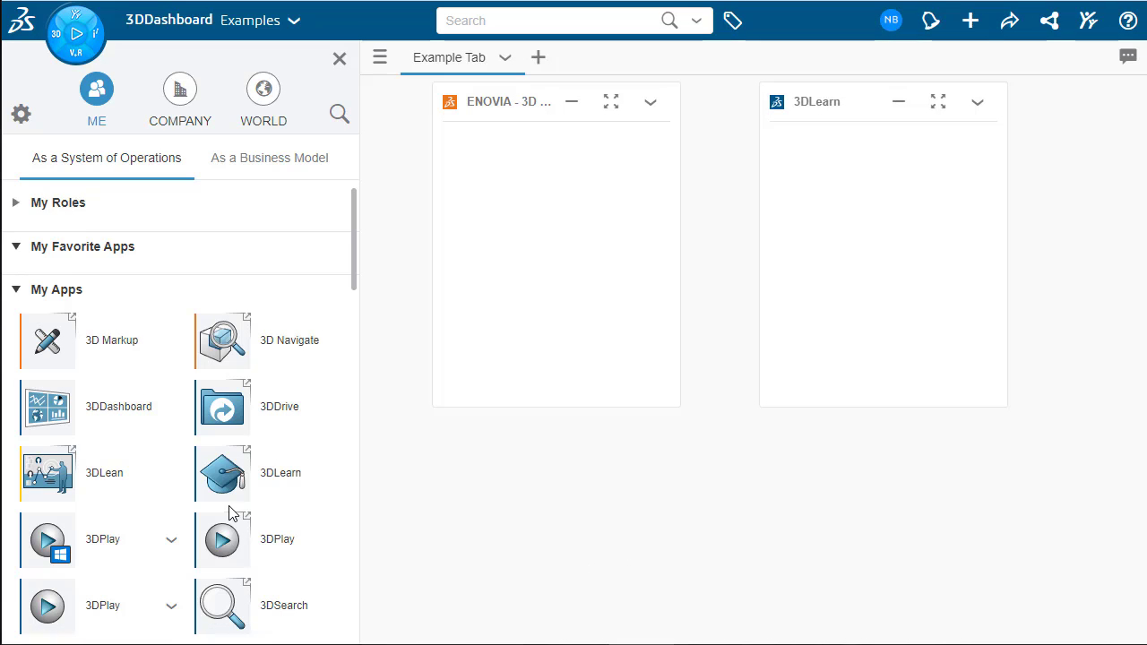
{"action": "left_click_drag", "start_coordinate": [231, 546], "coordinate": [633, 553]}
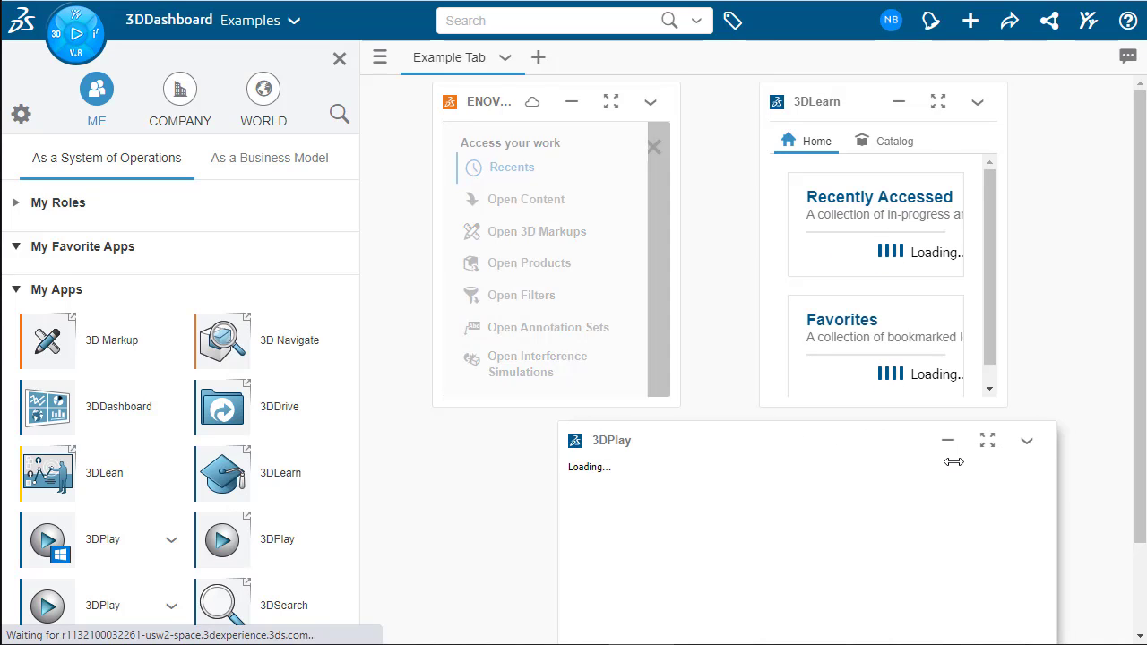
{"action": "scroll", "coordinate": [717, 428], "scroll_direction": "down", "scroll_amount": 1}
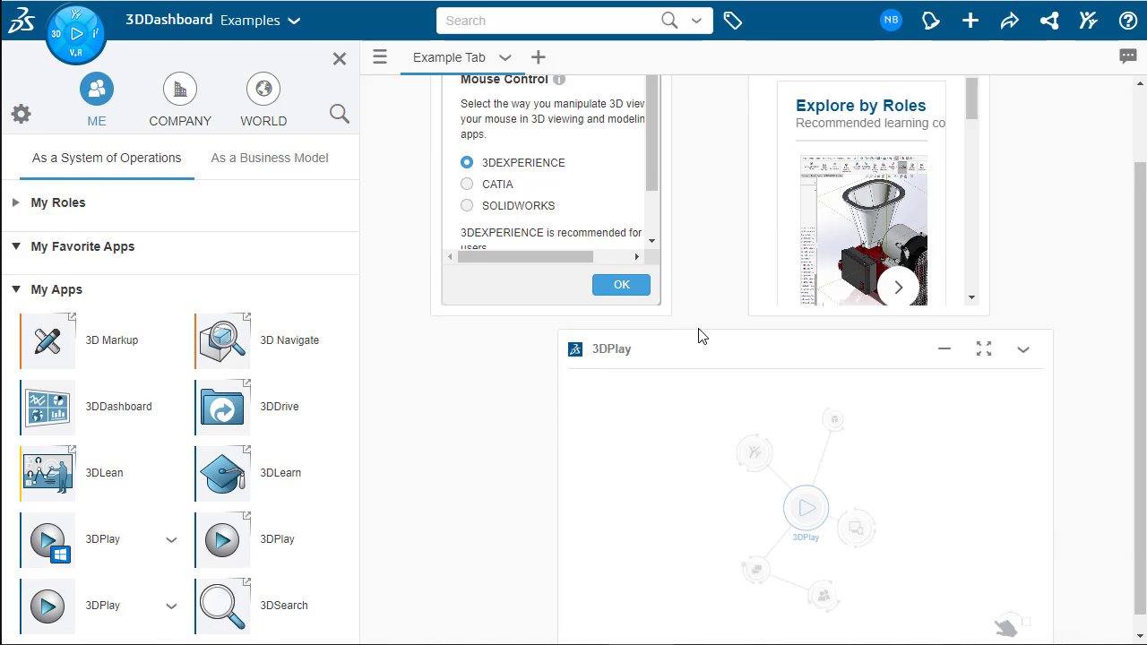
{"action": "left_click_drag", "start_coordinate": [699, 332], "coordinate": [635, 256]}
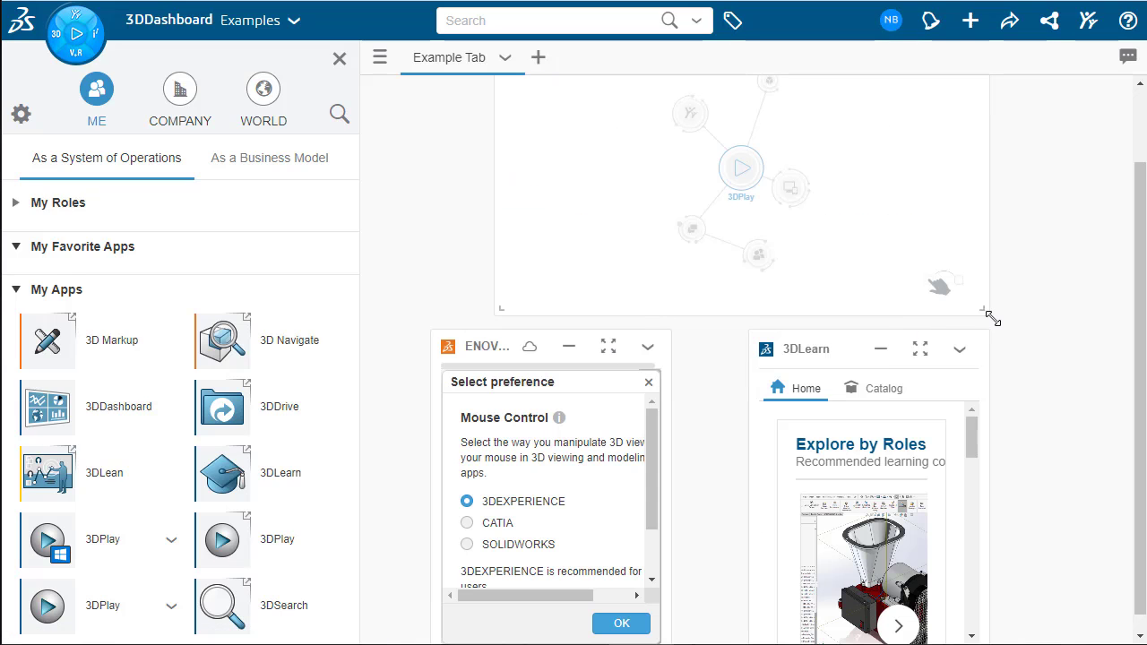
{"action": "left_click_drag", "start_coordinate": [988, 316], "coordinate": [1031, 425]}
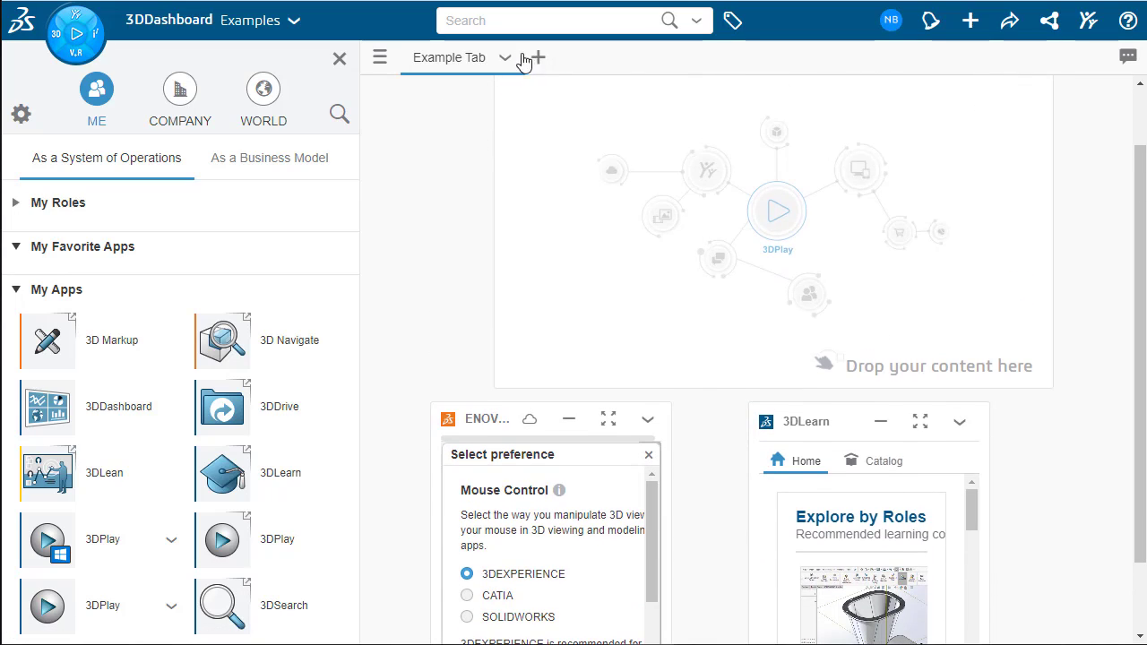
{"action": "left_click", "coordinate": [507, 59]}
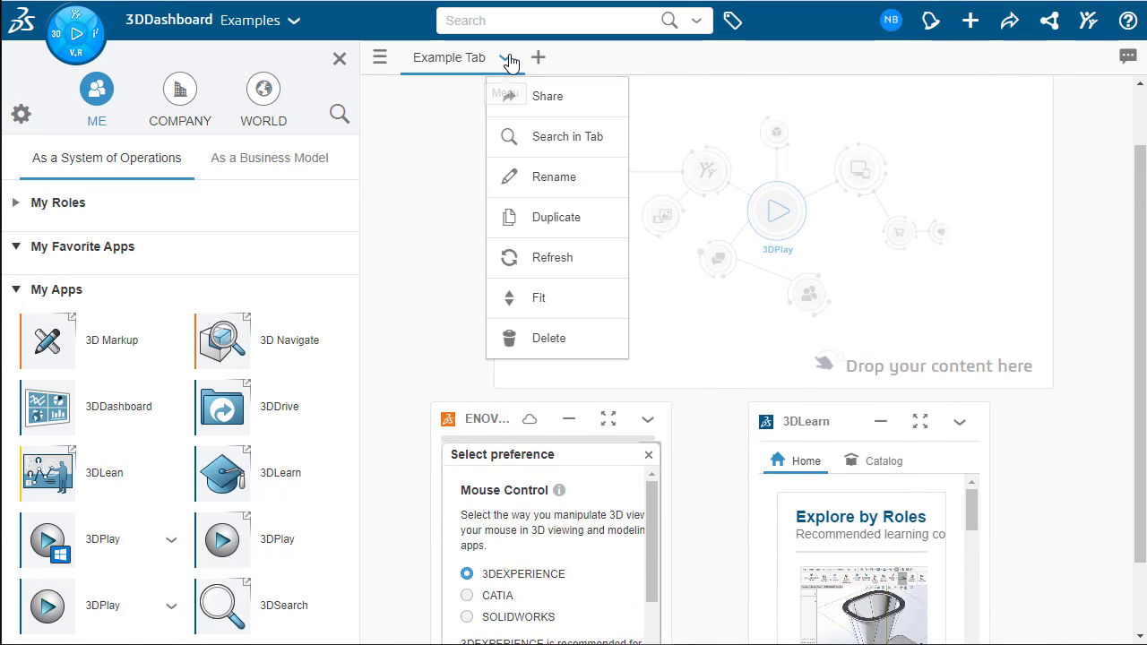
Step: Fit the Example Tab widgets to the tab and close the apps panel
{"action": "left_click", "coordinate": [580, 304]}
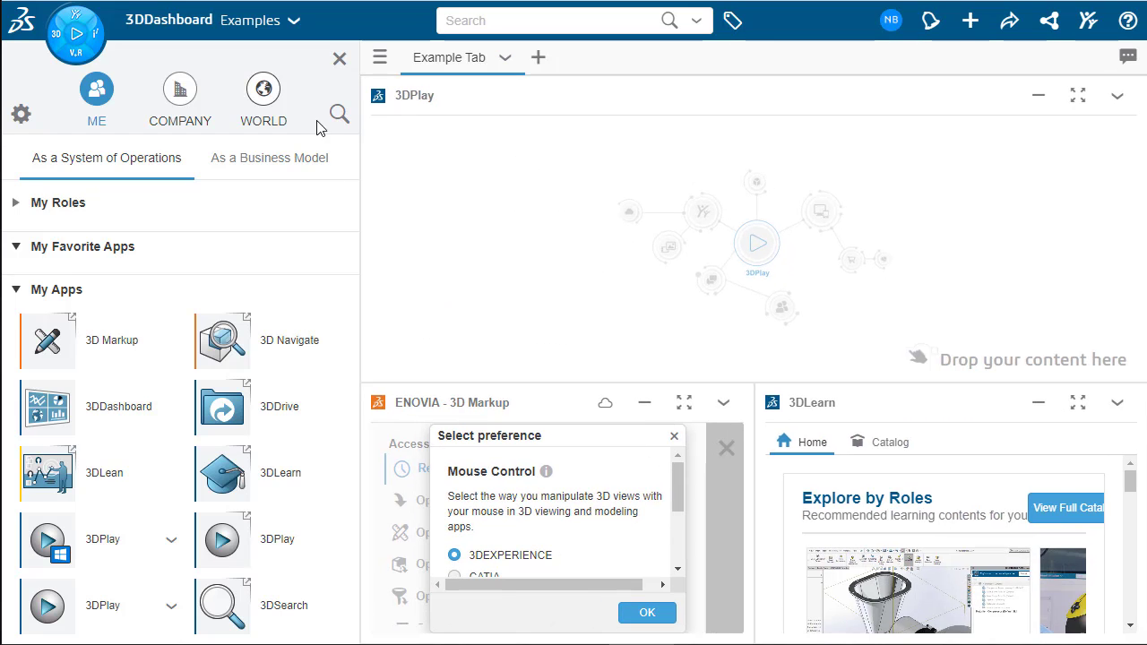
{"action": "left_click", "coordinate": [338, 68]}
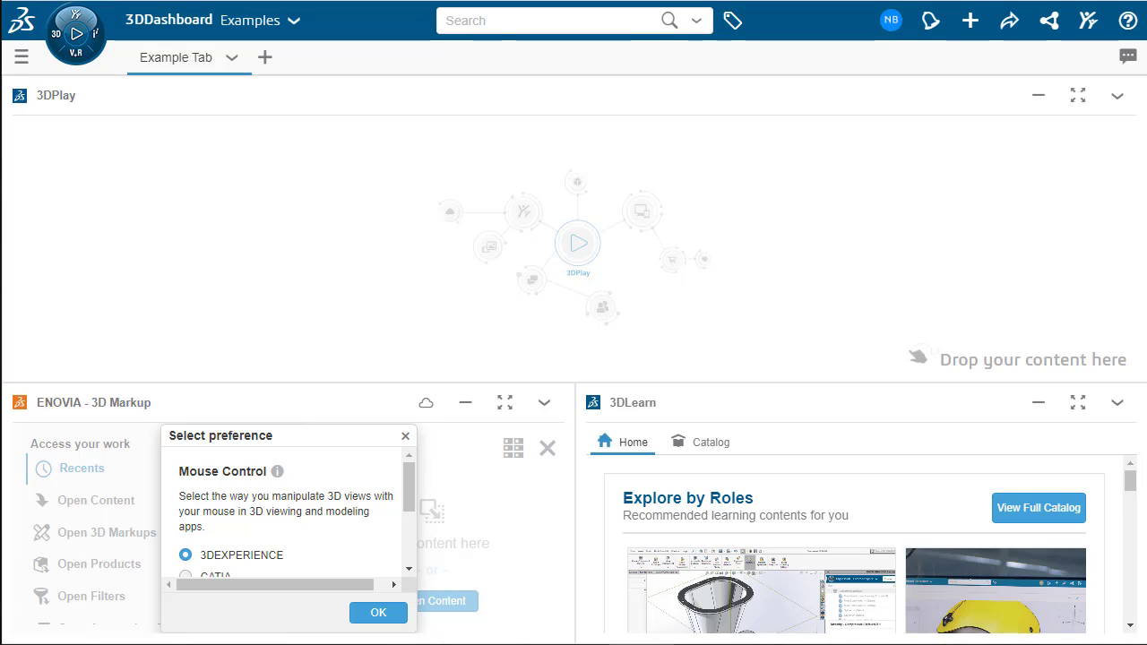
Step: Delete the 3DPlay, 3D Markup and 3DLearn widgets from their menus
{"action": "left_click", "coordinate": [1117, 96]}
{"action": "left_click", "coordinate": [1042, 381]}
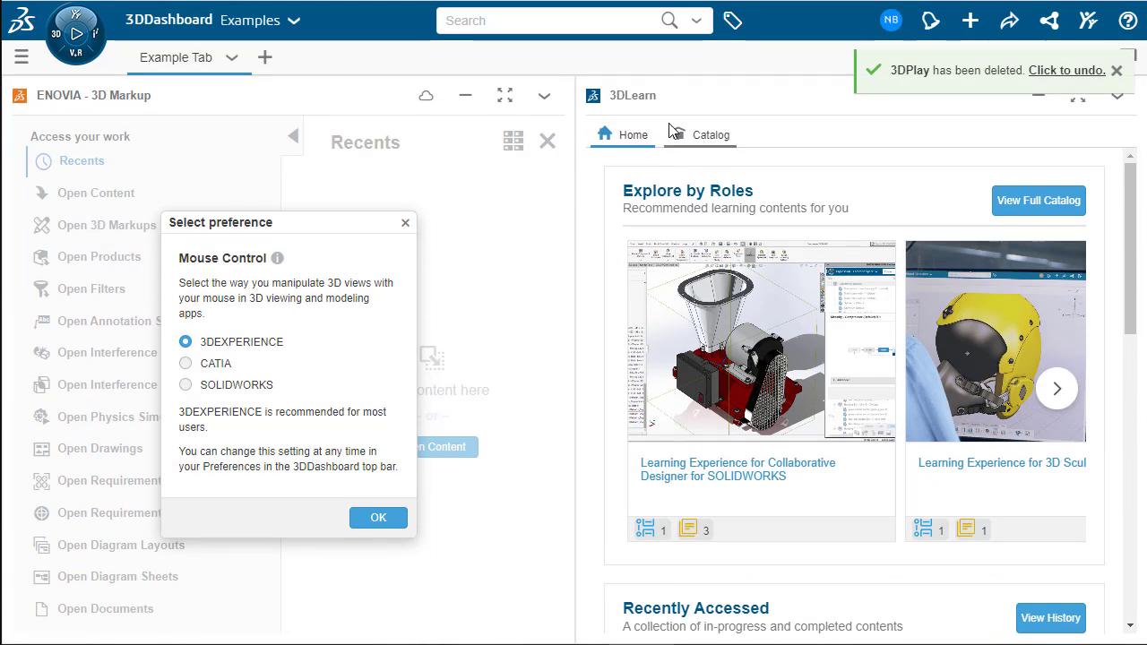
{"action": "left_click", "coordinate": [544, 95]}
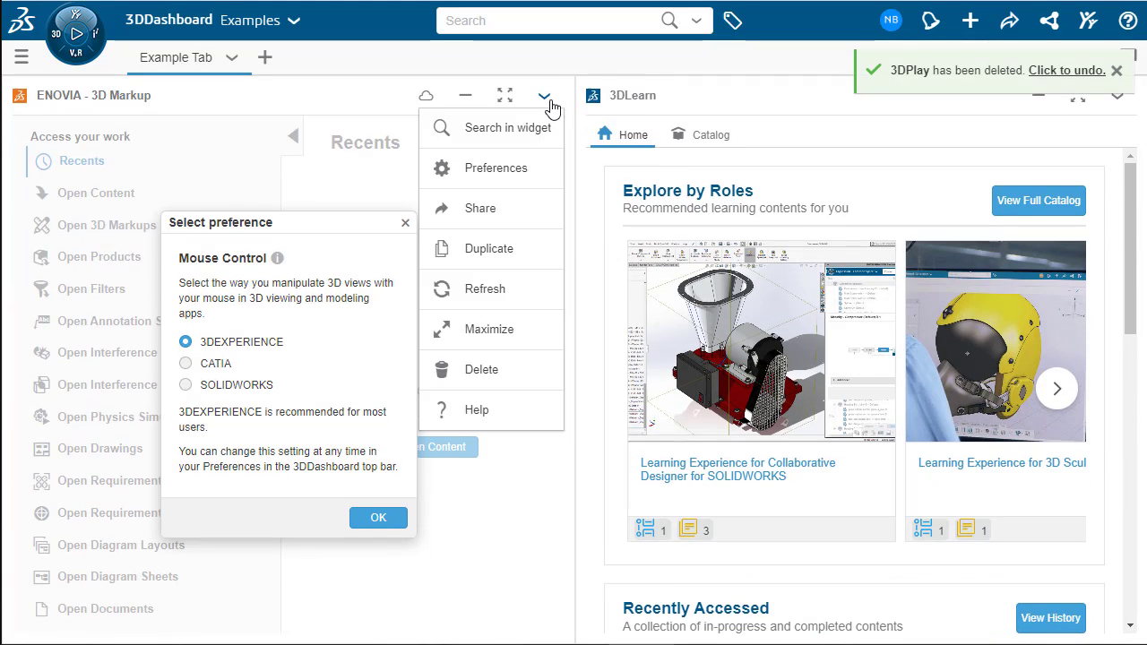
{"action": "left_click", "coordinate": [524, 362]}
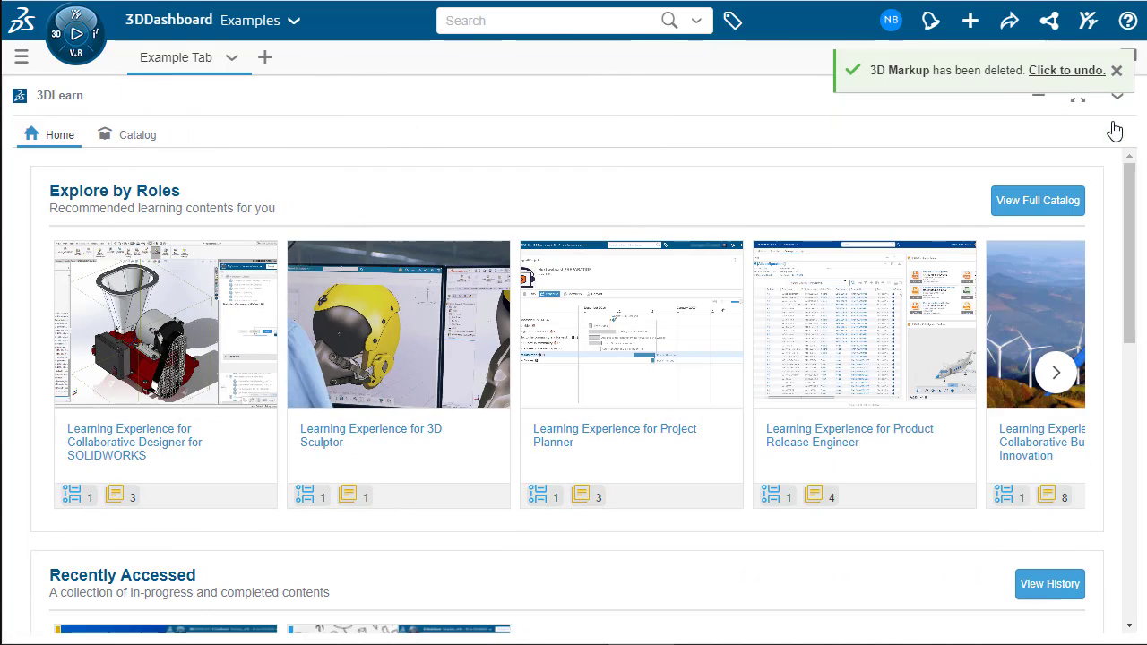
{"action": "left_click", "coordinate": [1117, 96]}
{"action": "left_click", "coordinate": [1080, 370]}
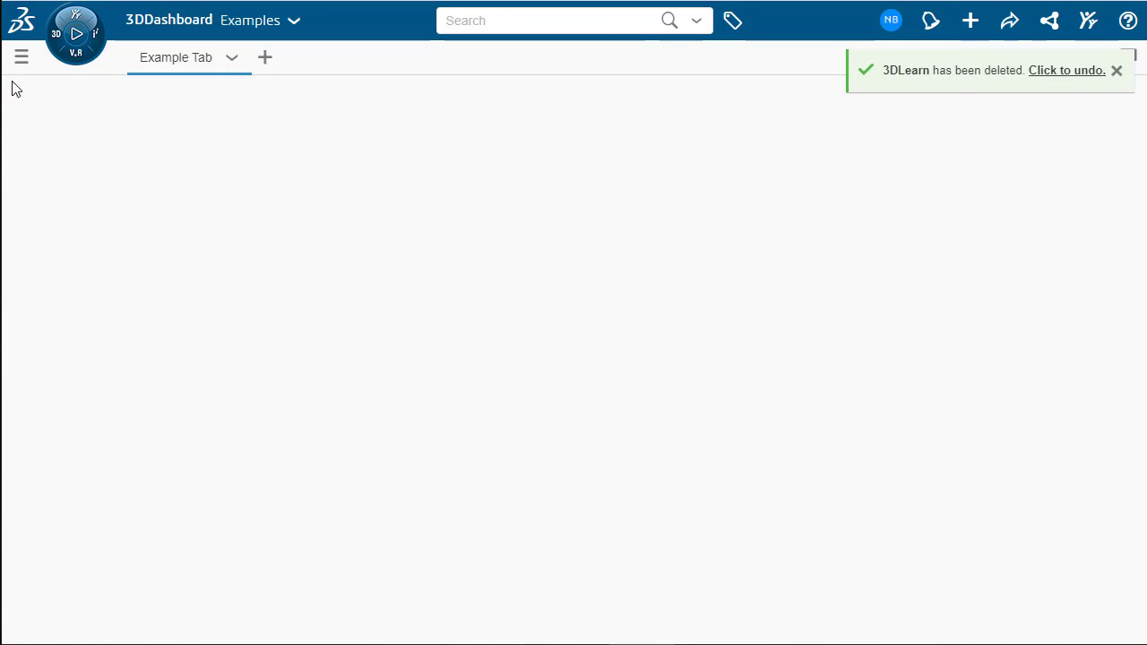
Step: Rename the Example Tab to 'Product Explorer'
{"action": "left_click", "coordinate": [76, 33]}
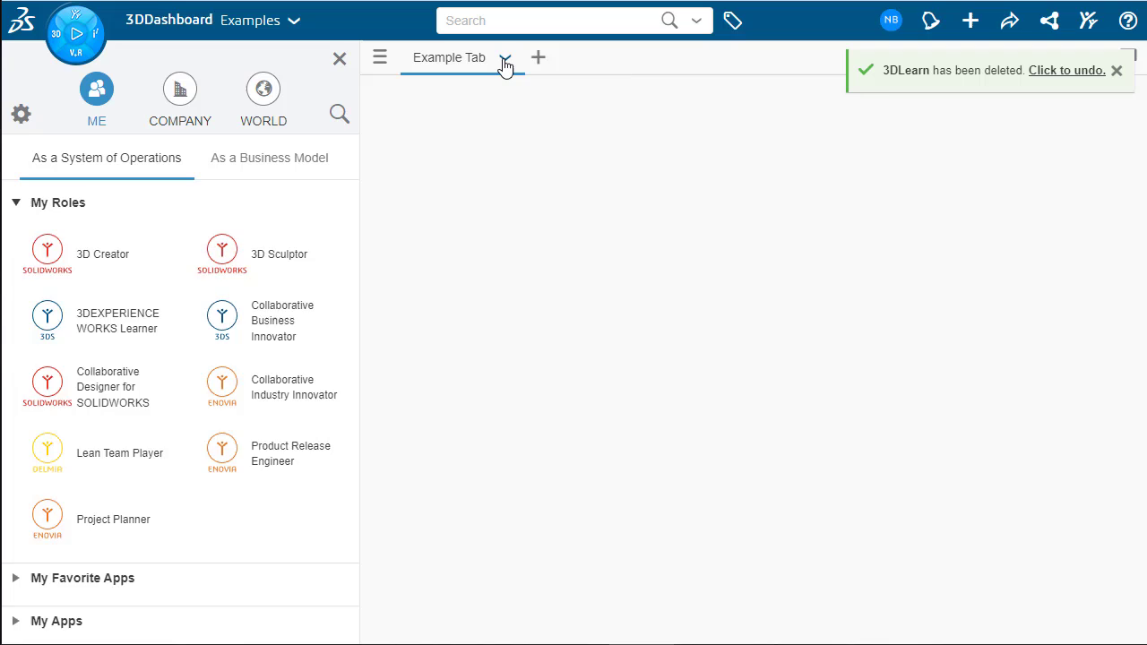
{"action": "left_click", "coordinate": [506, 59]}
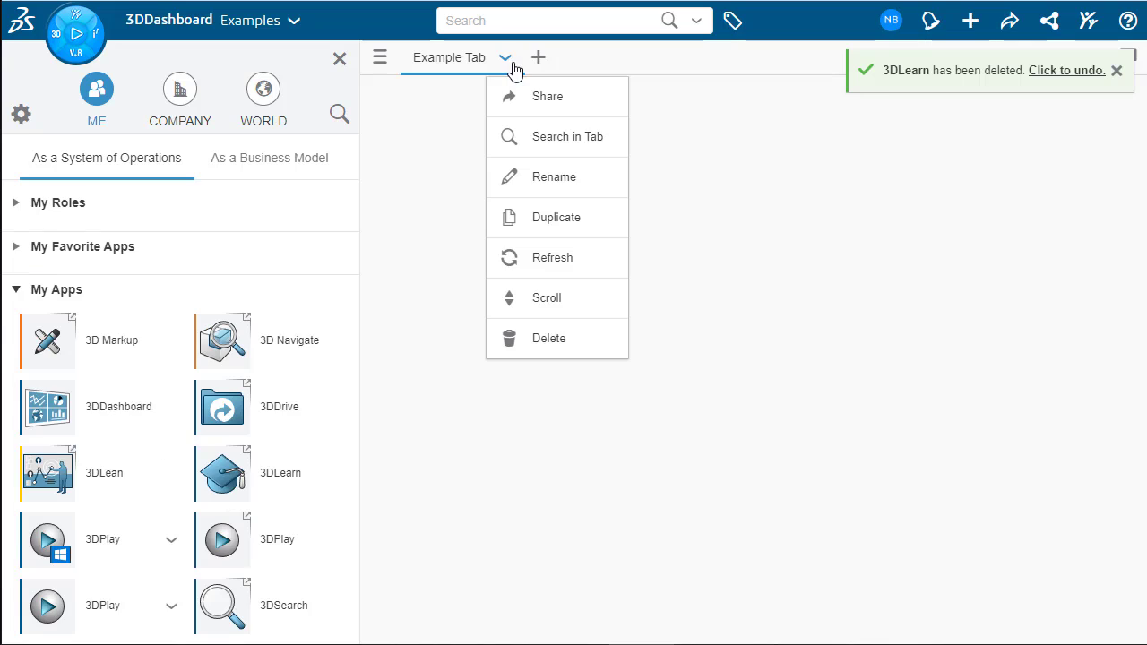
{"action": "left_click", "coordinate": [566, 183]}
{"action": "type", "text": "P"}
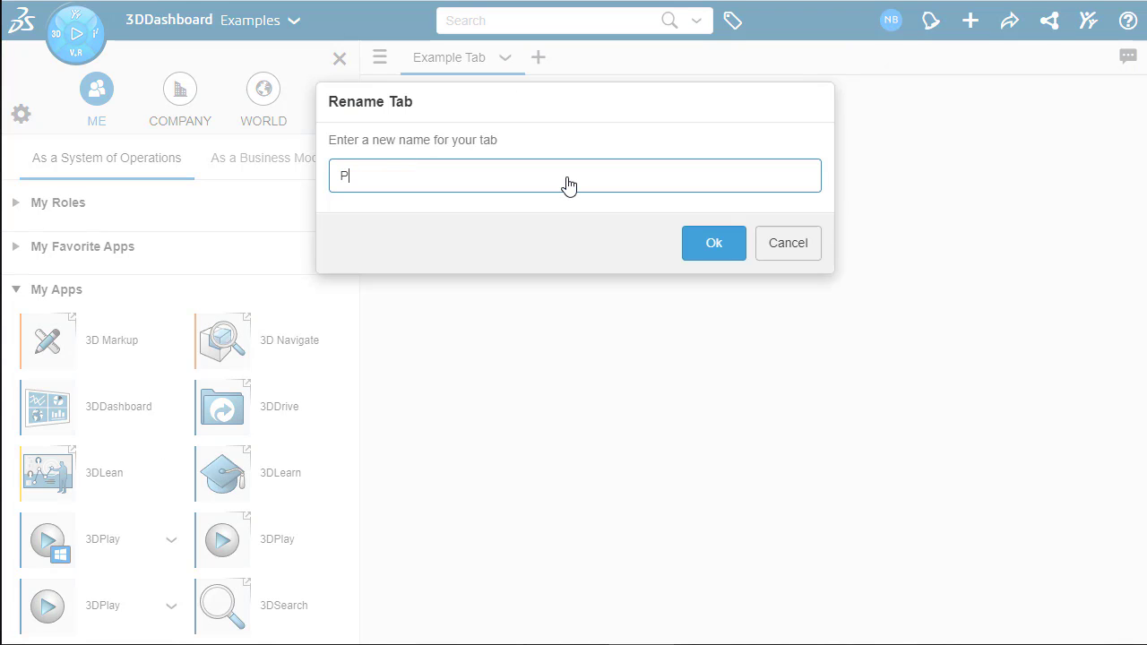
{"action": "type", "text": "roduct Explorer"}
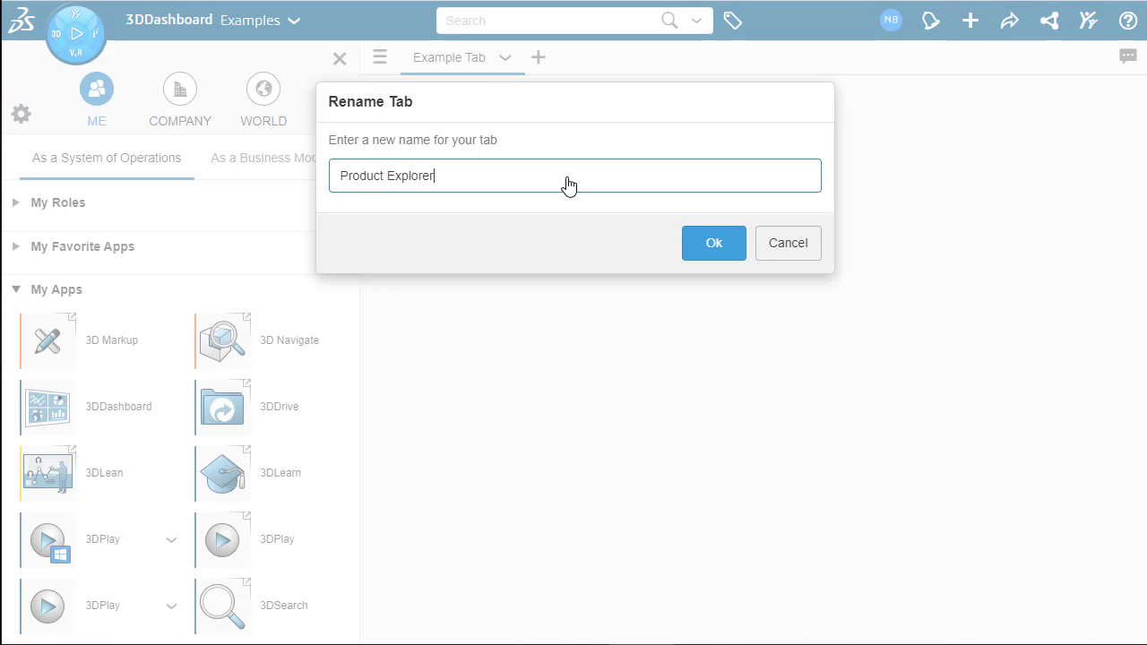
{"action": "key", "text": "Return"}
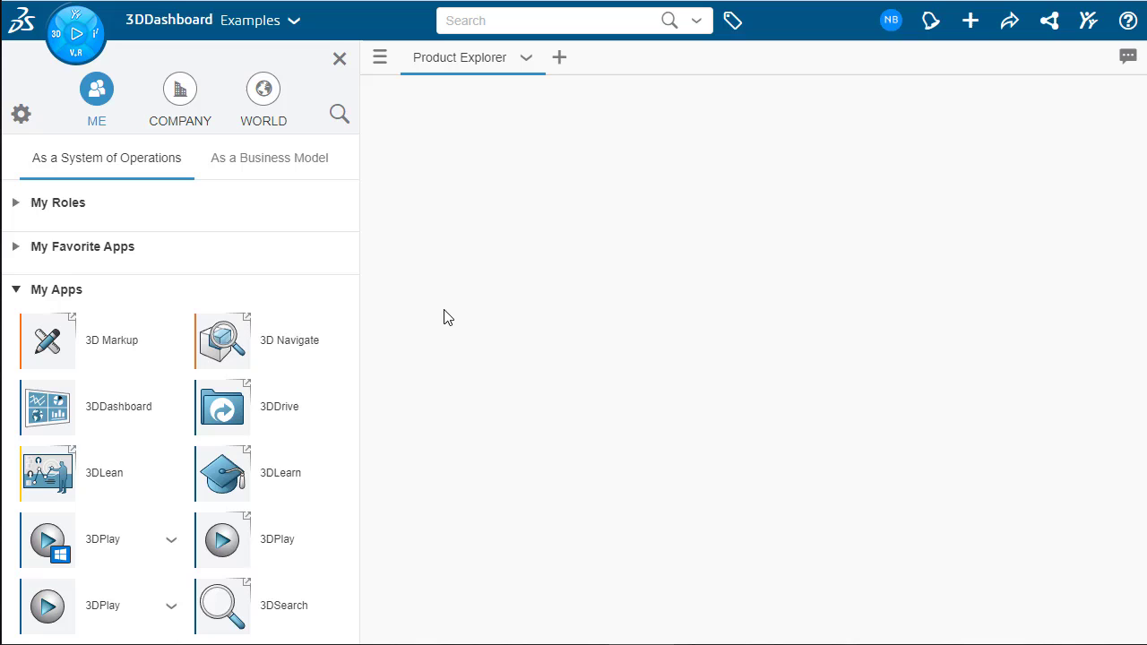
Step: Add a Bookmark Editor widget to the tab and refresh it
{"action": "scroll", "coordinate": [277, 346], "scroll_direction": "down", "scroll_amount": 3}
{"action": "scroll", "coordinate": [269, 444], "scroll_direction": "down", "scroll_amount": 3}
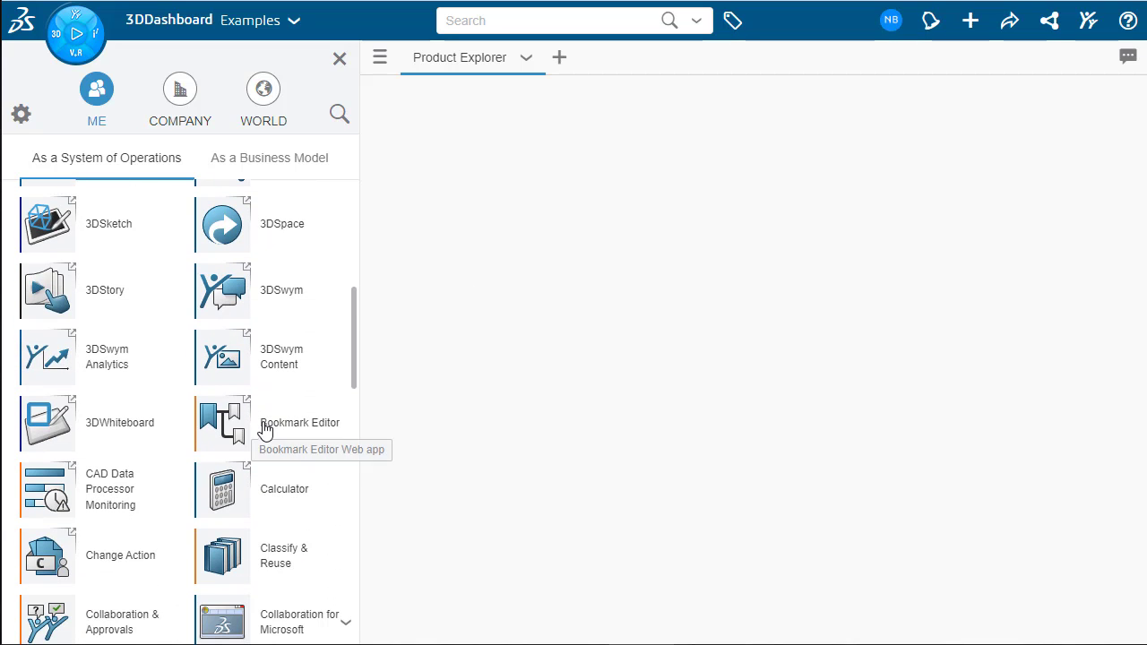
{"action": "left_click_drag", "start_coordinate": [235, 424], "coordinate": [685, 511]}
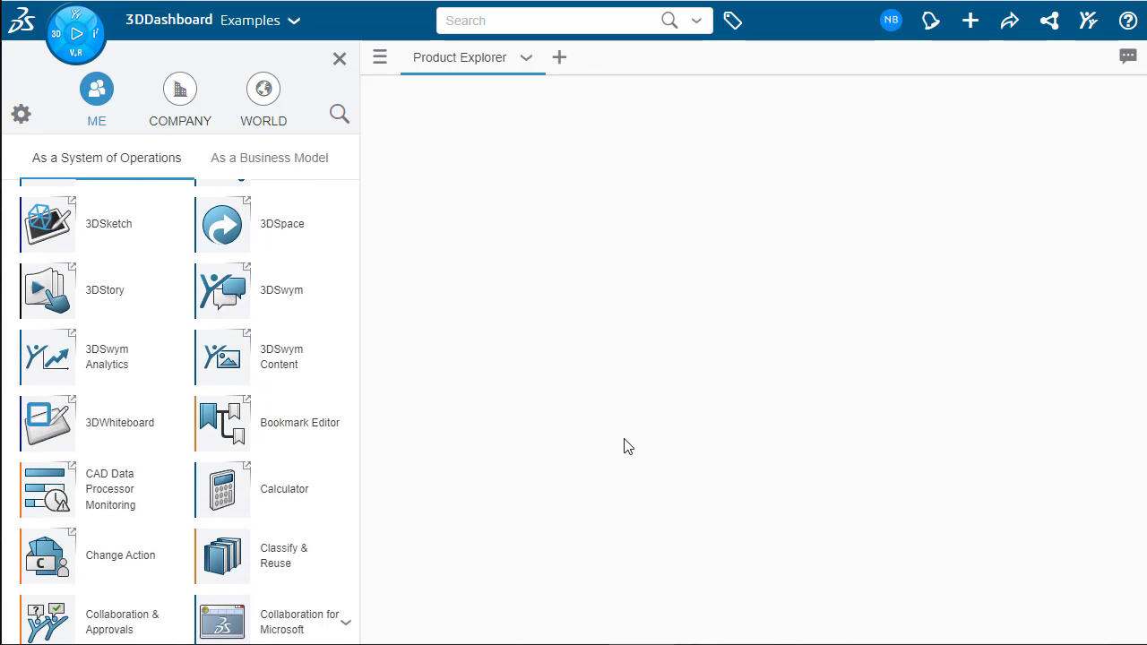
{"action": "left_click", "coordinate": [526, 57]}
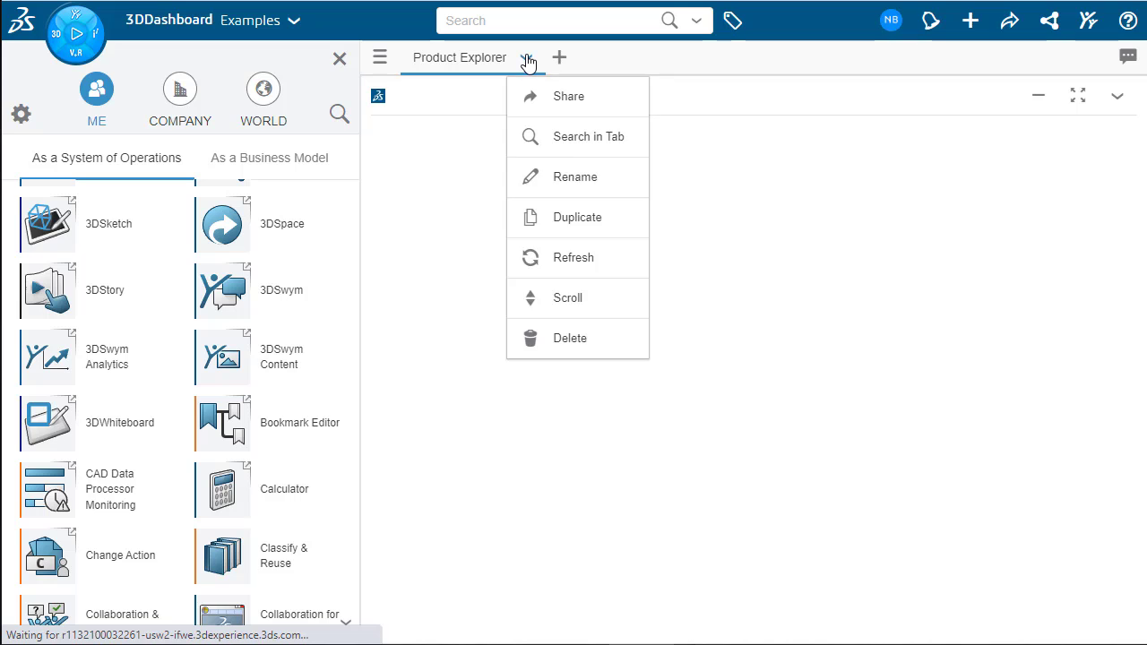
{"action": "left_click", "coordinate": [581, 286]}
{"action": "left_click", "coordinate": [527, 59]}
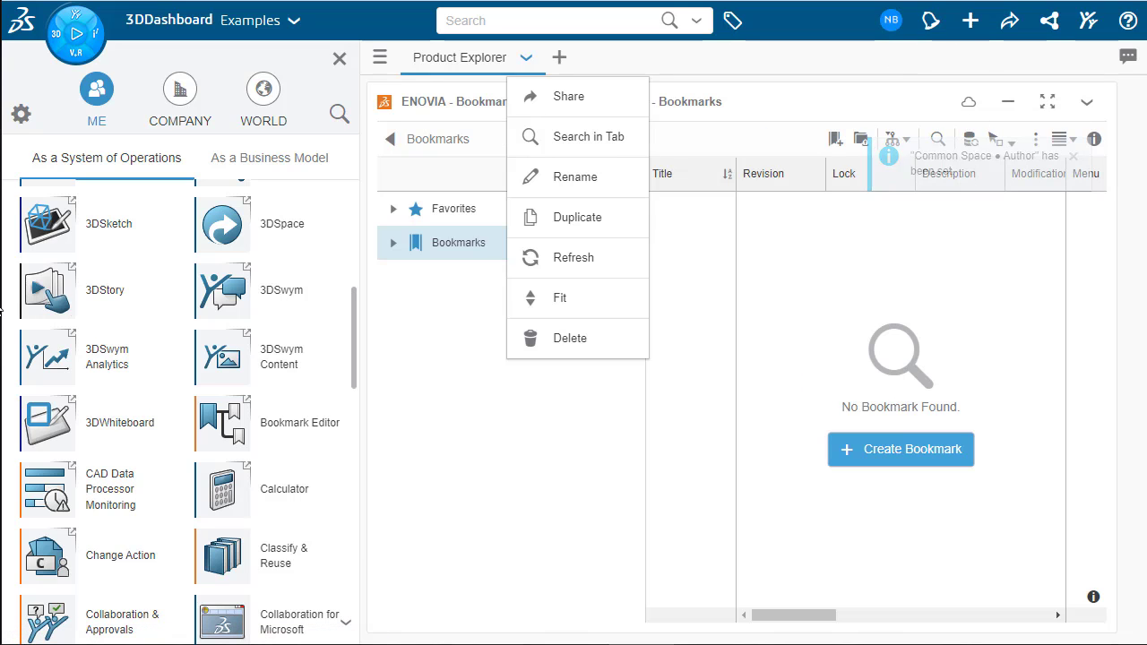
Step: List the apps of the Collaborative Industry Innovator role
{"action": "scroll", "coordinate": [64, 186], "scroll_direction": "up", "scroll_amount": 5}
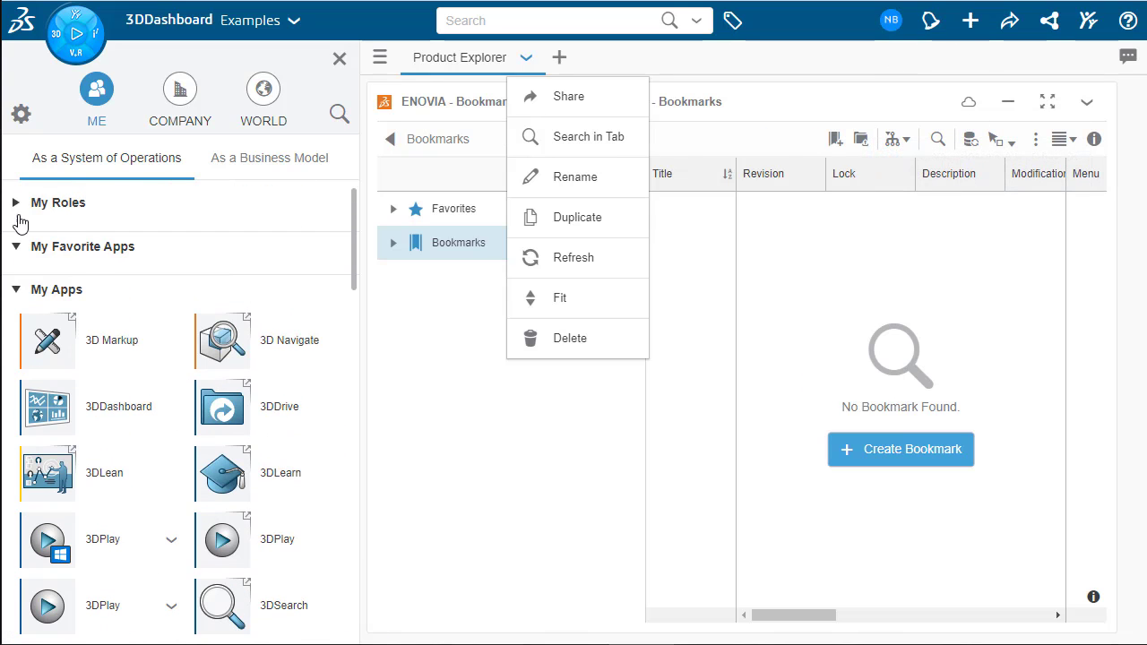
{"action": "left_click", "coordinate": [33, 208]}
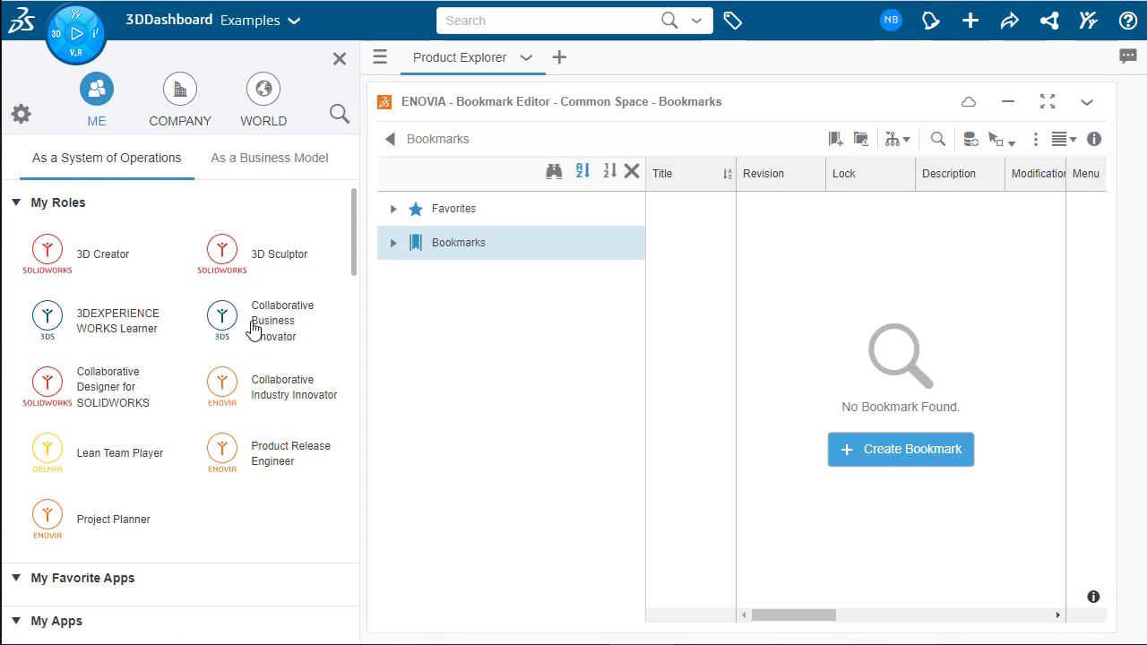
{"action": "left_click", "coordinate": [284, 405]}
{"action": "scroll", "coordinate": [136, 532], "scroll_direction": "down", "scroll_amount": 3}
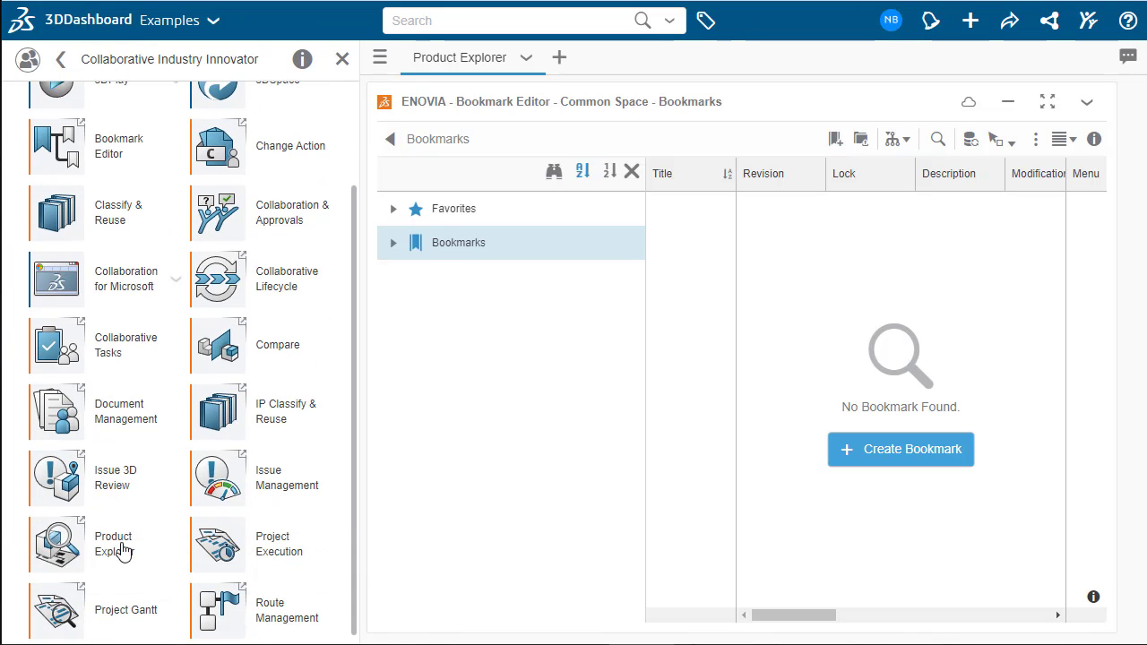
Step: Add Product Explorer widgets above Bookmark Editor, fit them and shrink the top row
{"action": "left_click_drag", "start_coordinate": [67, 546], "coordinate": [657, 270]}
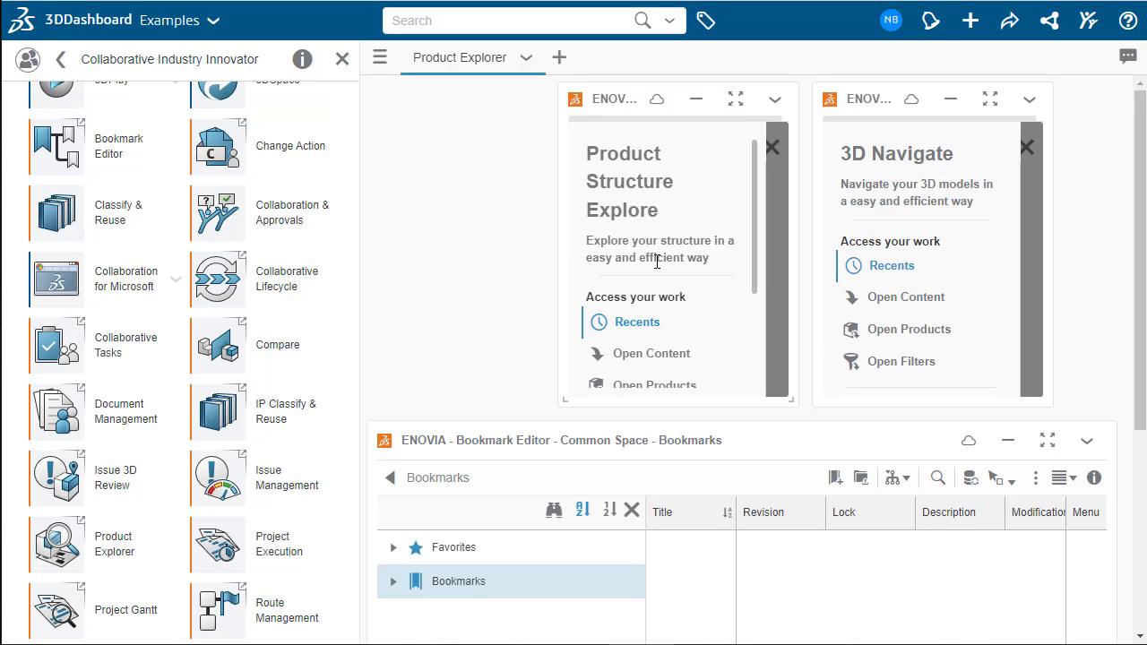
{"action": "left_click", "coordinate": [634, 321]}
{"action": "left_click", "coordinate": [526, 57]}
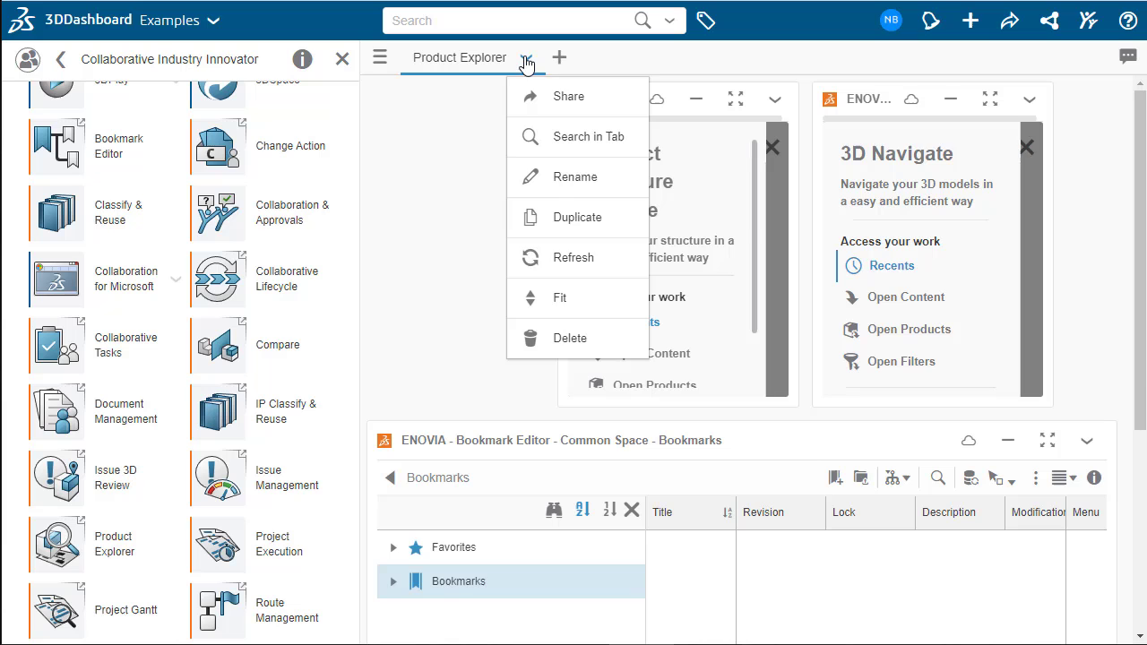
{"action": "left_click", "coordinate": [532, 299]}
{"action": "left_click_drag", "start_coordinate": [556, 292], "coordinate": [504, 286]}
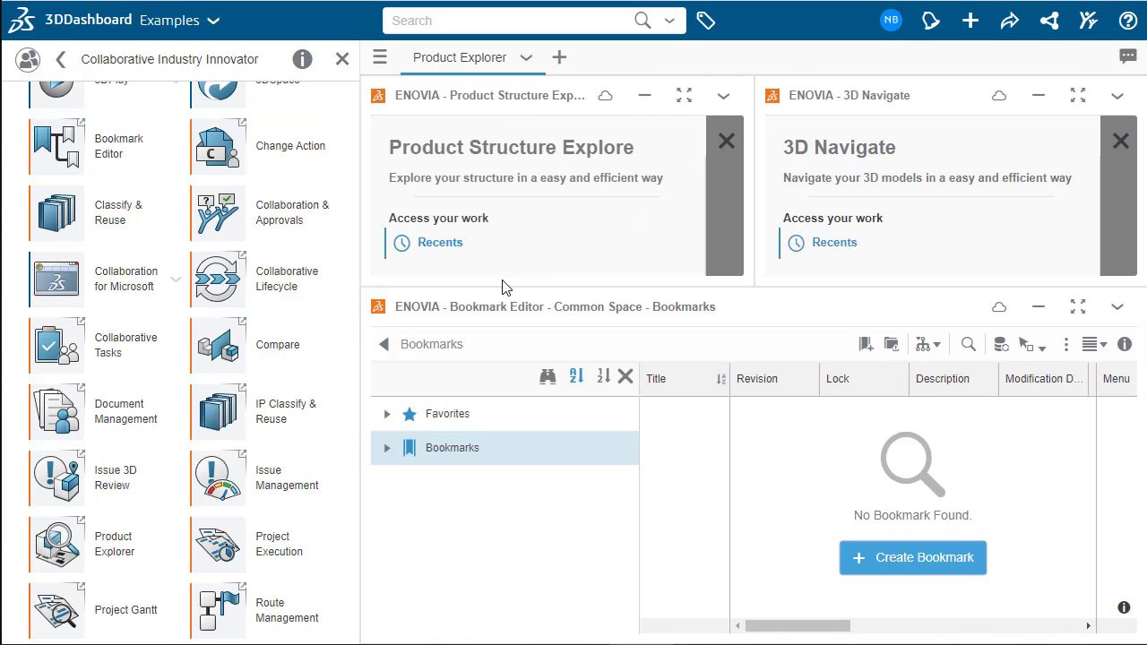
Step: Close the apps panel and browse for a product via Open Content
{"action": "left_click", "coordinate": [341, 59]}
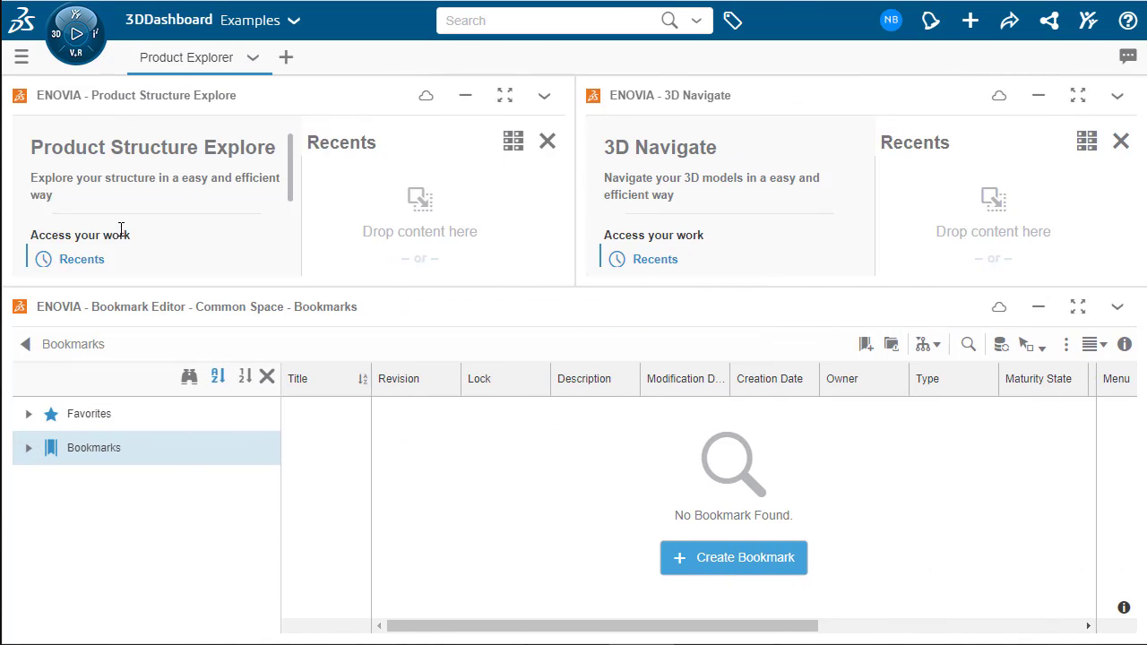
{"action": "scroll", "coordinate": [124, 233], "scroll_direction": "down", "scroll_amount": 3}
{"action": "left_click", "coordinate": [105, 172]}
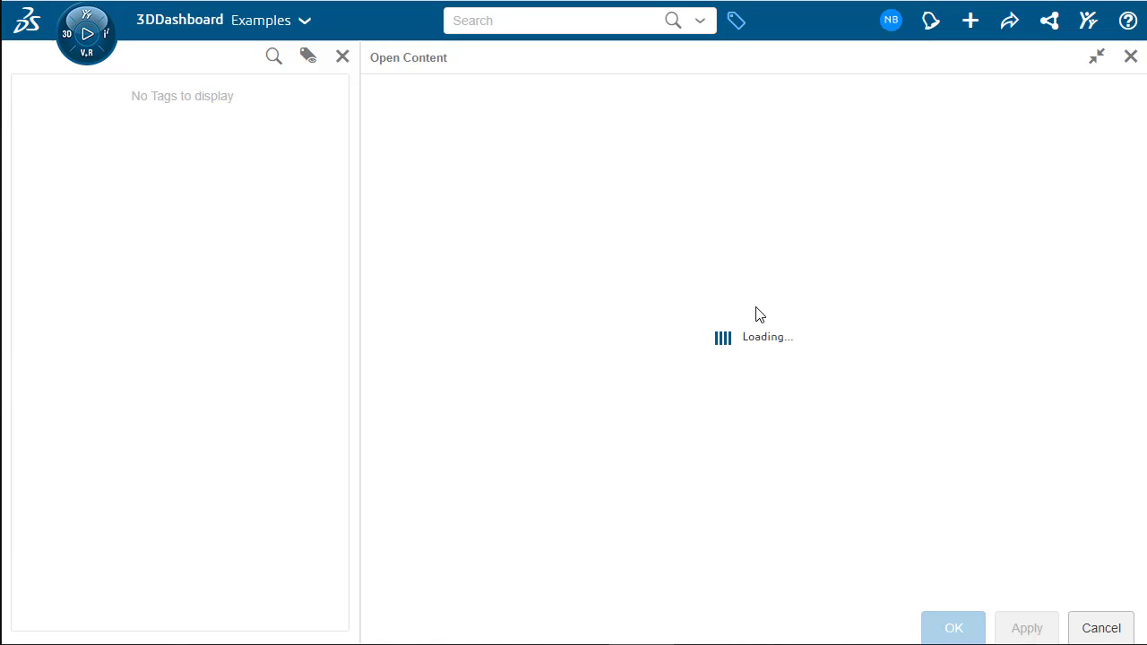
Step: Open the CS-4240 Spreader(Default) product
{"action": "scroll", "coordinate": [702, 378], "scroll_direction": "down", "scroll_amount": 5}
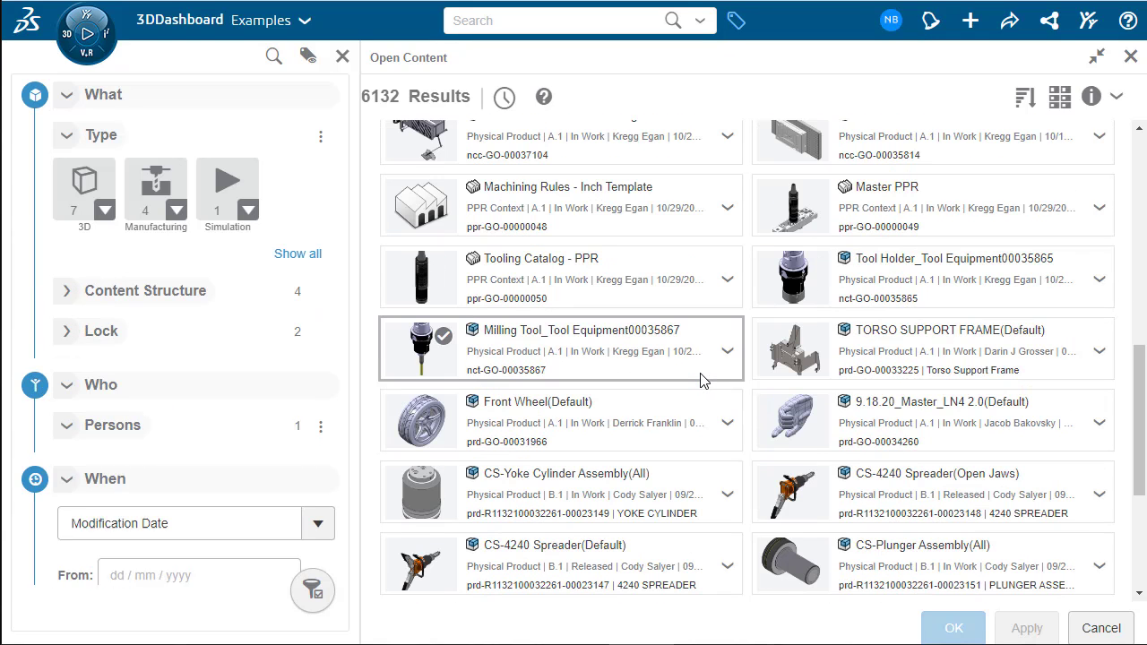
{"action": "scroll", "coordinate": [699, 376], "scroll_direction": "down", "scroll_amount": 3}
{"action": "left_click", "coordinate": [556, 298]}
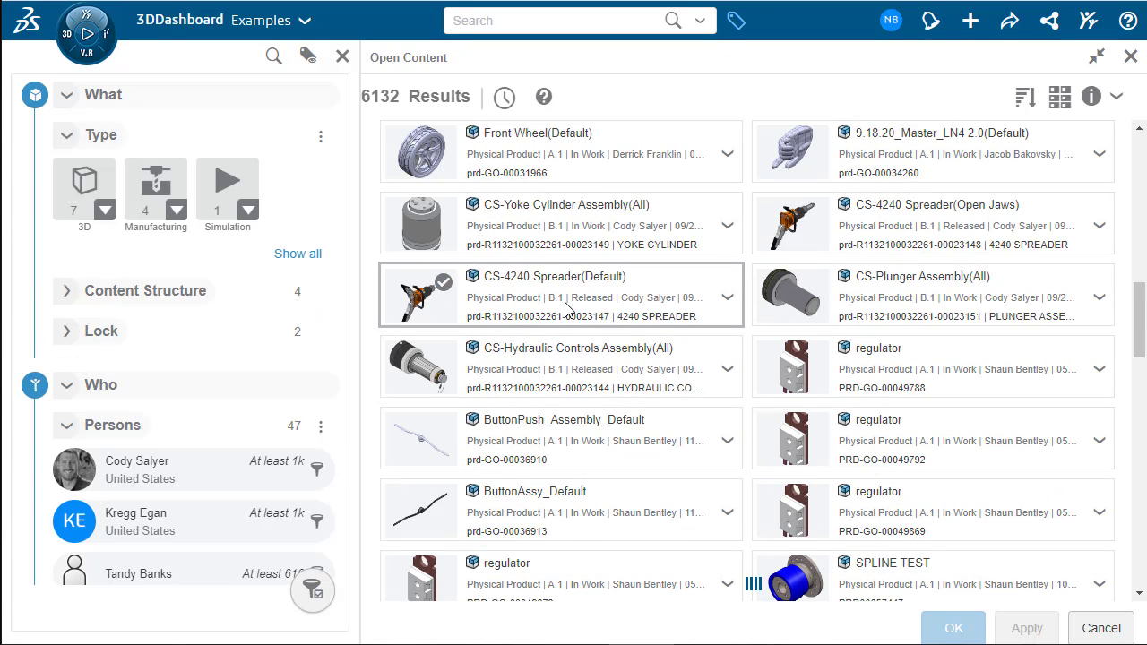
{"action": "left_click", "coordinate": [954, 627]}
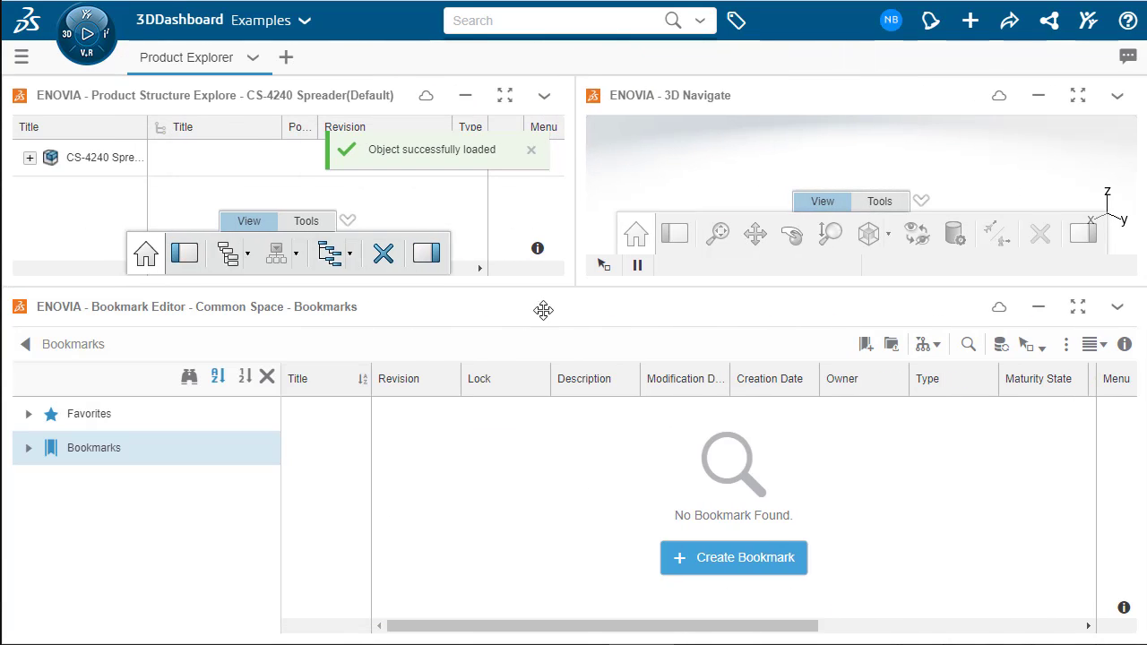
Step: Expand the spreader tree, select the hydraulic controls assembly, and rotate the model upright
{"action": "left_click", "coordinate": [28, 161]}
{"action": "scroll", "coordinate": [103, 210], "scroll_direction": "down", "scroll_amount": 1}
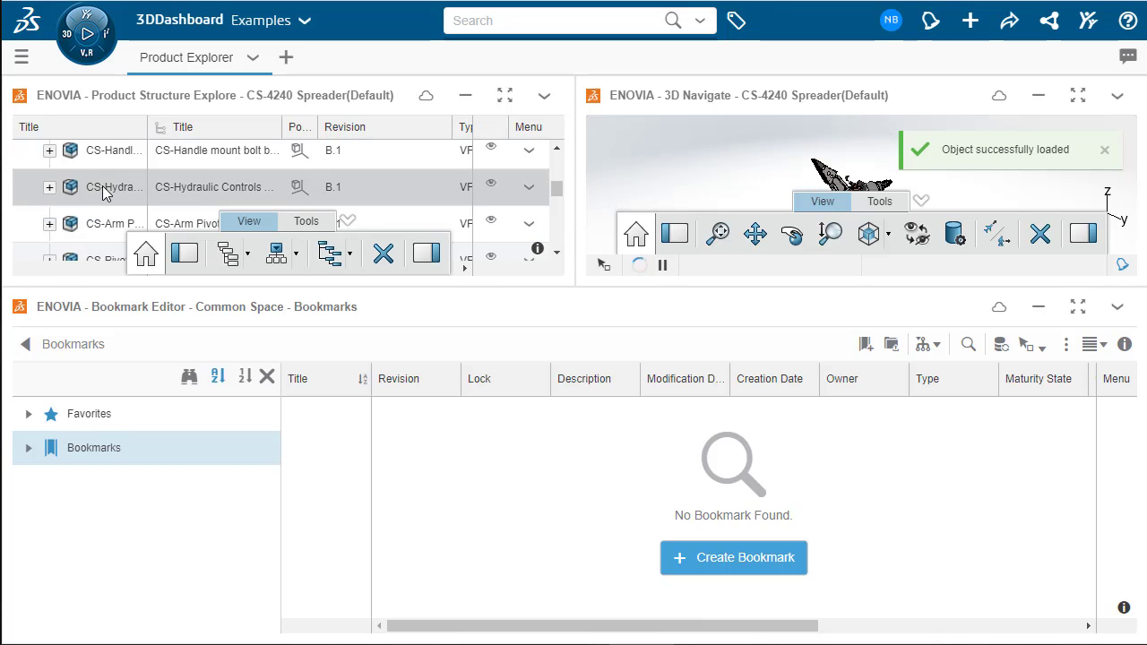
{"action": "left_click", "coordinate": [103, 187]}
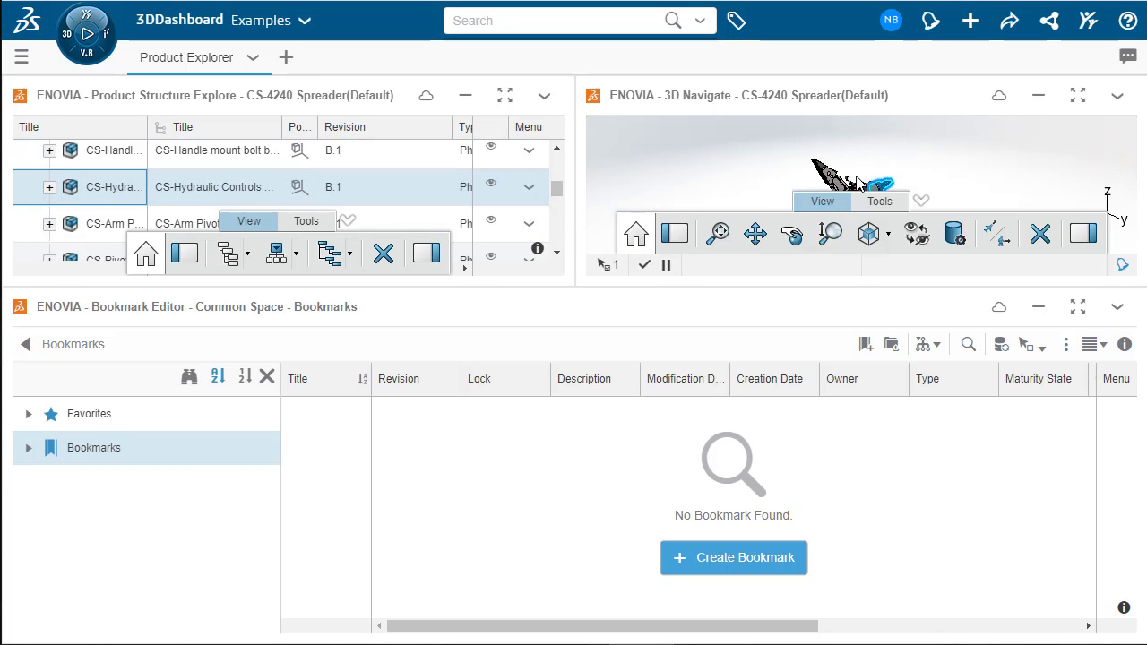
{"action": "scroll", "coordinate": [866, 163], "scroll_direction": "up", "scroll_amount": 2}
{"action": "scroll", "coordinate": [867, 164], "scroll_direction": "up", "scroll_amount": 1}
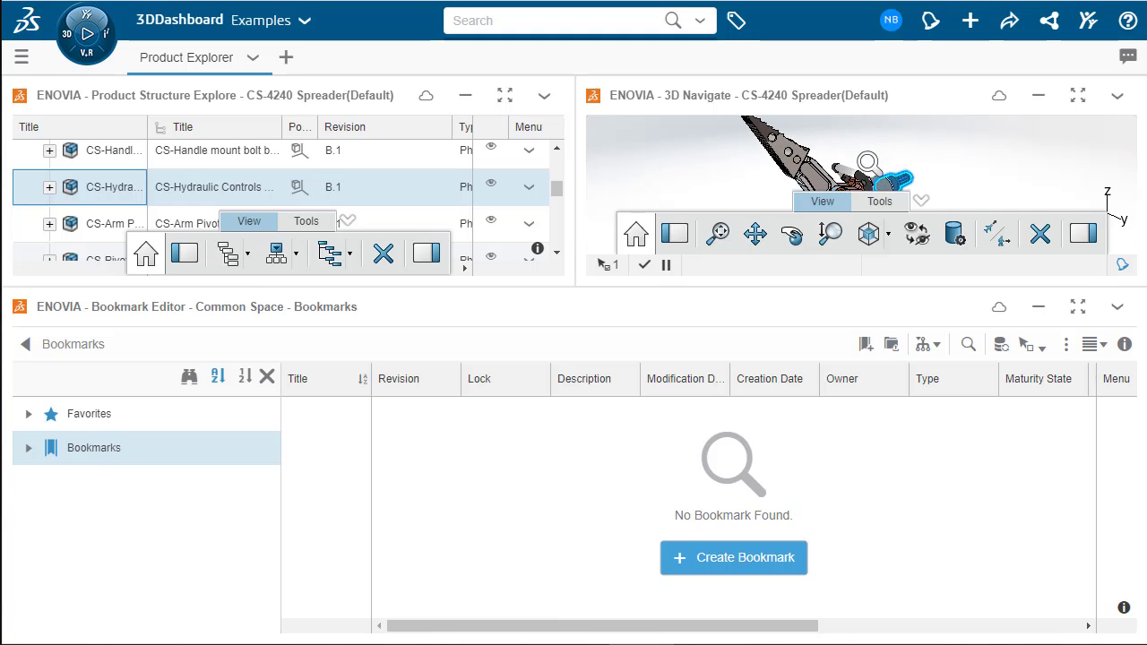
{"action": "middle_click_drag", "start_coordinate": [867, 164], "coordinate": [843, 148]}
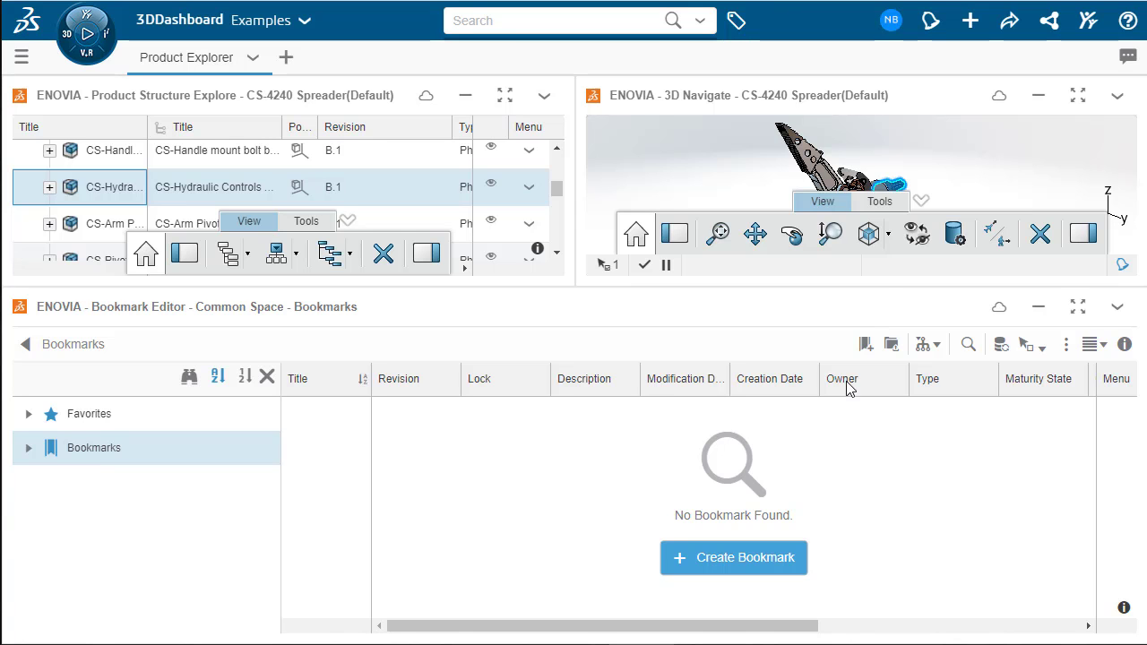
Step: Dock Bookmark Editor in the left column, put Product Structure Explore above 3D Navigate, and orbit the model
{"action": "left_click_drag", "start_coordinate": [796, 307], "coordinate": [180, 224]}
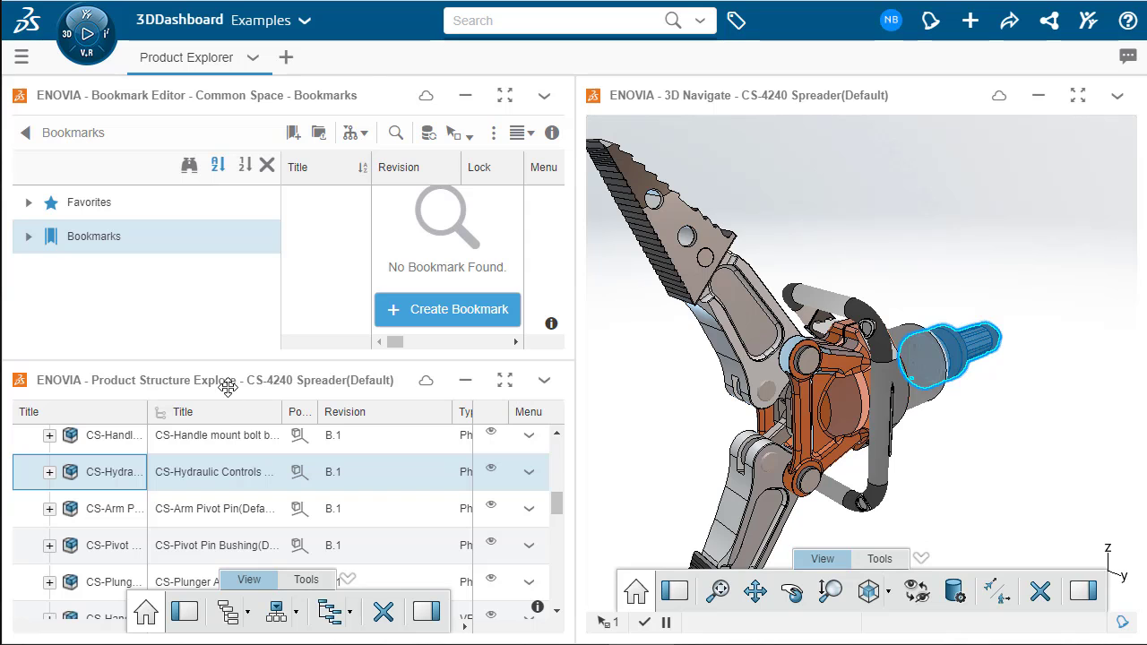
{"action": "left_click_drag", "start_coordinate": [227, 385], "coordinate": [852, 93]}
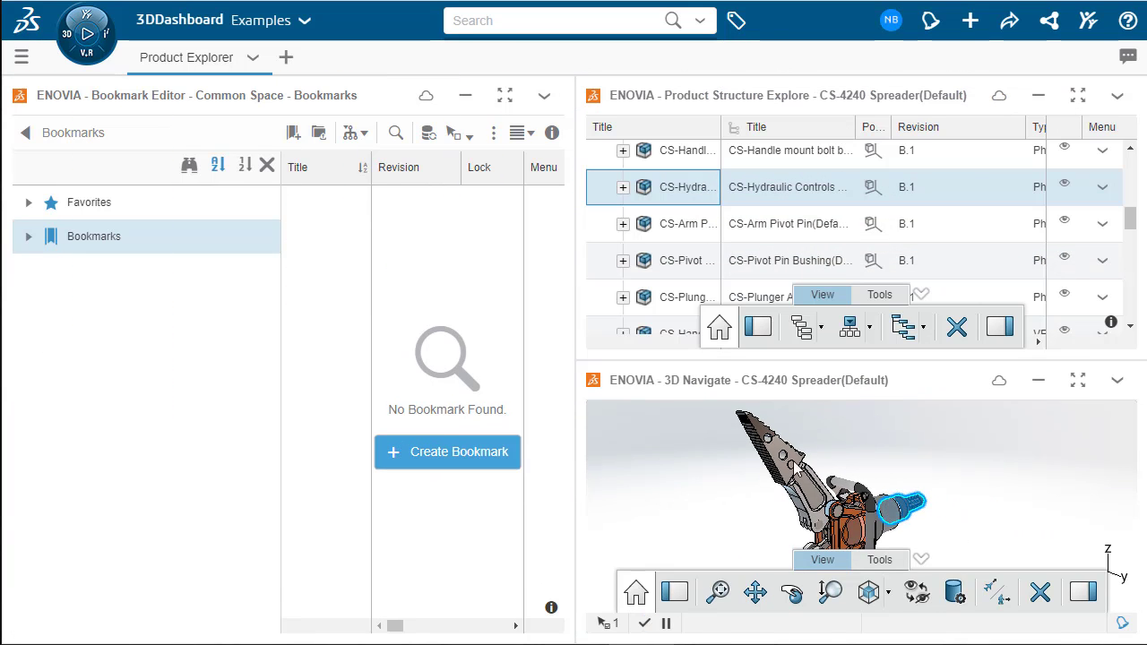
{"action": "mouse_move", "coordinate": [797, 469]}
{"action": "left_mouse_down"}
{"action": "mouse_move", "coordinate": [787, 495]}
{"action": "mouse_move", "coordinate": [800, 514]}
{"action": "left_mouse_up"}
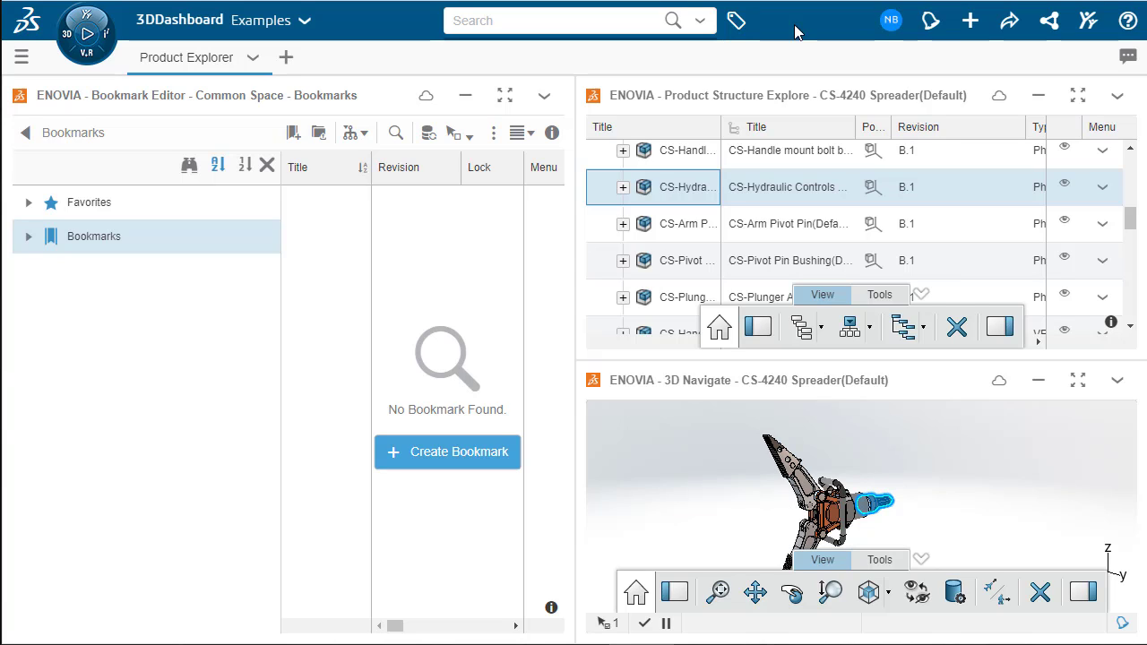
Step: Add a new dashboard tab and rename it Tasks
{"action": "left_click", "coordinate": [286, 59]}
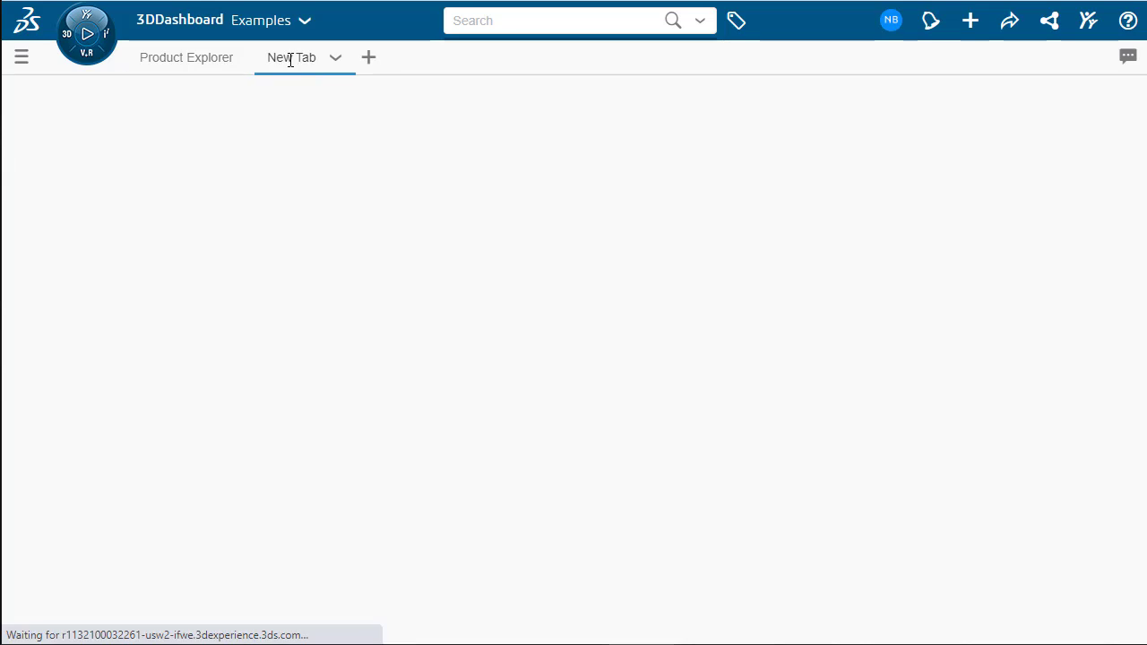
{"action": "left_click", "coordinate": [336, 60]}
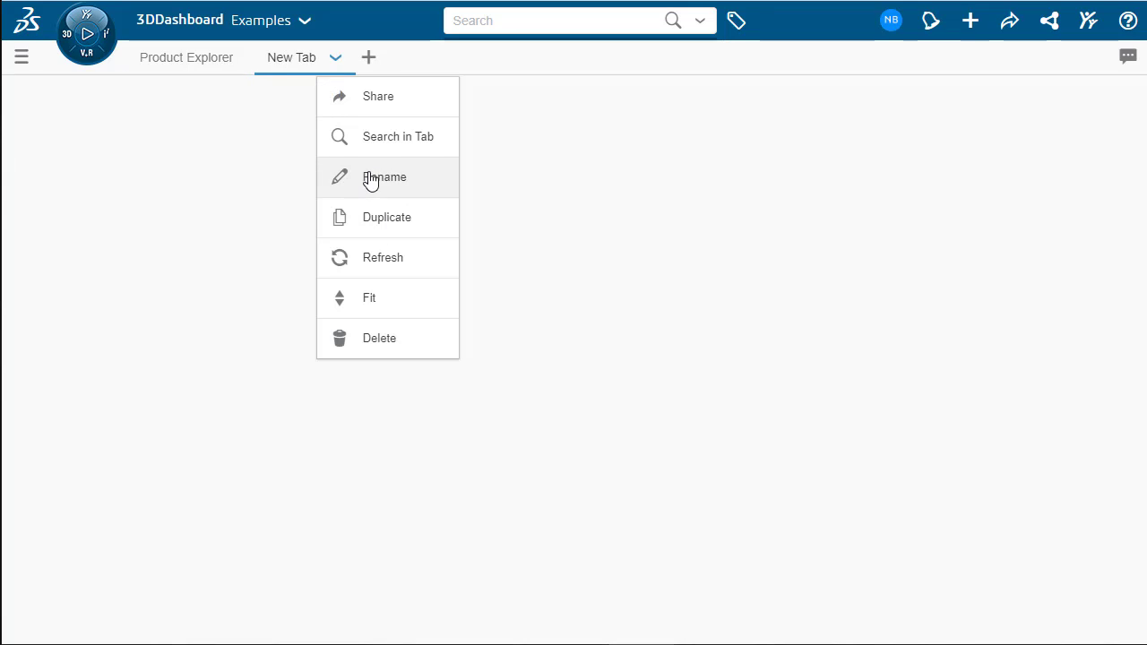
{"action": "left_click", "coordinate": [367, 175]}
{"action": "type", "text": "Tas"}
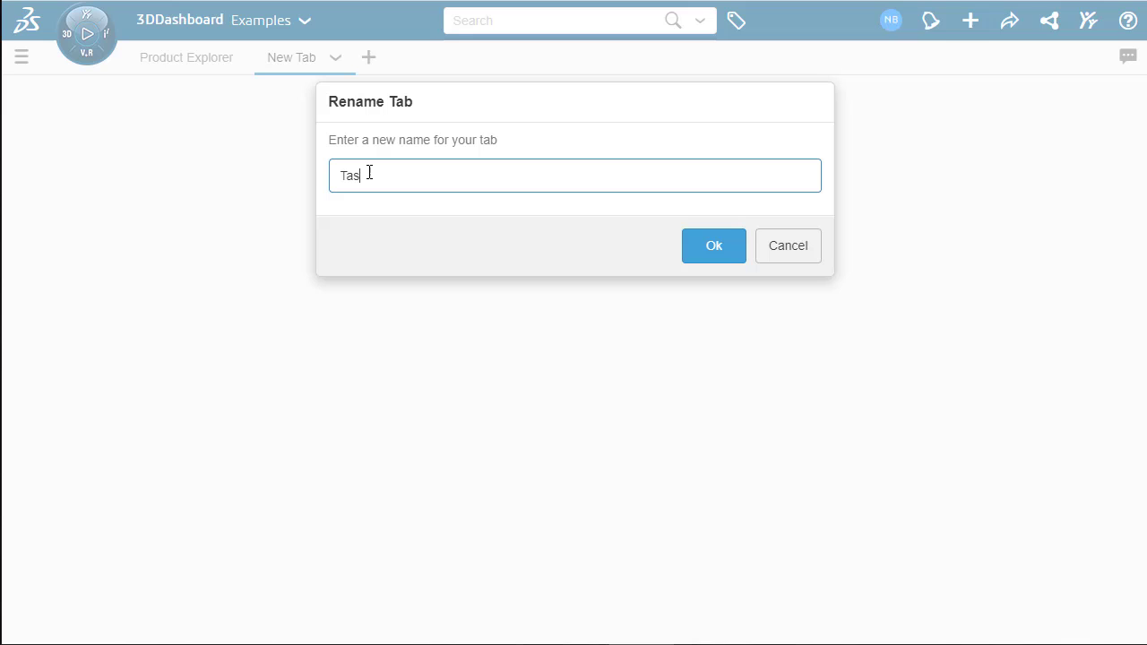
{"action": "type", "text": "ks"}
{"action": "key", "text": "Return"}
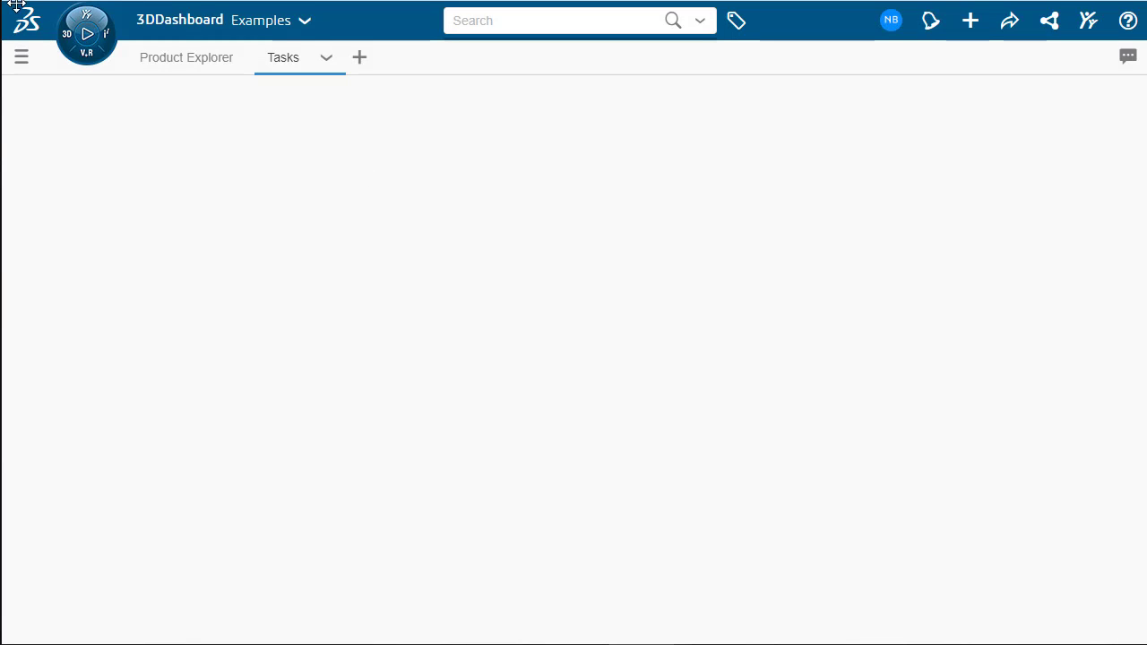
Step: Place a Bookmark Editor widget on the Tasks tab from the apps catalogue
{"action": "left_click", "coordinate": [87, 33]}
{"action": "scroll", "coordinate": [230, 449], "scroll_direction": "down", "scroll_amount": 1}
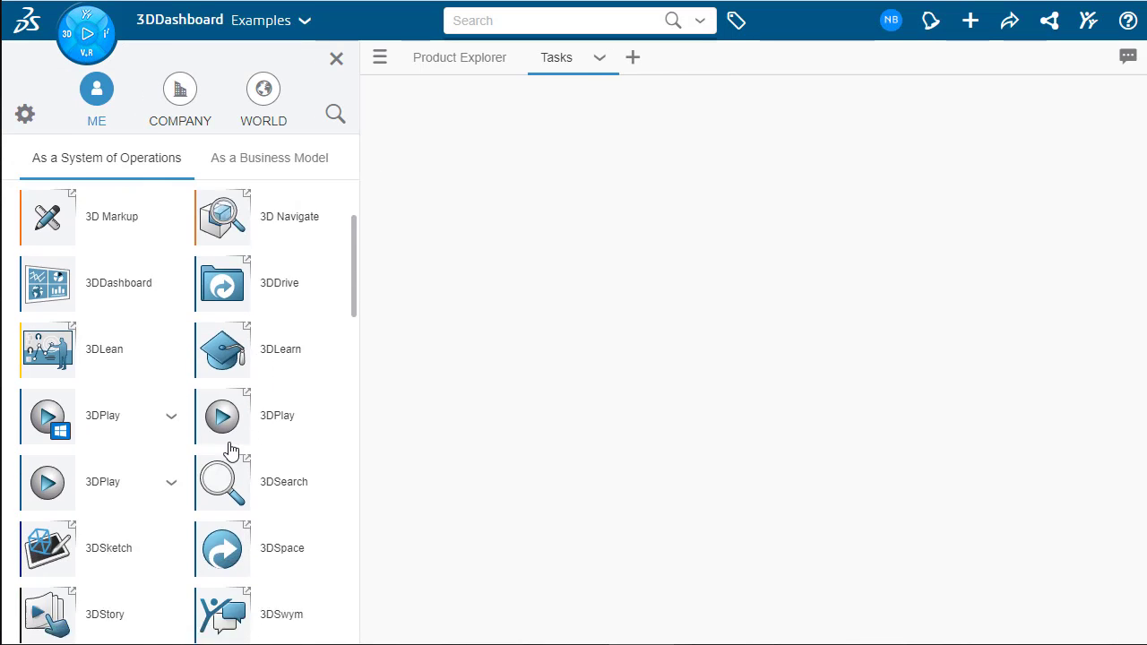
{"action": "scroll", "coordinate": [230, 448], "scroll_direction": "up", "scroll_amount": 3}
{"action": "left_click", "coordinate": [70, 204]}
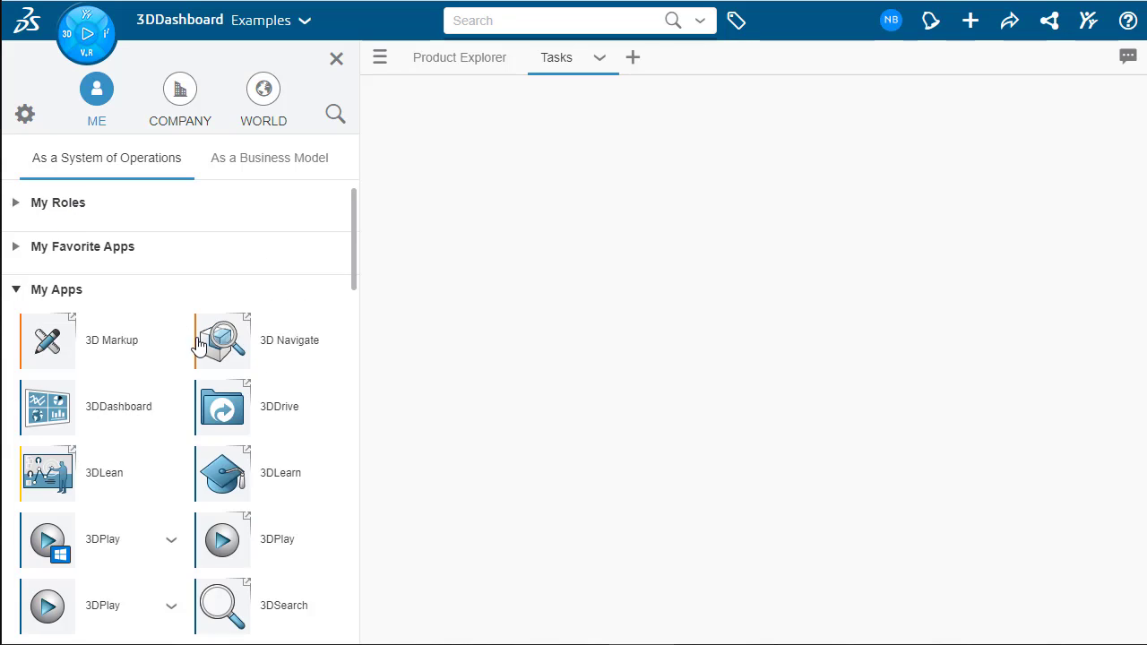
{"action": "scroll", "coordinate": [199, 345], "scroll_direction": "down", "scroll_amount": 6}
{"action": "scroll", "coordinate": [231, 366], "scroll_direction": "up", "scroll_amount": 3}
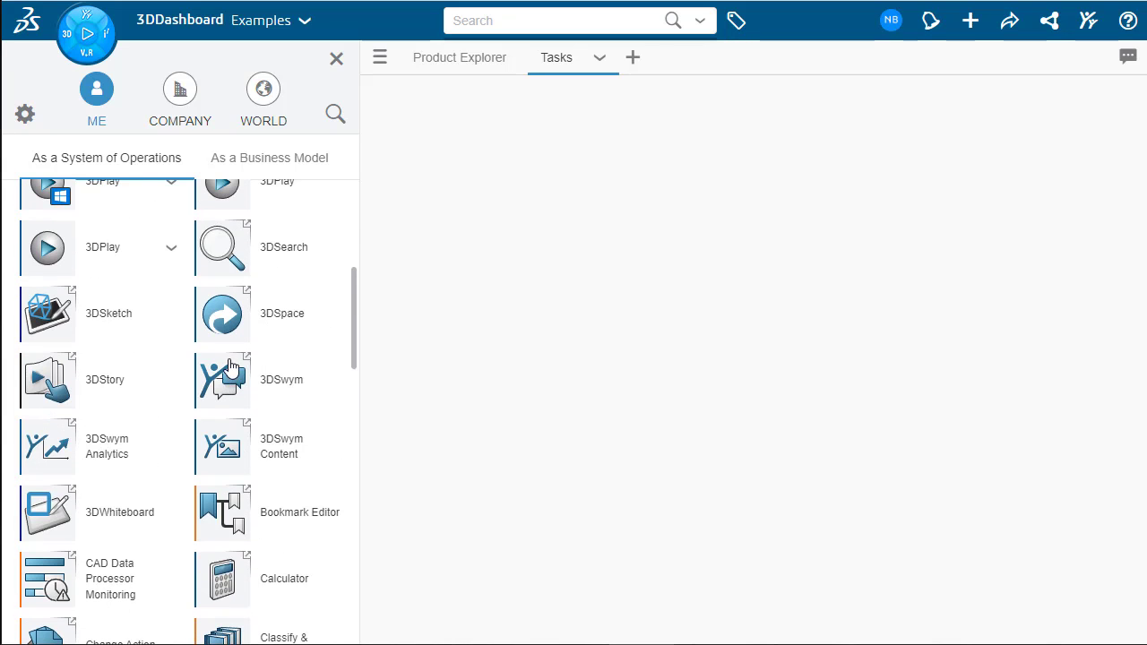
{"action": "left_click_drag", "start_coordinate": [223, 516], "coordinate": [645, 486]}
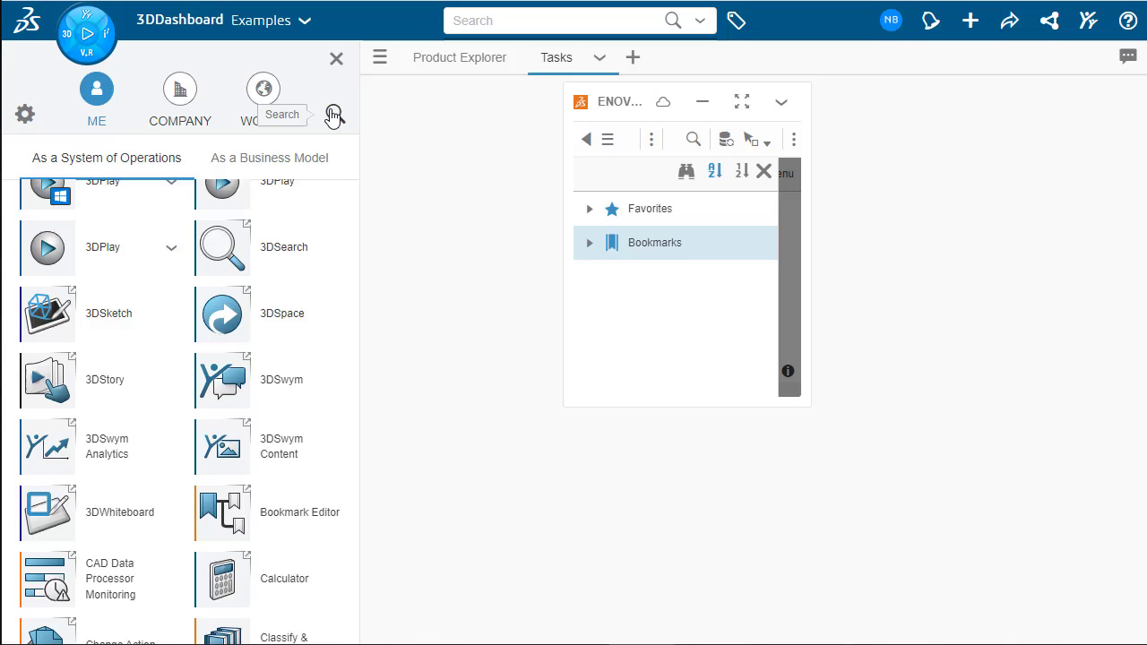
Step: Filter the app list by 'Task' and add Collaborative Tasks to the Tasks tab
{"action": "left_click", "coordinate": [333, 115]}
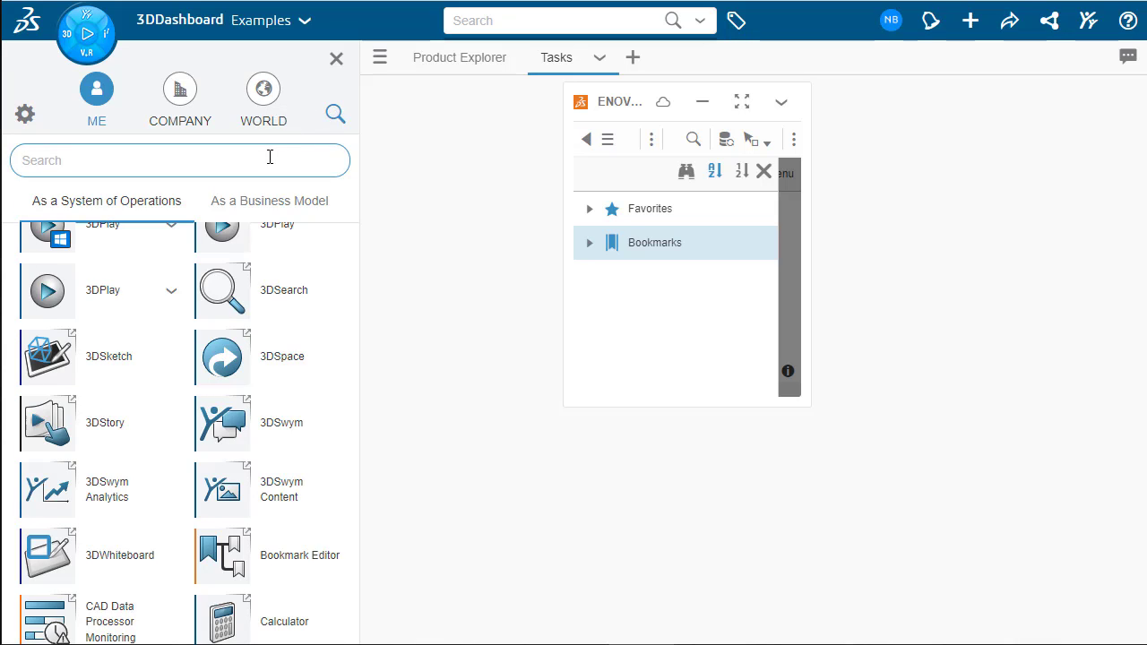
{"action": "type", "text": "Task"}
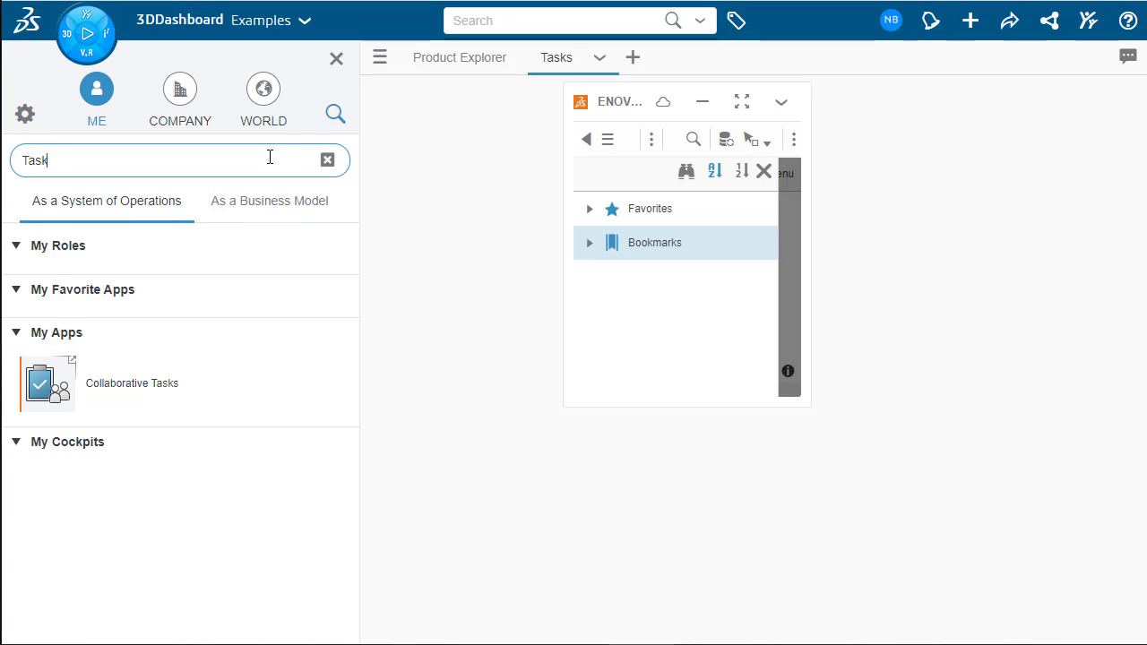
{"action": "left_click_drag", "start_coordinate": [158, 373], "coordinate": [650, 135]}
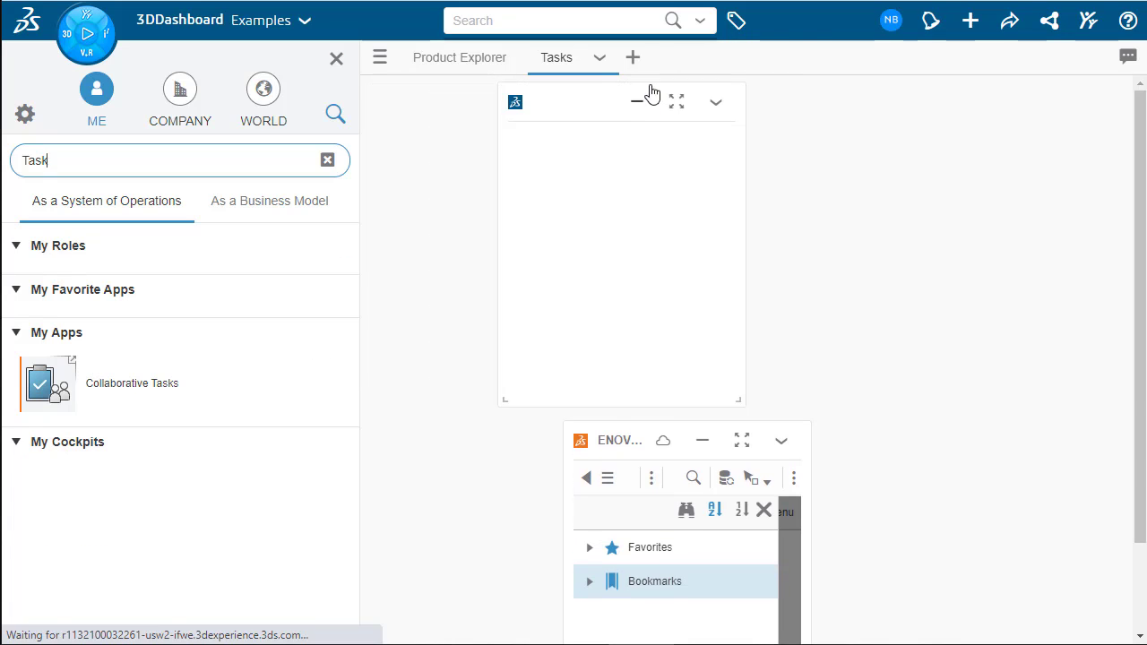
Step: Fit the Tasks widgets to full width, close the apps catalogue, and scroll the To Do list
{"action": "left_click", "coordinate": [600, 57]}
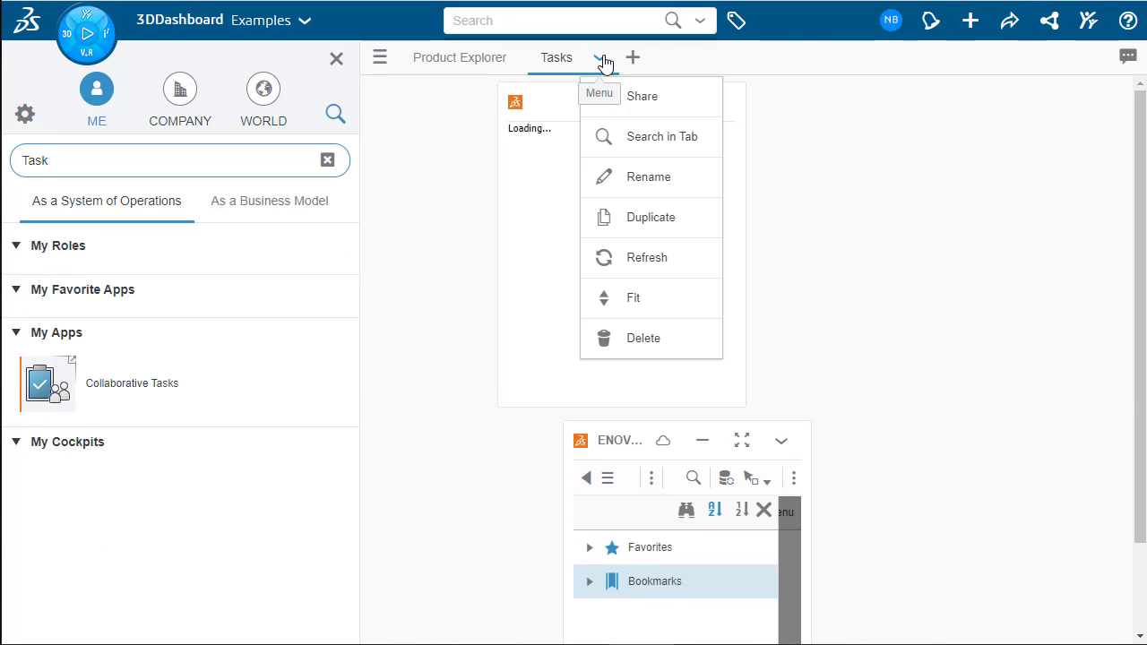
{"action": "left_click", "coordinate": [647, 309]}
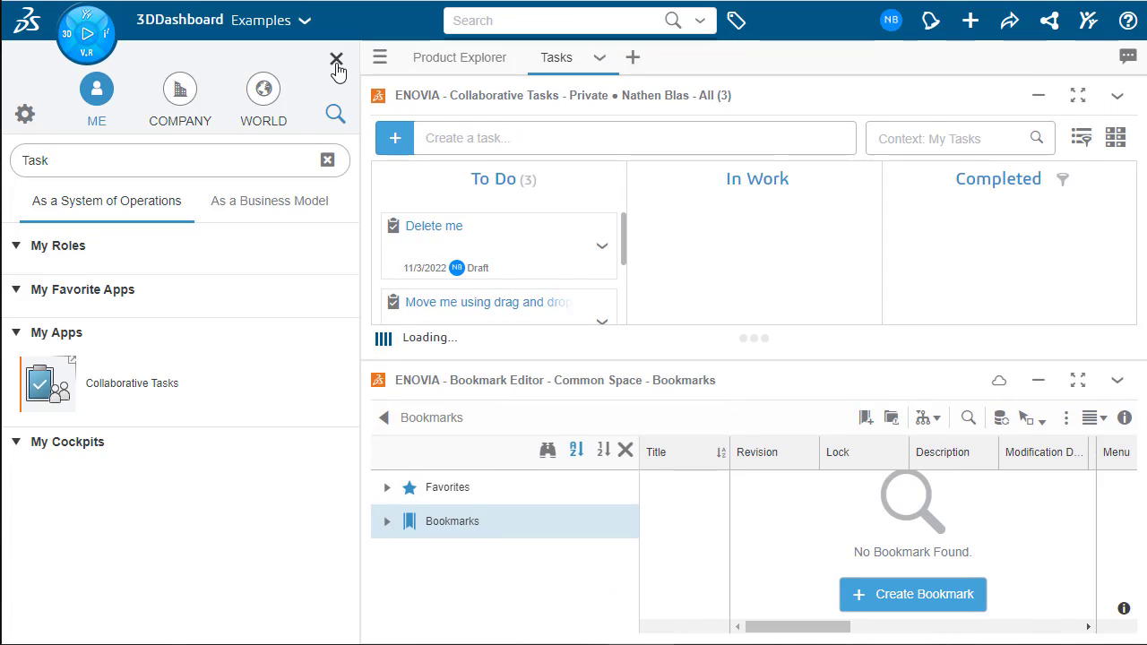
{"action": "left_click", "coordinate": [336, 58]}
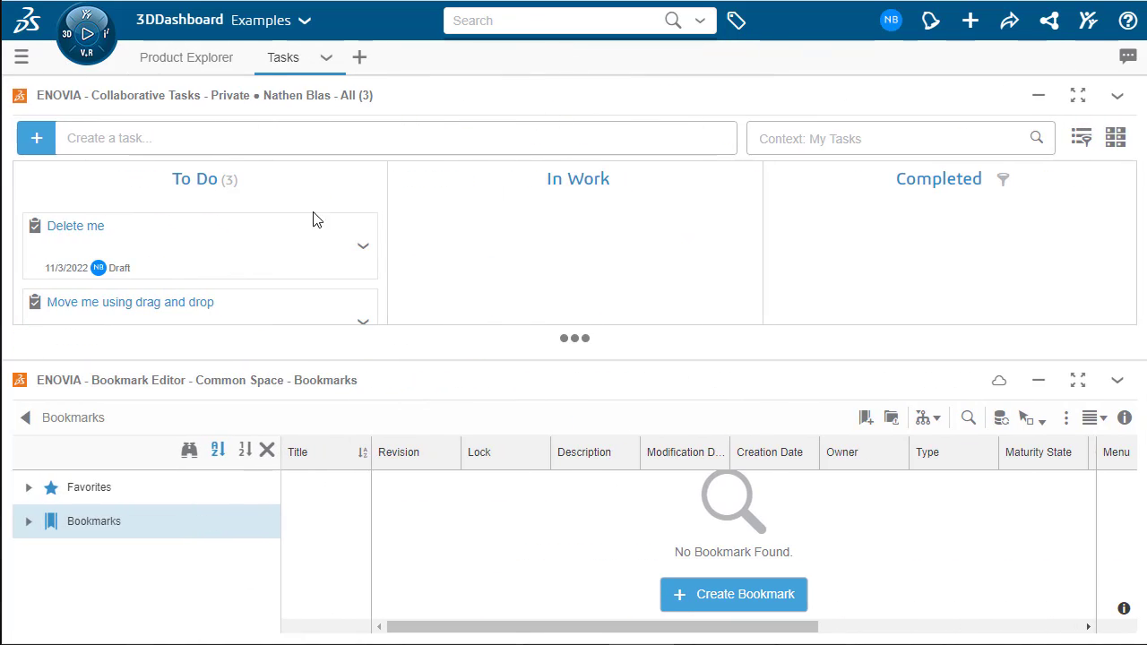
{"action": "scroll", "coordinate": [229, 244], "scroll_direction": "down", "scroll_amount": 3}
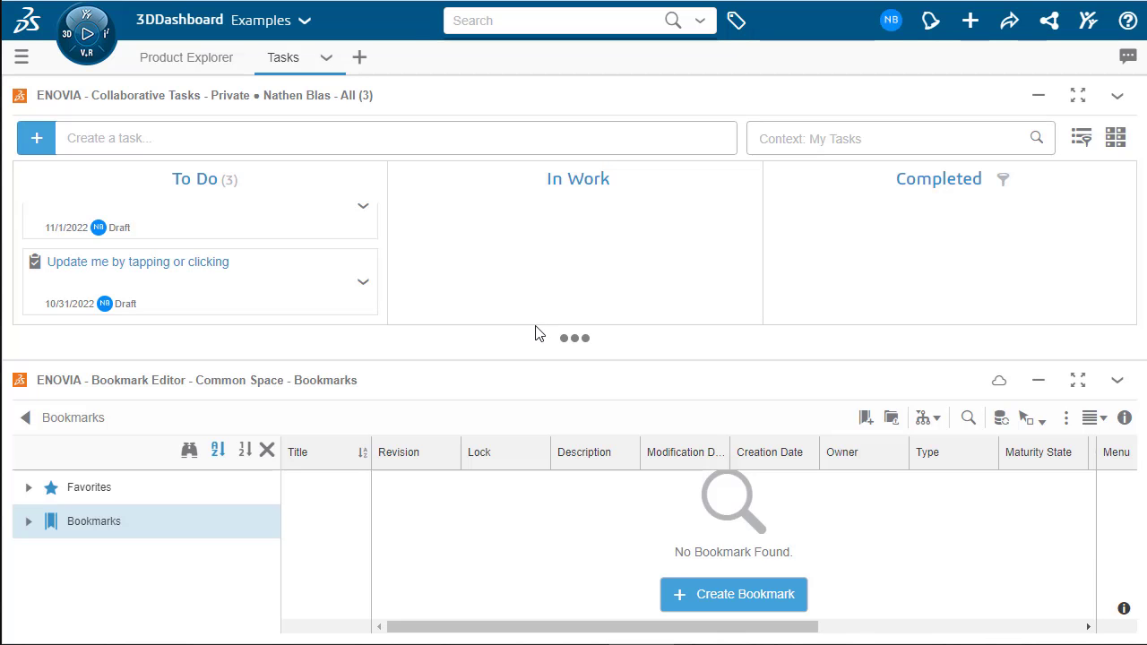
{"action": "left_click", "coordinate": [1039, 381]}
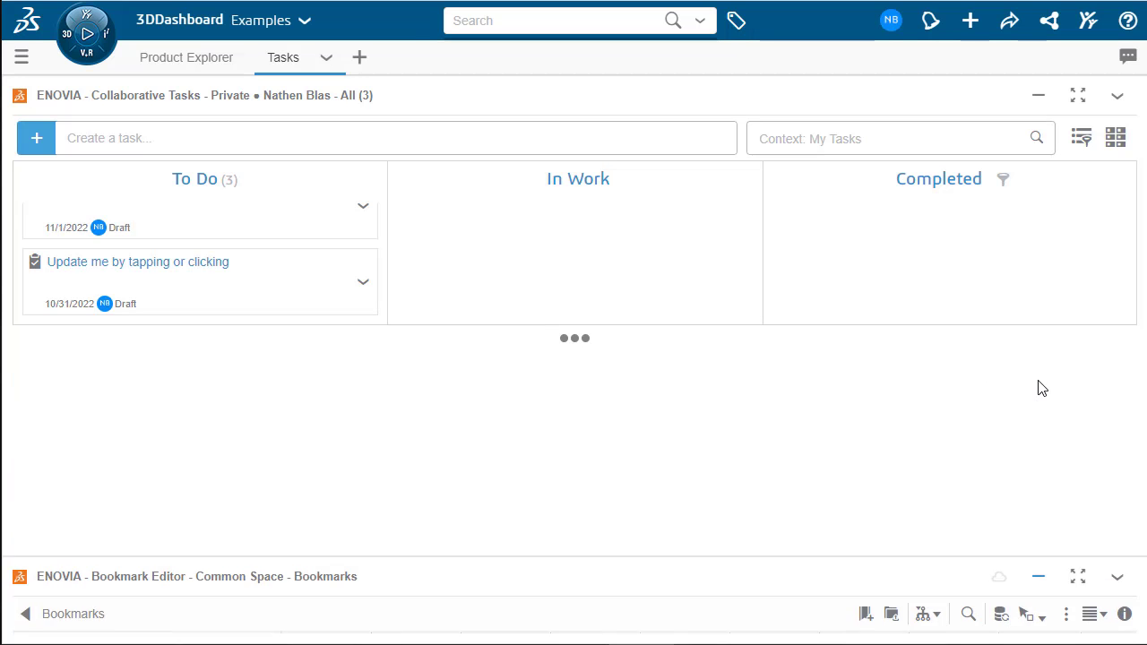
{"action": "left_click", "coordinate": [661, 625]}
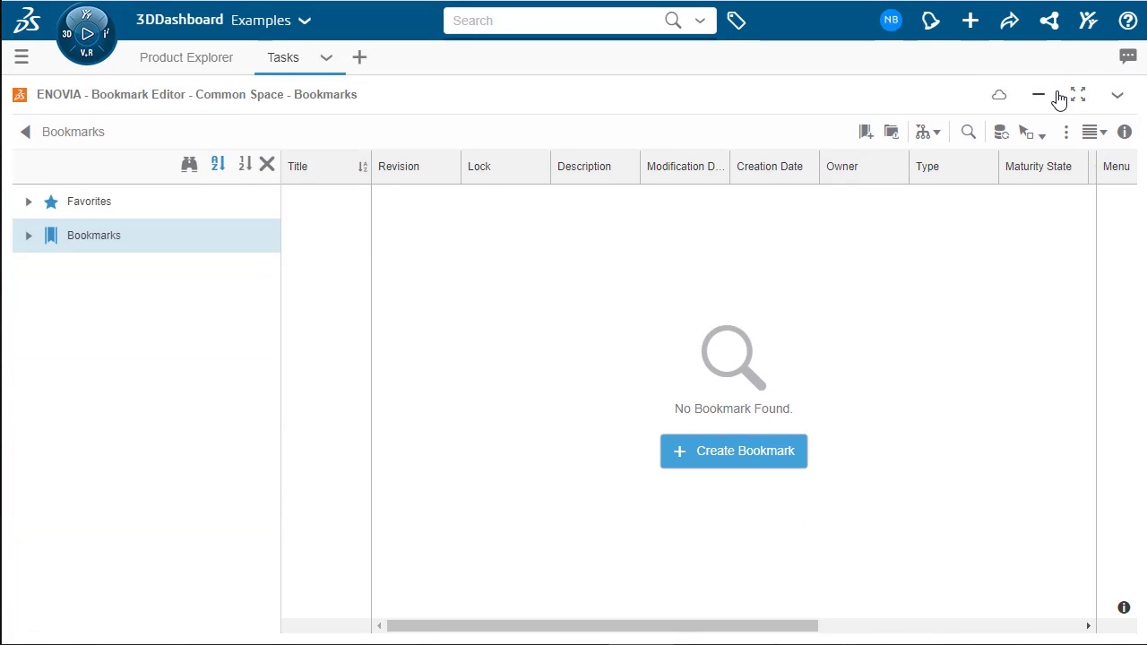
{"action": "left_click", "coordinate": [809, 97]}
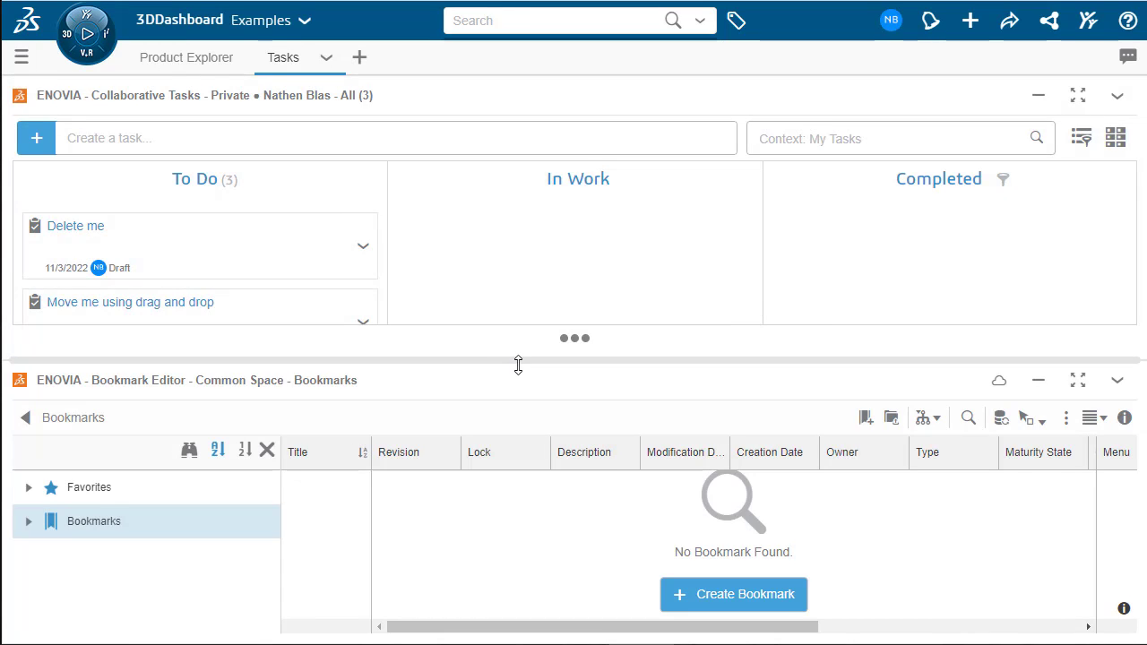
Step: Add another dashboard tab and name it Release
{"action": "left_click", "coordinate": [359, 57]}
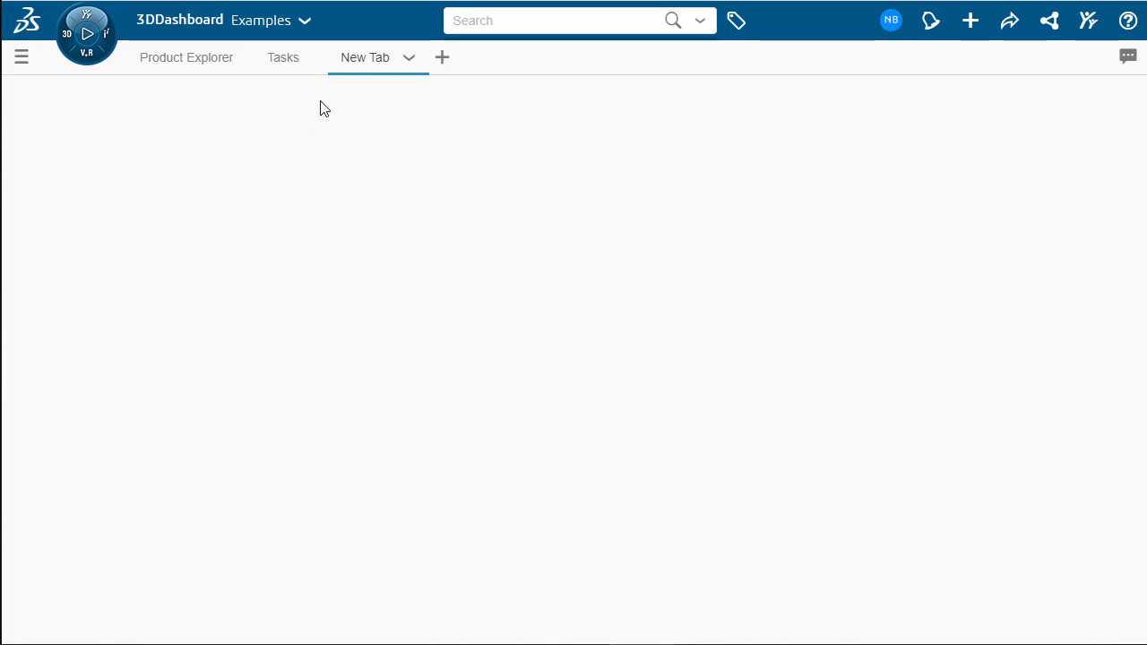
{"action": "left_click", "coordinate": [411, 59]}
{"action": "left_click", "coordinate": [458, 180]}
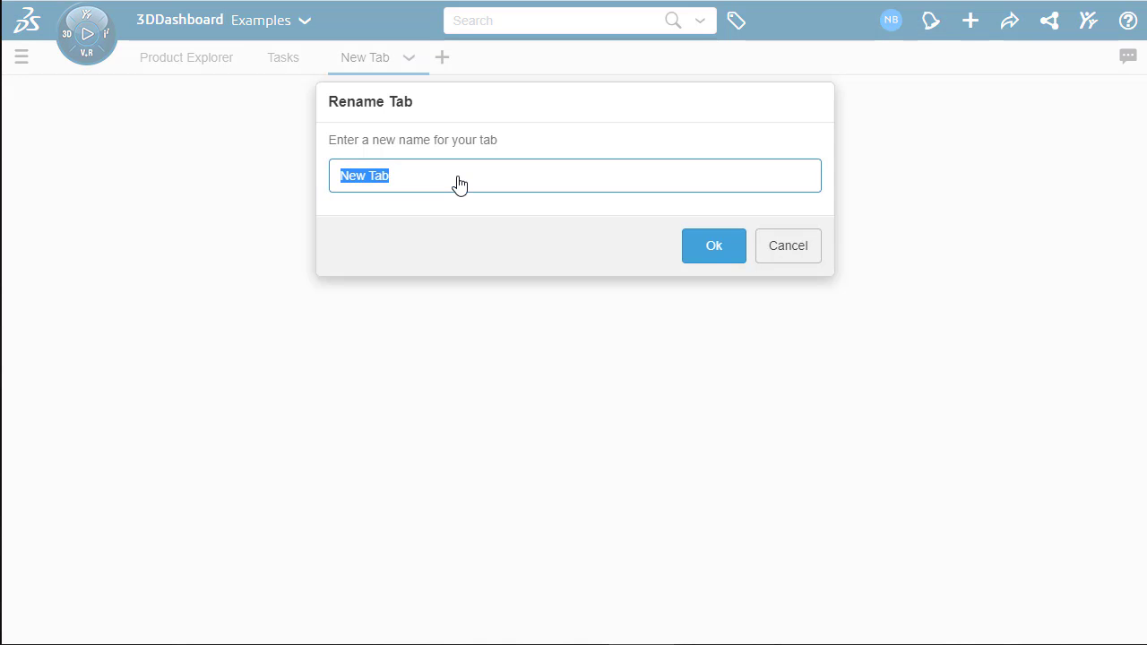
{"action": "type", "text": "Release"}
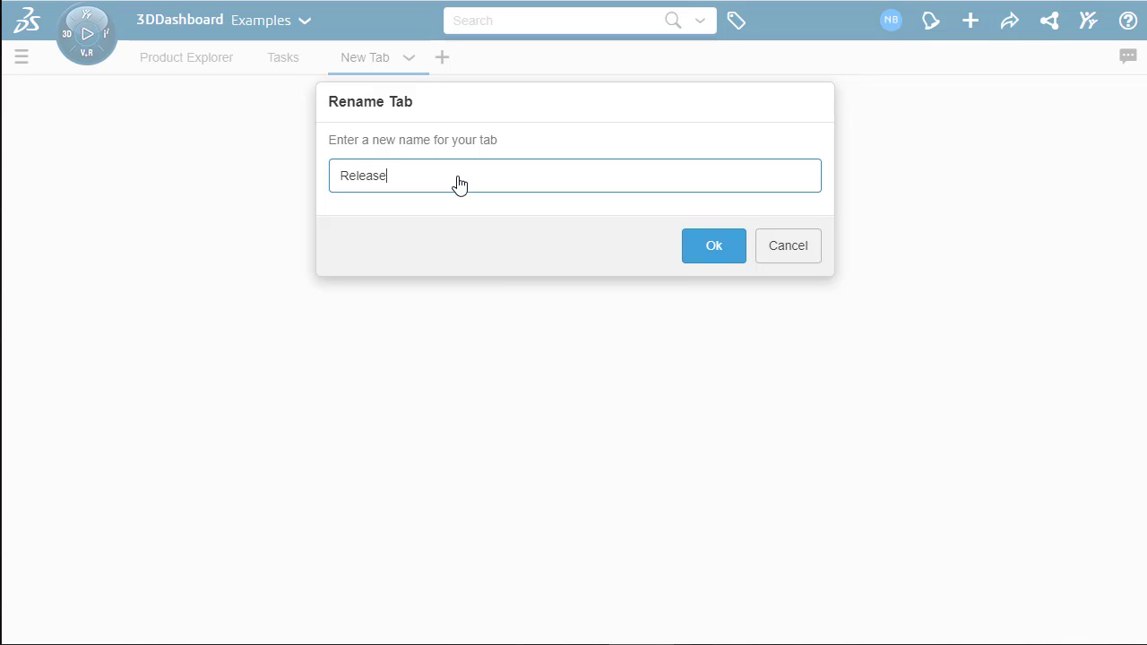
{"action": "key", "text": "Return"}
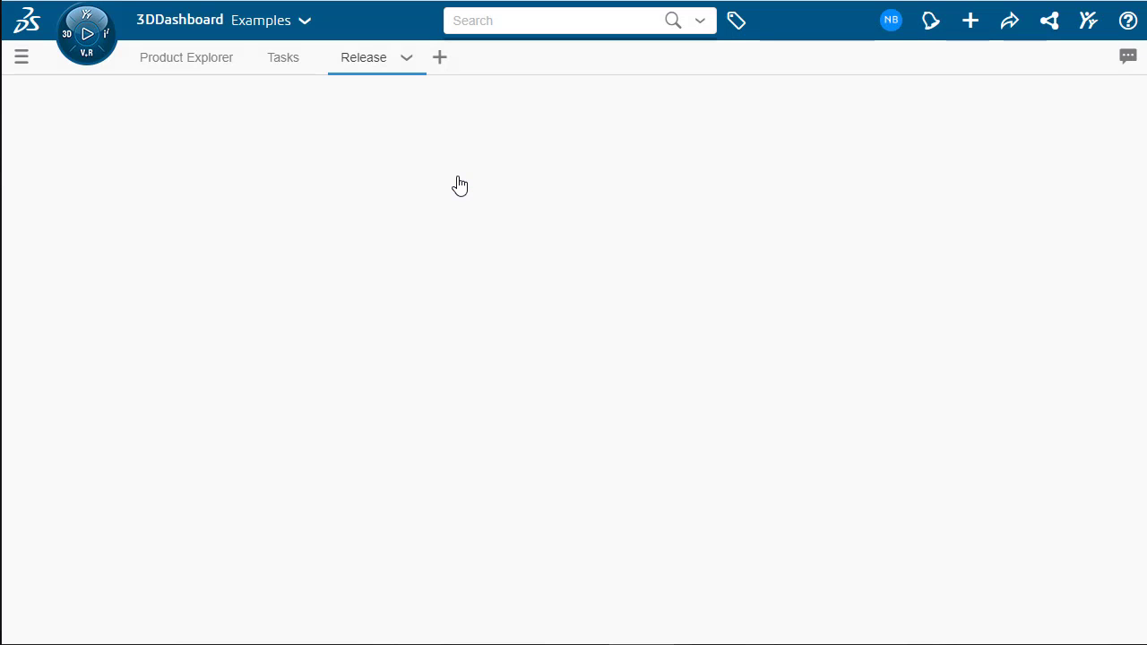
Step: Clear the app search and add Bookmark Editor and Product Explorer widgets to Release
{"action": "left_click", "coordinate": [98, 54]}
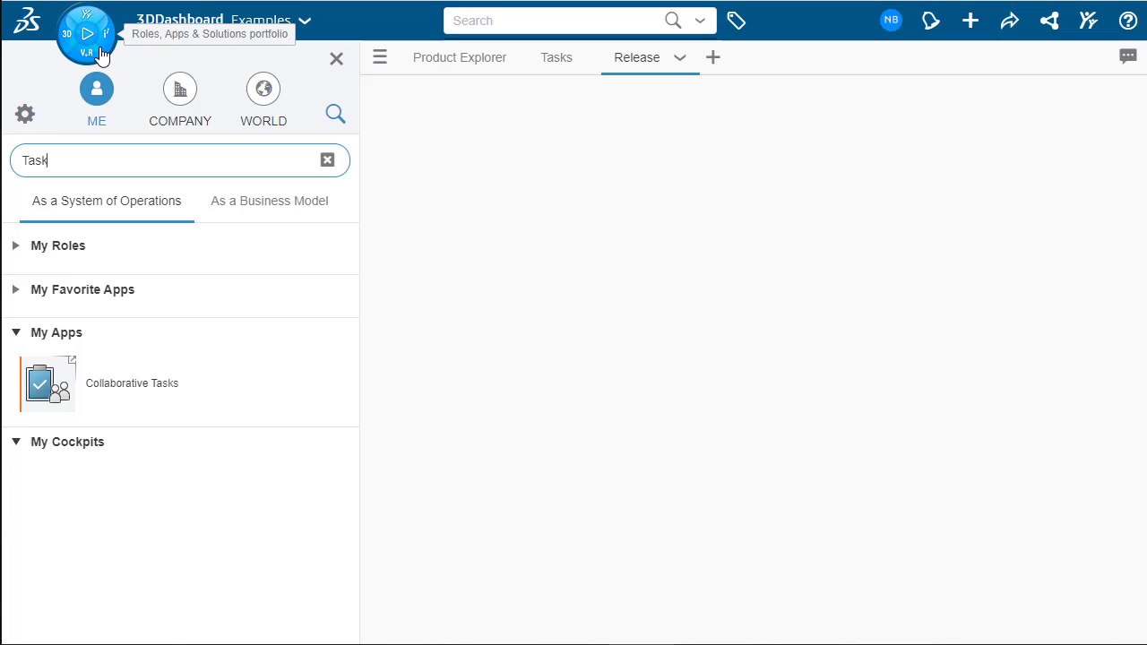
{"action": "left_click", "coordinate": [328, 159]}
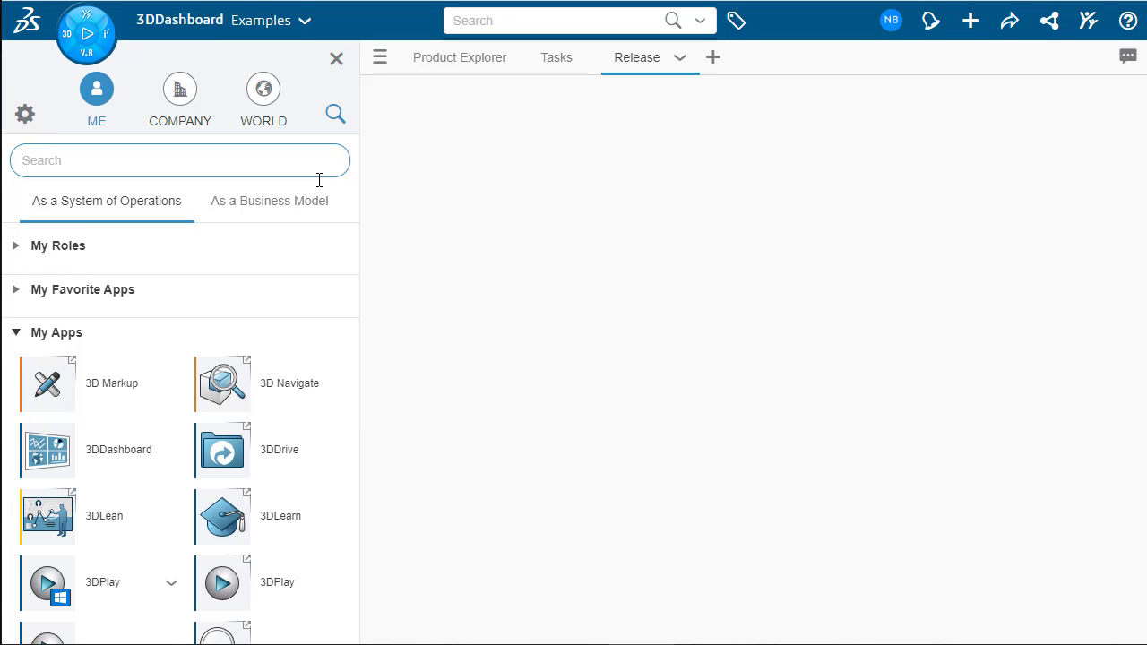
{"action": "scroll", "coordinate": [182, 381], "scroll_direction": "down", "scroll_amount": 5}
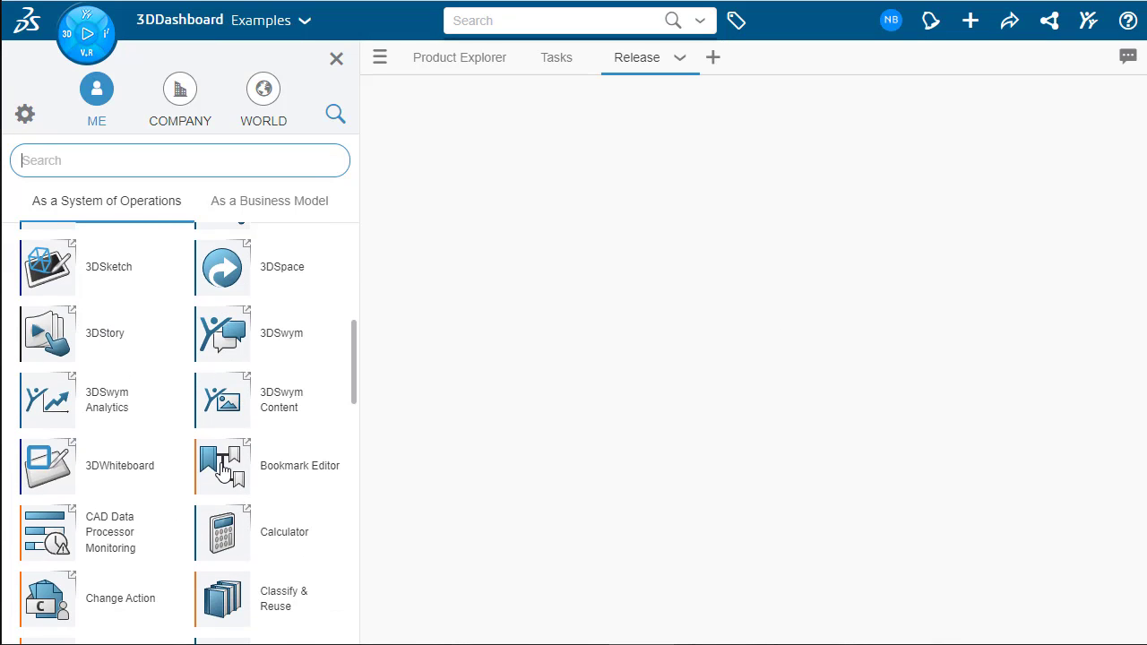
{"action": "left_click_drag", "start_coordinate": [223, 468], "coordinate": [448, 331]}
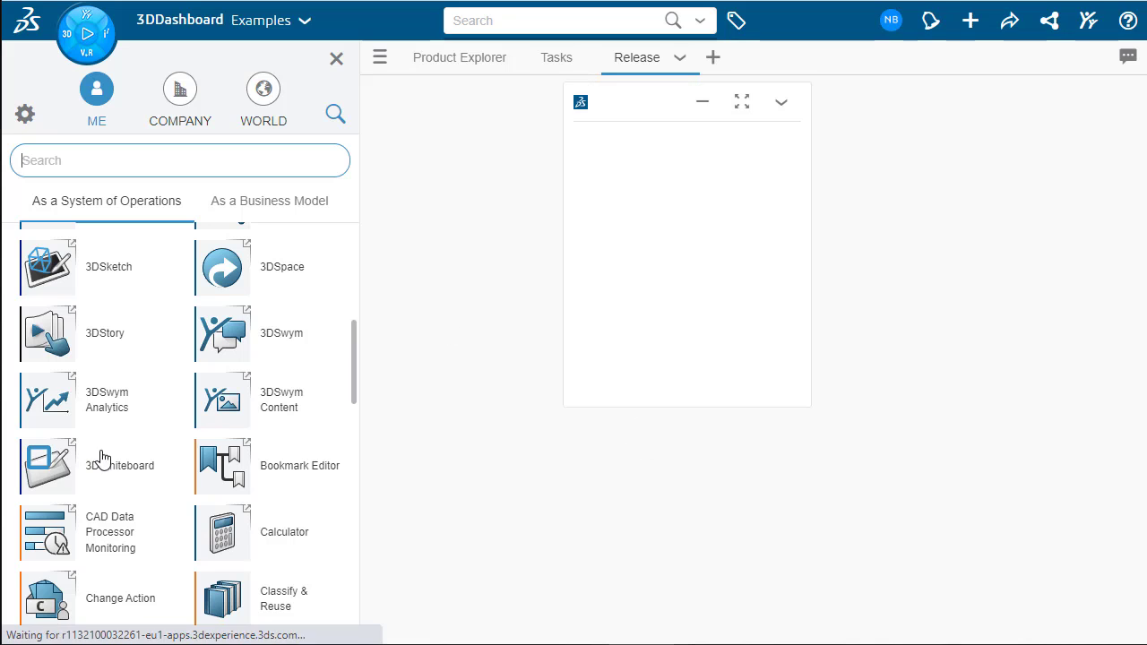
{"action": "scroll", "coordinate": [124, 396], "scroll_direction": "down", "scroll_amount": 5}
{"action": "scroll", "coordinate": [125, 402], "scroll_direction": "down", "scroll_amount": 10}
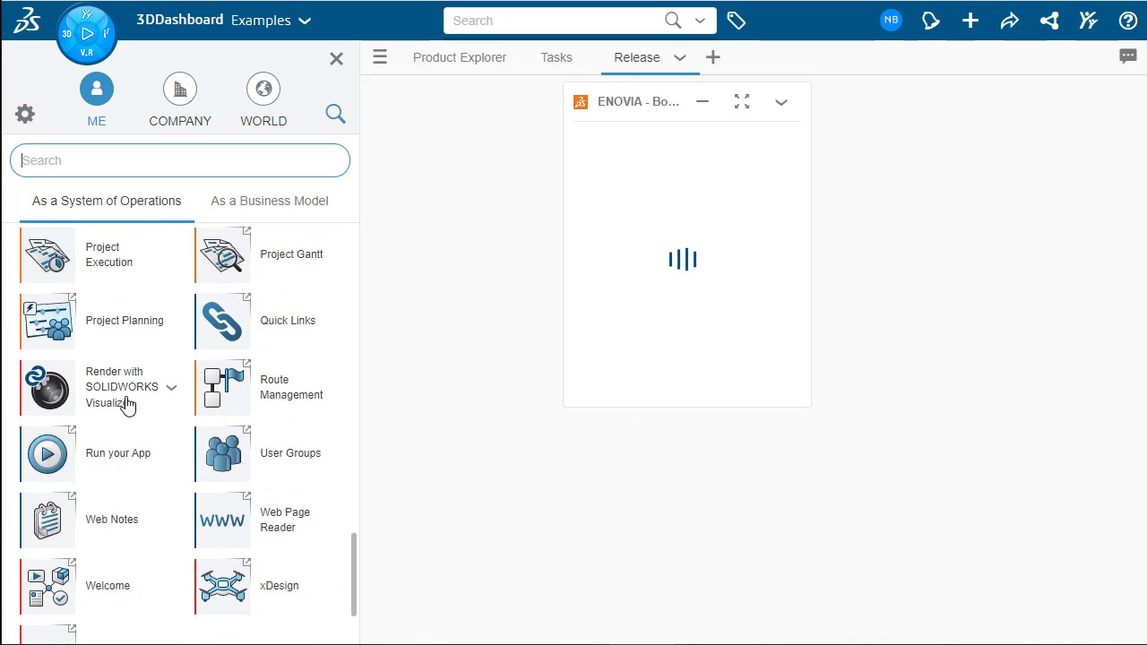
{"action": "scroll", "coordinate": [124, 418], "scroll_direction": "up", "scroll_amount": 1}
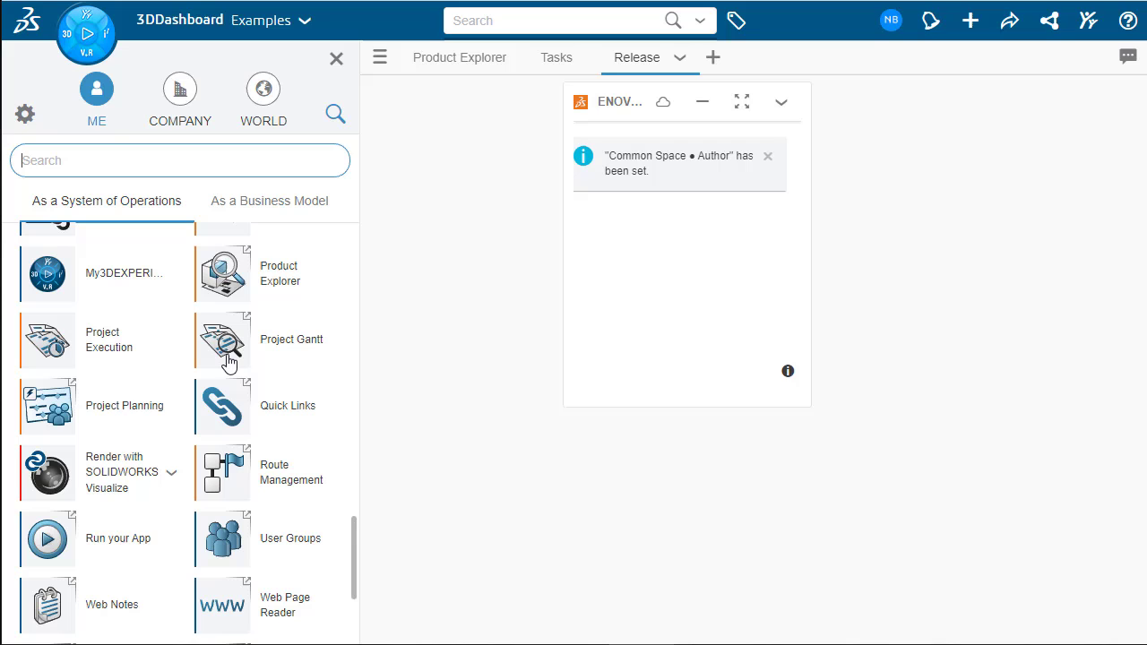
{"action": "left_click_drag", "start_coordinate": [230, 284], "coordinate": [629, 277]}
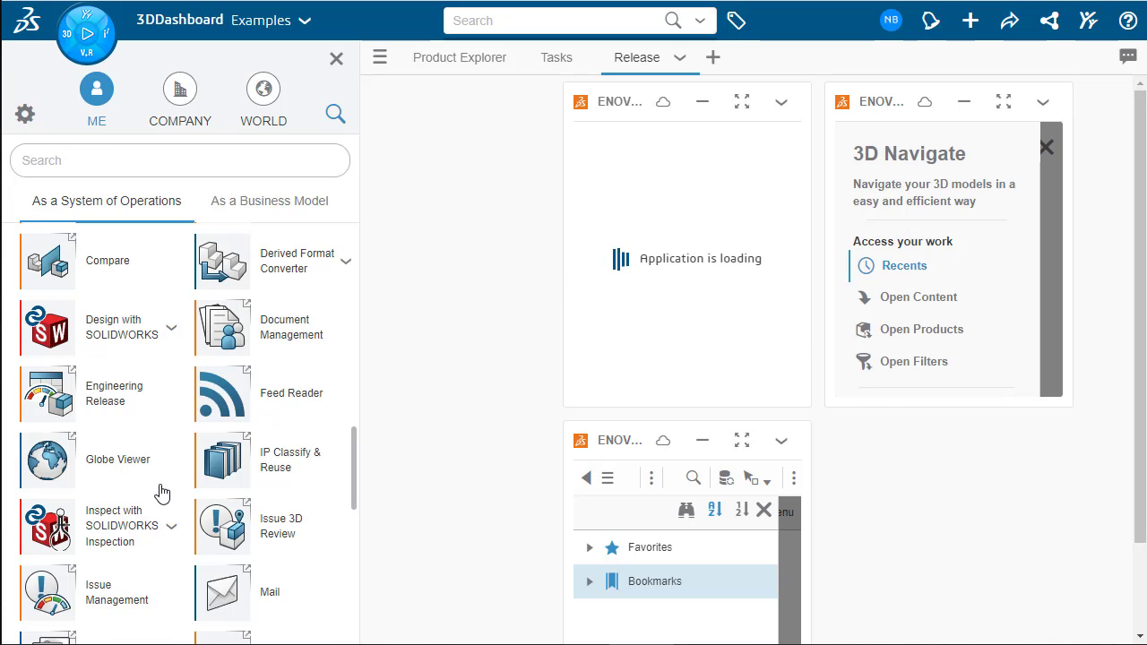
Step: Add a Collaborative Lifecycle widget to the Release tab
{"action": "scroll", "coordinate": [190, 448], "scroll_direction": "up", "scroll_amount": 3}
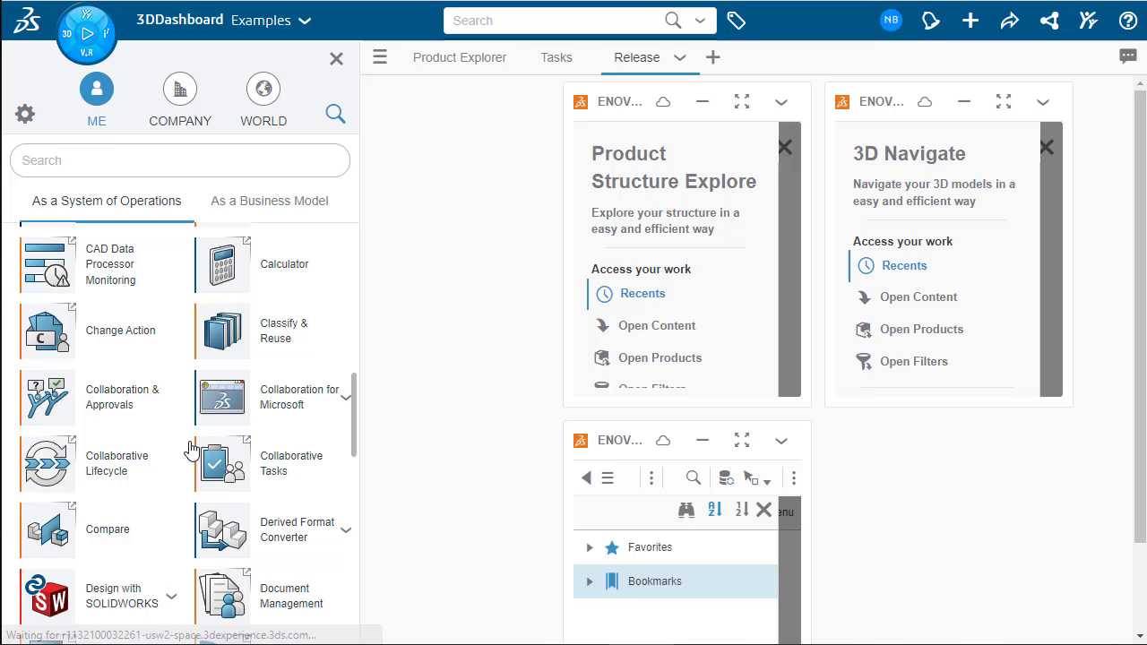
{"action": "scroll", "coordinate": [191, 448], "scroll_direction": "up", "scroll_amount": 2}
{"action": "scroll", "coordinate": [149, 448], "scroll_direction": "down", "scroll_amount": 3}
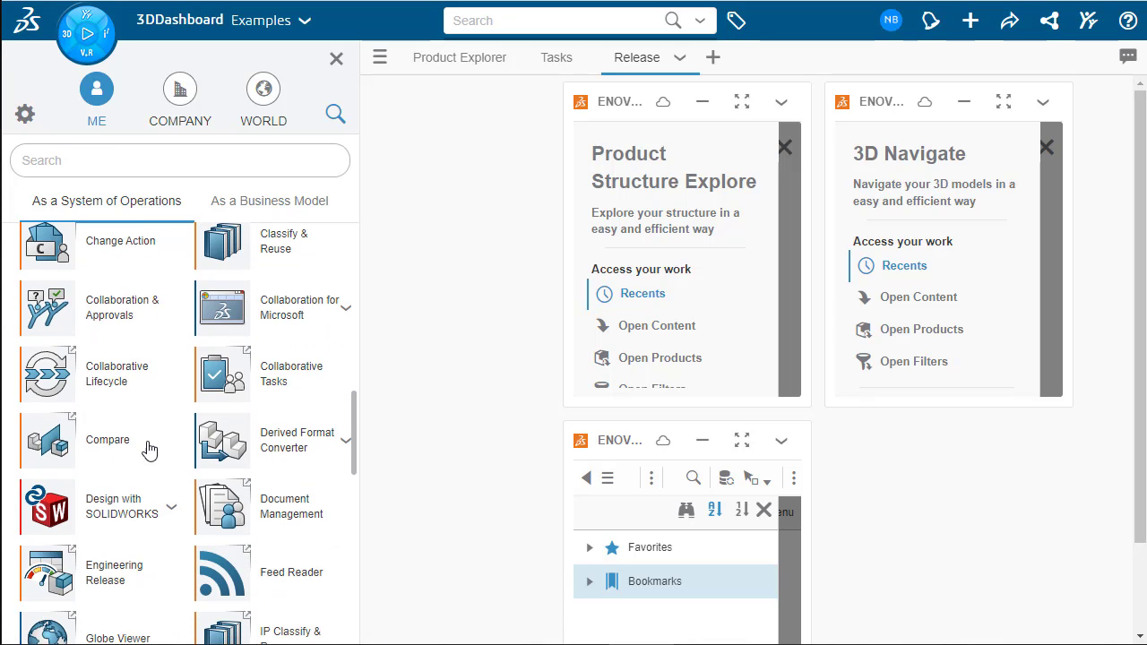
{"action": "left_click_drag", "start_coordinate": [105, 381], "coordinate": [917, 240]}
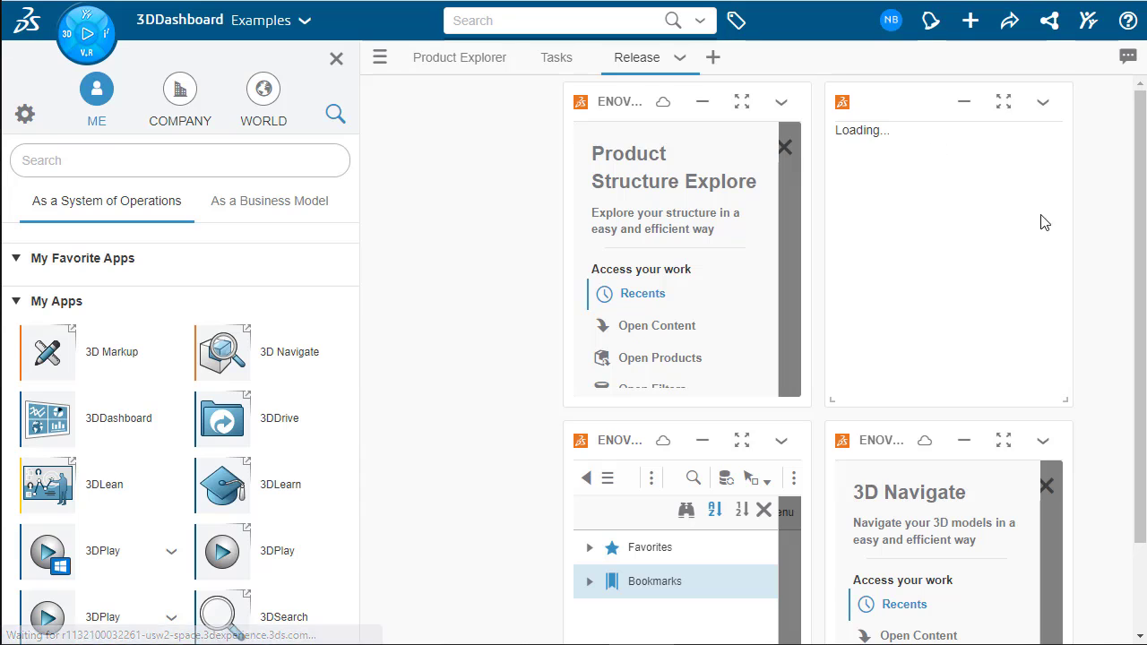
Step: Fit the Release widgets to the full tab, close the apps panel, and open the content chooser
{"action": "left_click", "coordinate": [680, 59]}
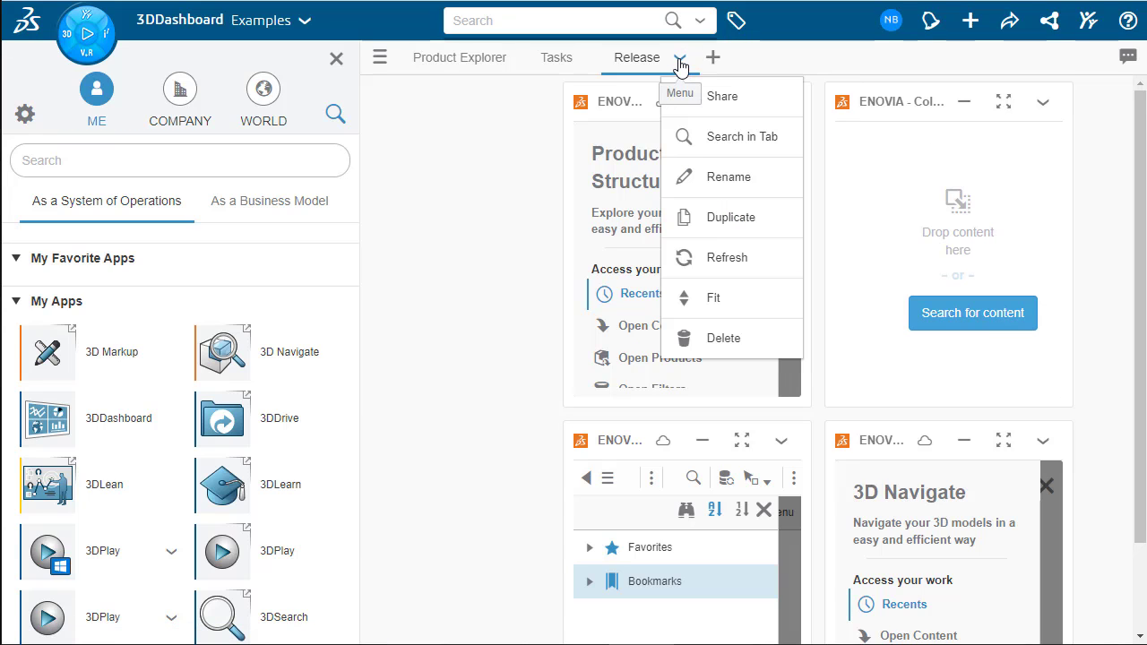
{"action": "left_click", "coordinate": [743, 298]}
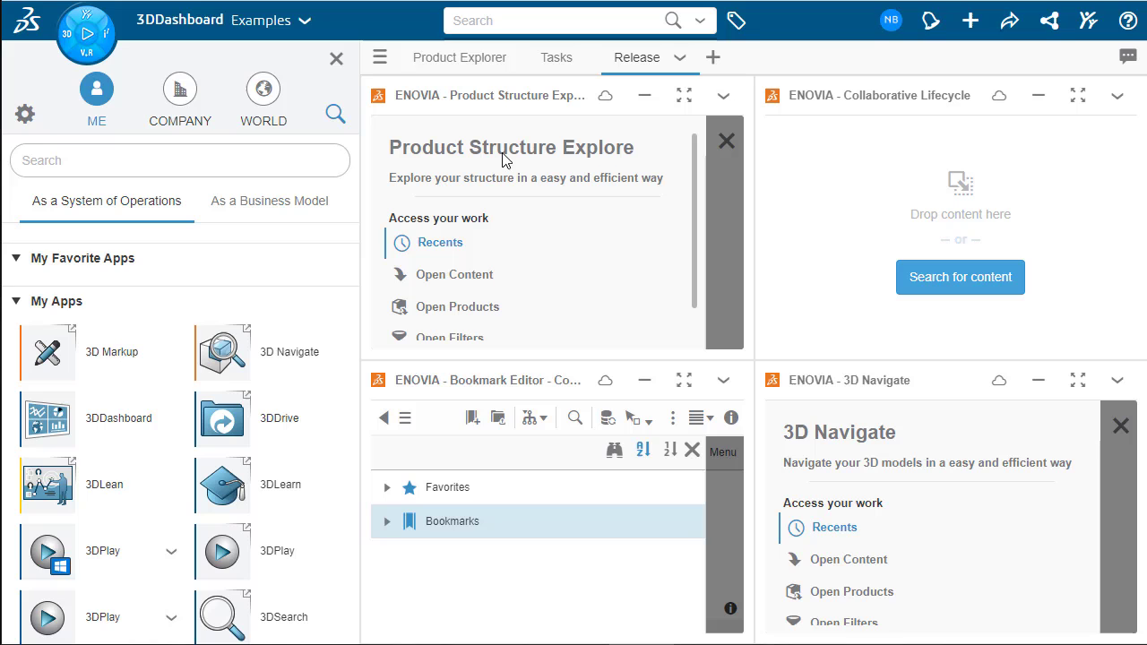
{"action": "left_click", "coordinate": [336, 61]}
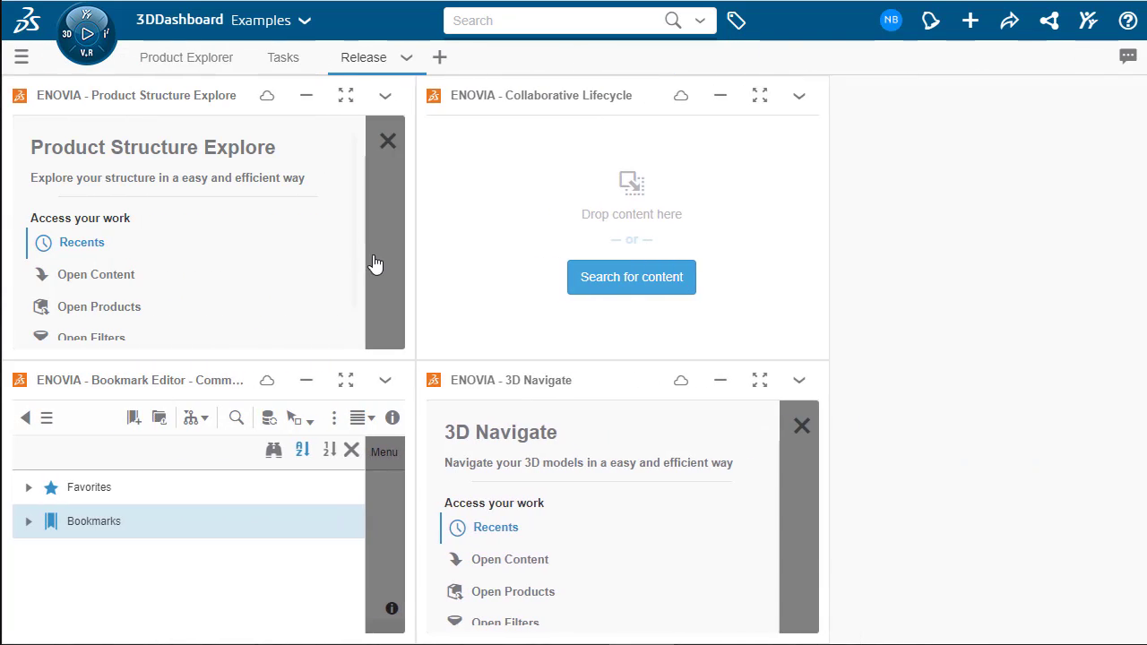
{"action": "left_click", "coordinate": [94, 319]}
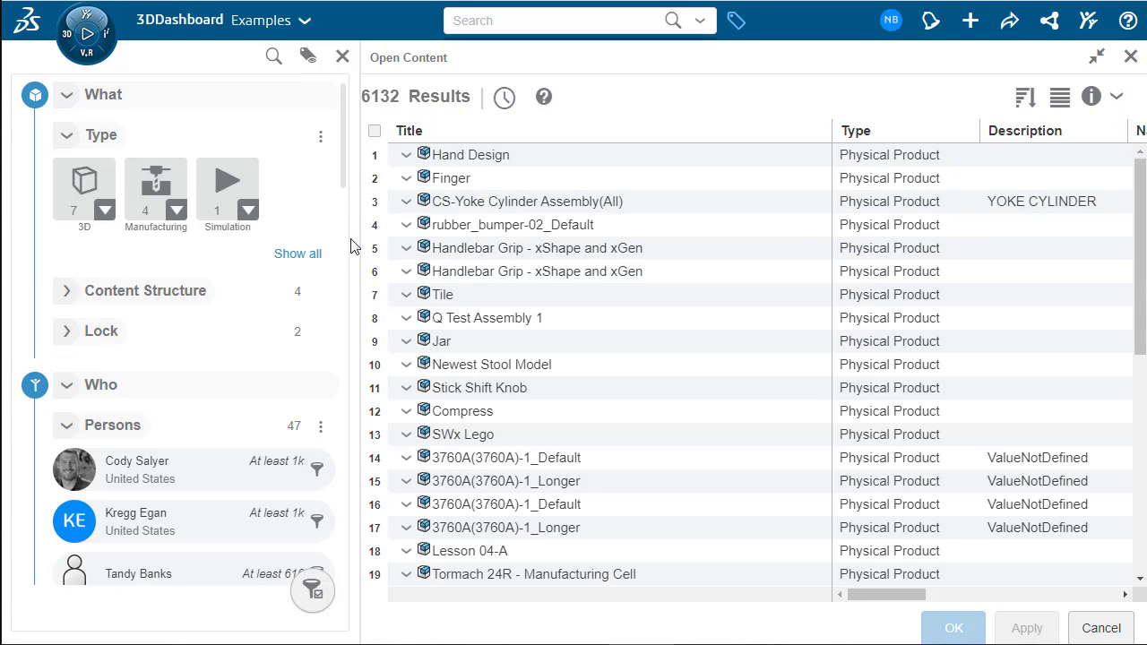
Step: Load CS-4240 Spreader(Open Jaws) into the Release widgets, picking it from Textual Tile View results
{"action": "scroll", "coordinate": [632, 318], "scroll_direction": "down", "scroll_amount": 5}
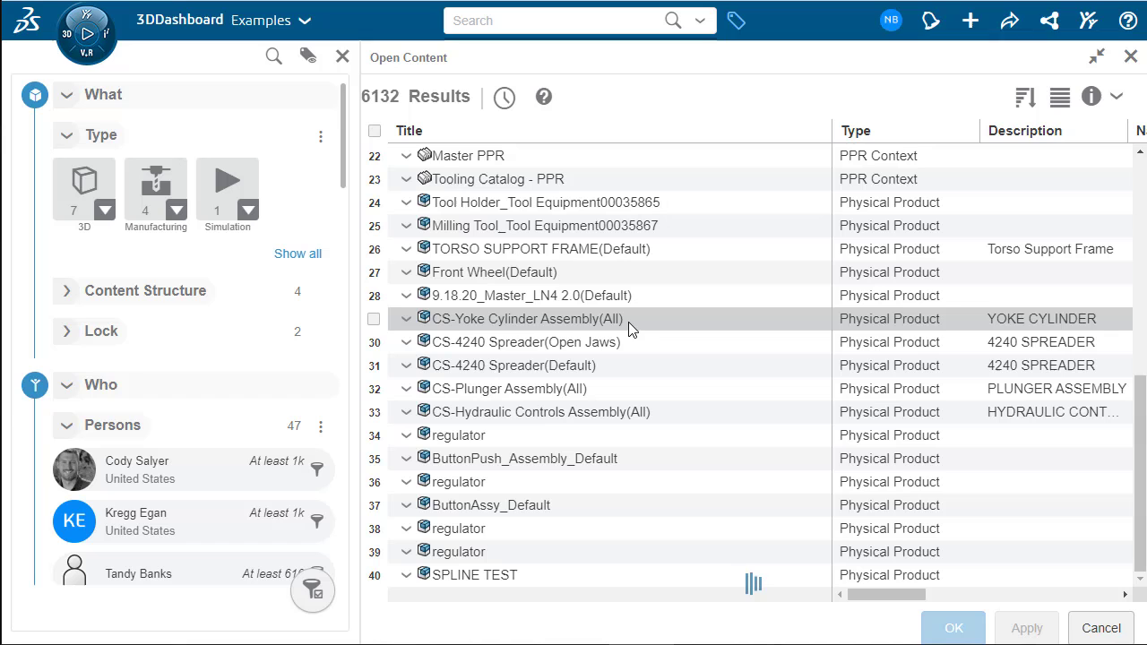
{"action": "left_click", "coordinate": [1054, 106]}
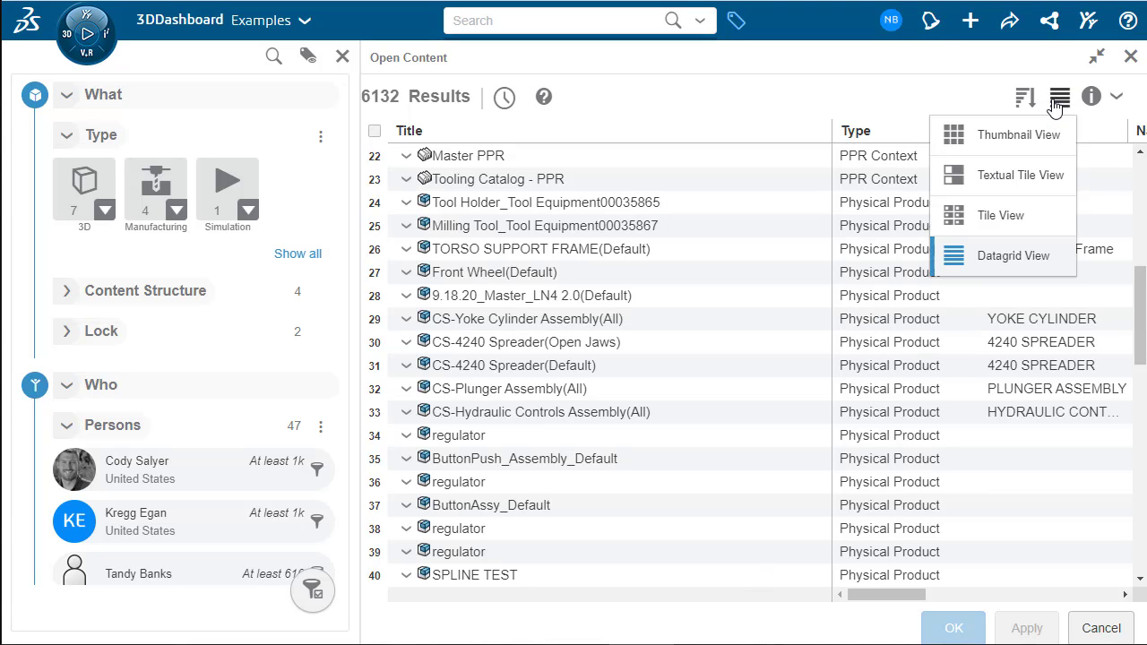
{"action": "left_click", "coordinate": [1012, 173]}
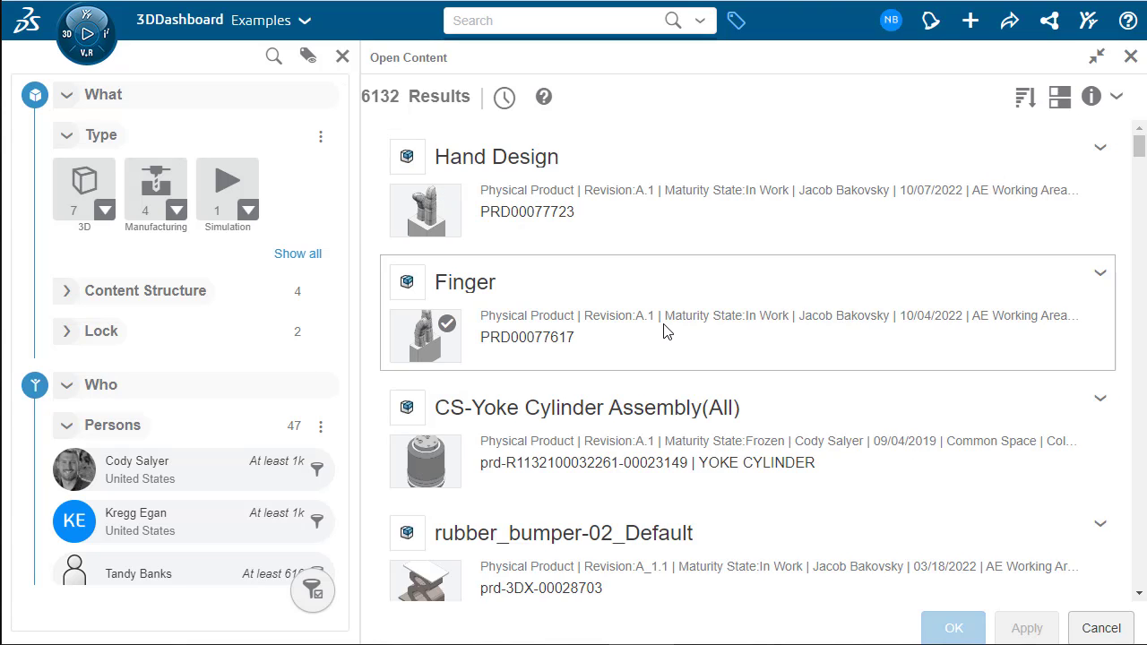
{"action": "scroll", "coordinate": [663, 332], "scroll_direction": "down", "scroll_amount": 10}
{"action": "scroll", "coordinate": [665, 333], "scroll_direction": "down", "scroll_amount": 12}
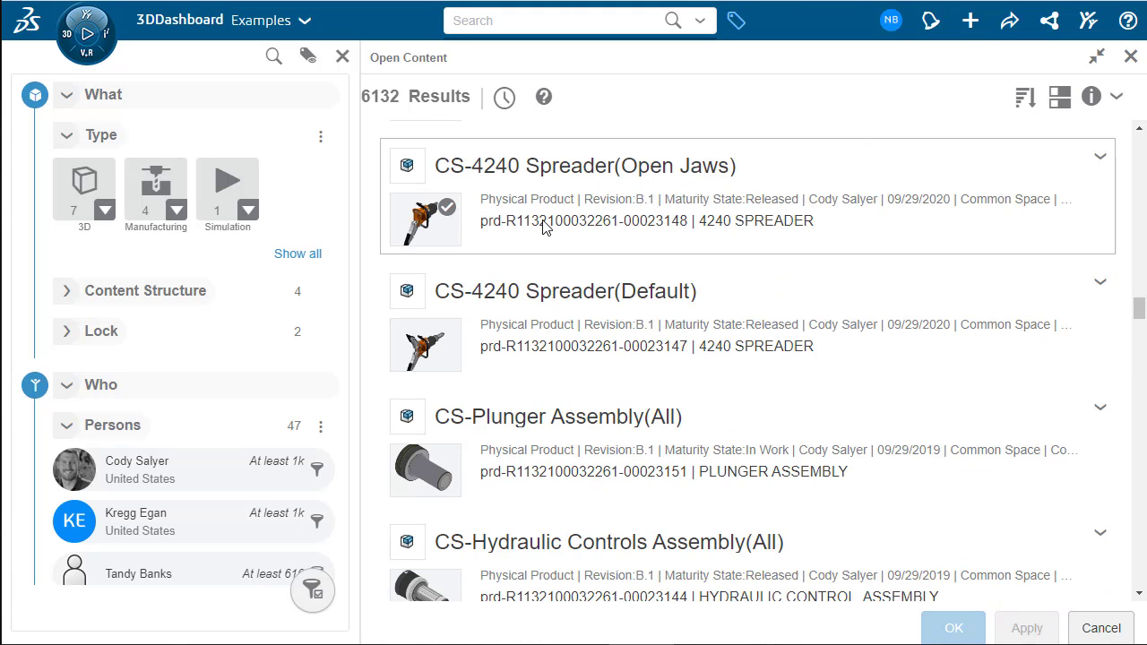
{"action": "left_click", "coordinate": [475, 224]}
{"action": "left_click", "coordinate": [952, 628]}
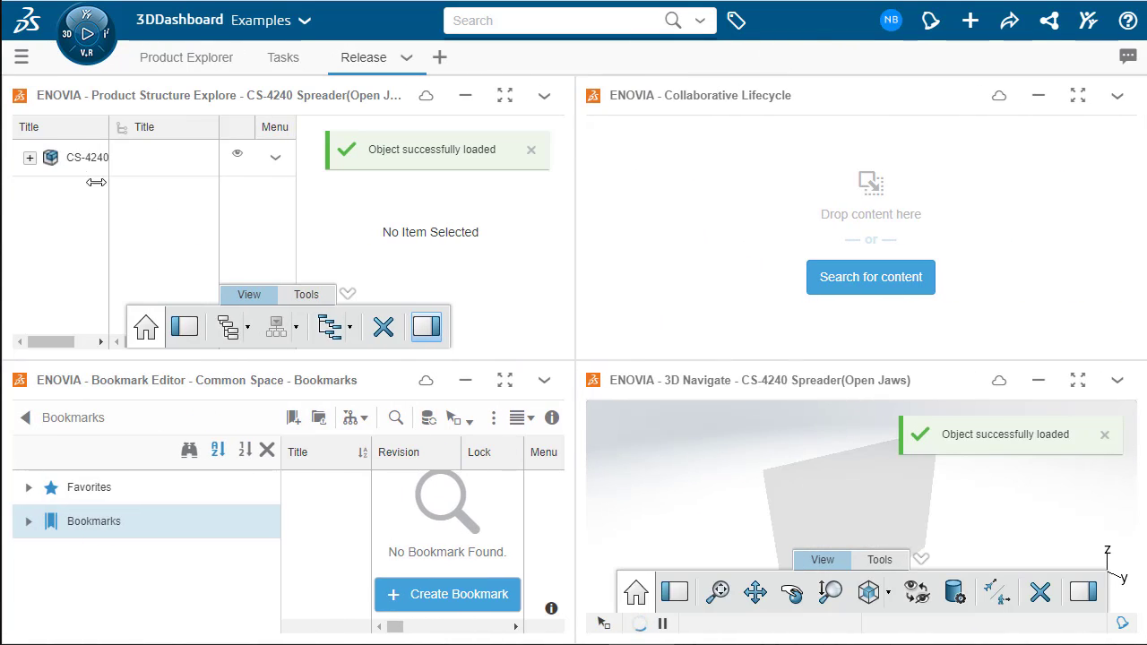
Step: Show the CS-Pivot Pin Lock Nut lifecycle in Collaborative Lifecycle, then add a new empty tab
{"action": "left_click", "coordinate": [30, 159]}
{"action": "left_click", "coordinate": [95, 230]}
{"action": "left_click_drag", "start_coordinate": [95, 230], "coordinate": [689, 245]}
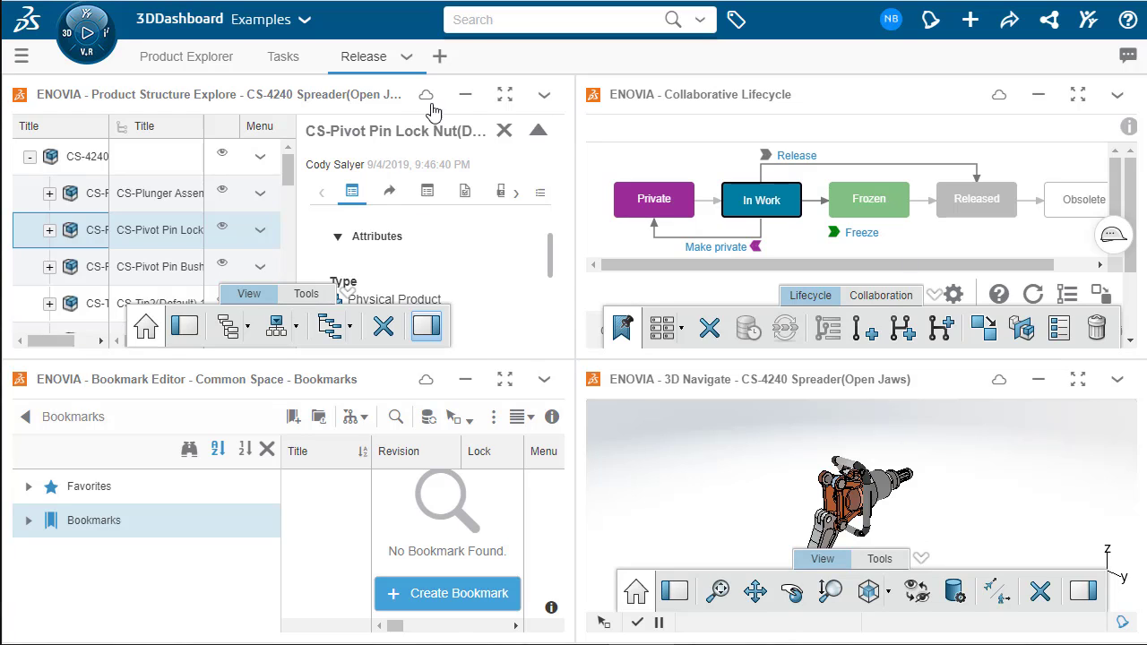
{"action": "left_click", "coordinate": [440, 57]}
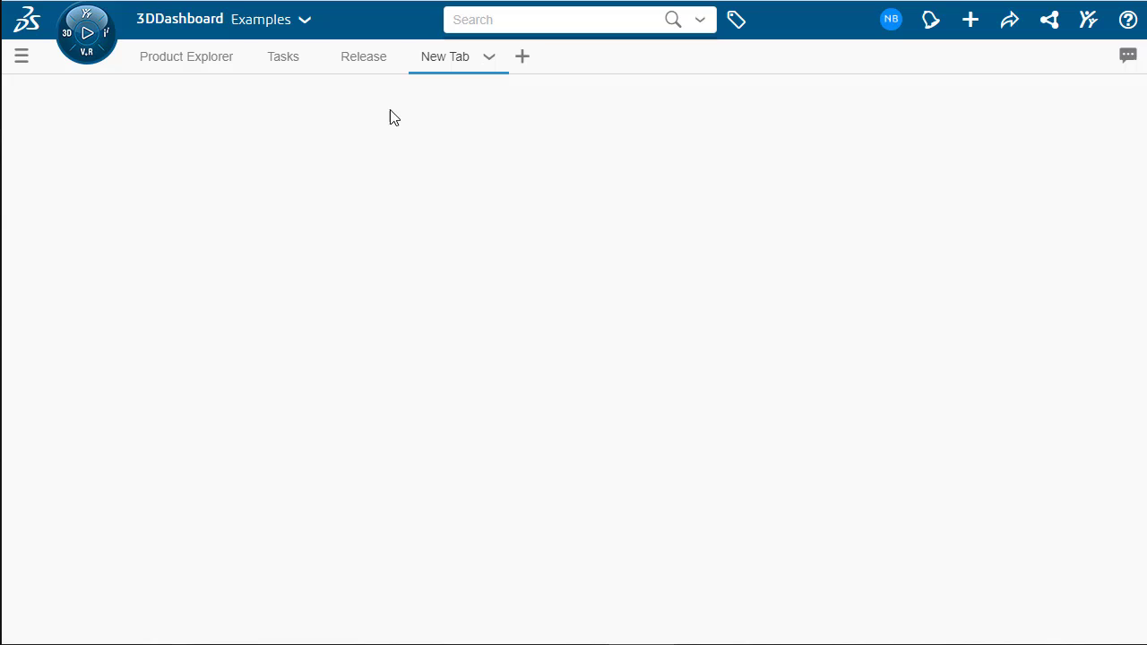
Step: Rename the new tab to Document Manager
{"action": "left_click", "coordinate": [489, 57]}
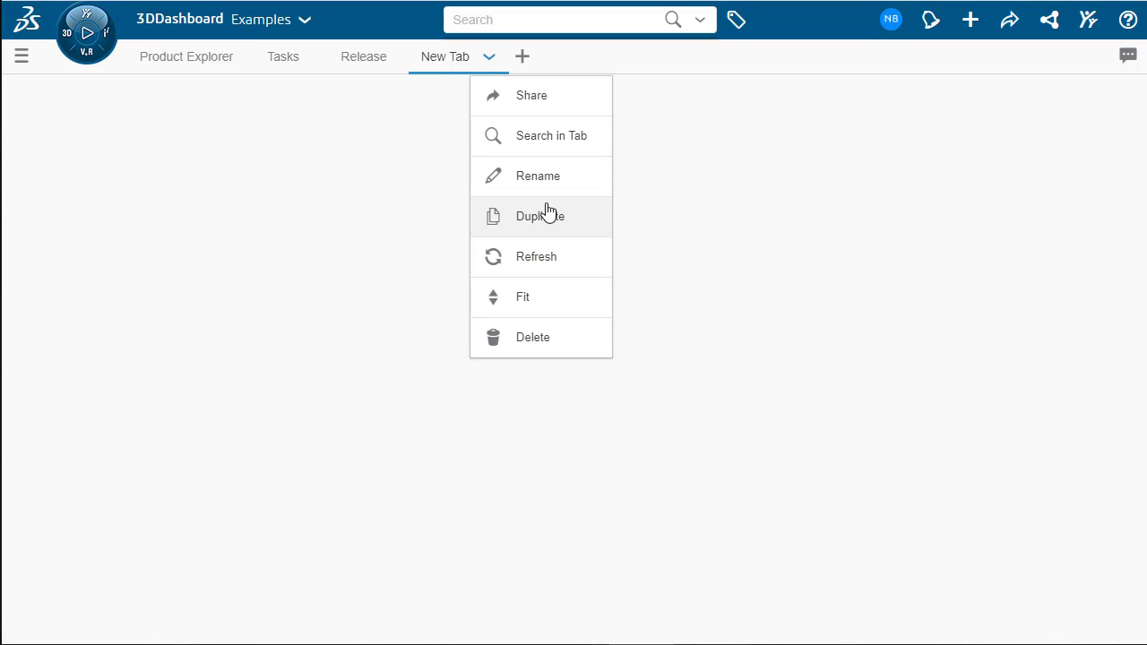
{"action": "left_click", "coordinate": [538, 176]}
{"action": "type", "text": "Document Ma"}
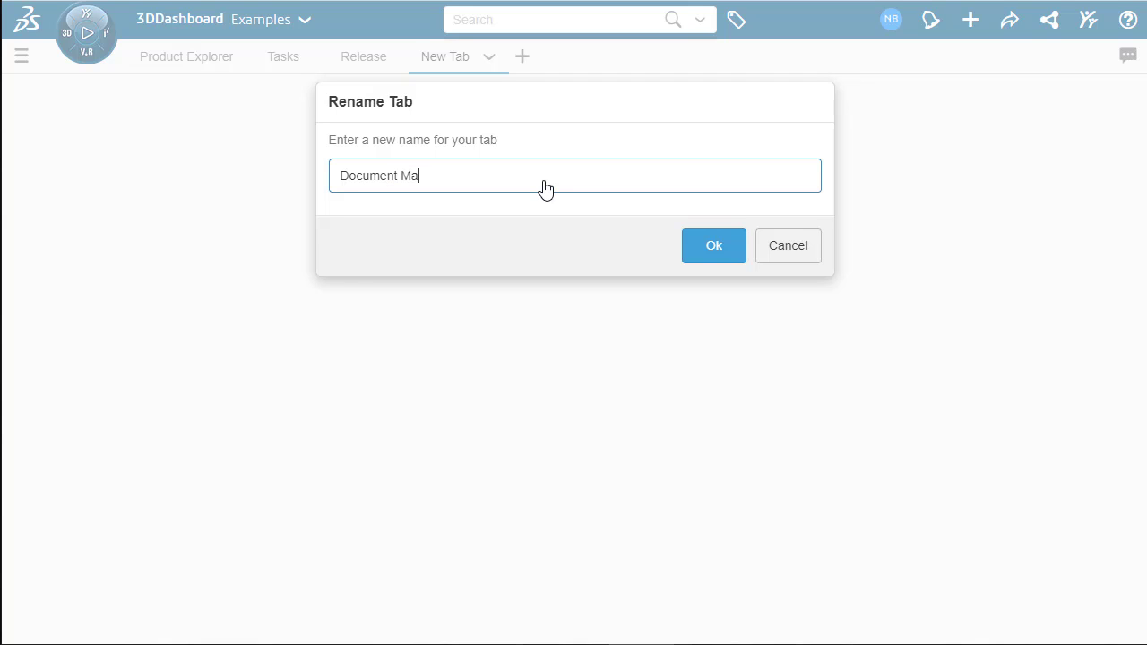
{"action": "type", "text": "nager"}
{"action": "key", "text": "Return"}
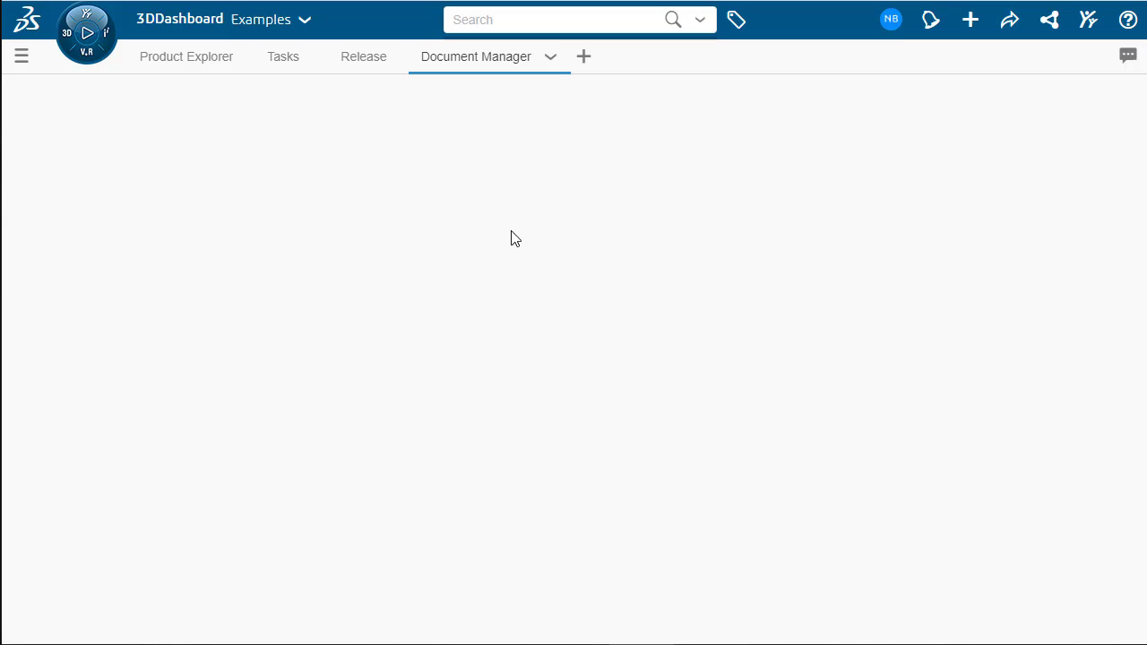
Step: Add Bookmark Editor and Document Management widgets, fit them to the tab, and close the apps panel
{"action": "left_click", "coordinate": [63, 43]}
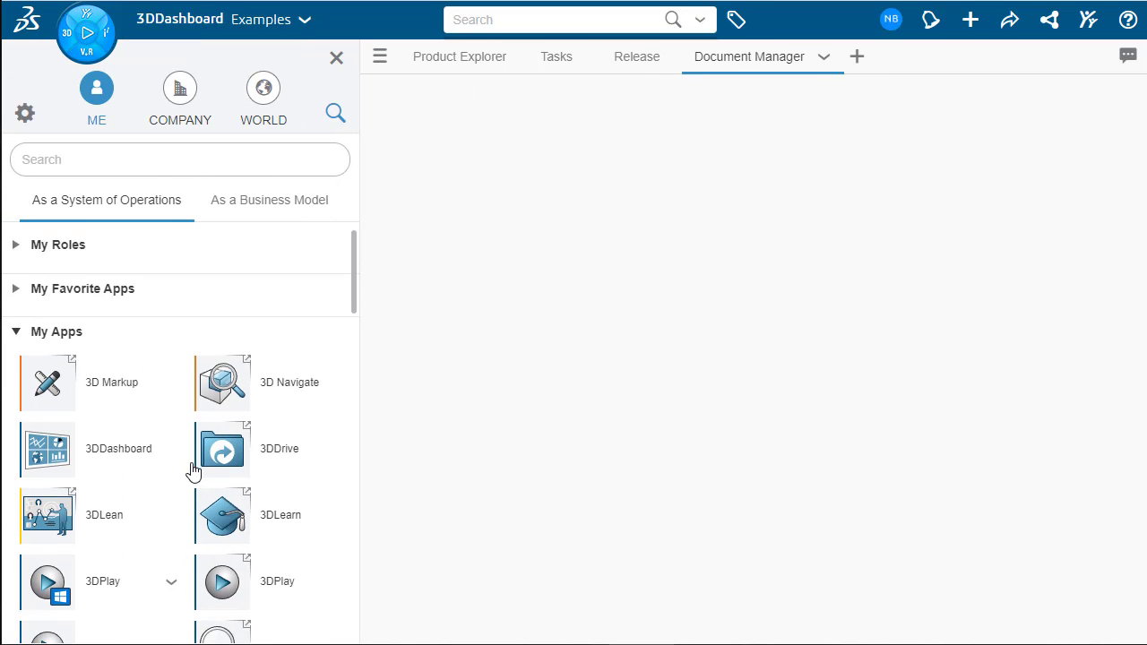
{"action": "scroll", "coordinate": [157, 469], "scroll_direction": "down", "scroll_amount": 5}
{"action": "scroll", "coordinate": [188, 470], "scroll_direction": "down", "scroll_amount": 1}
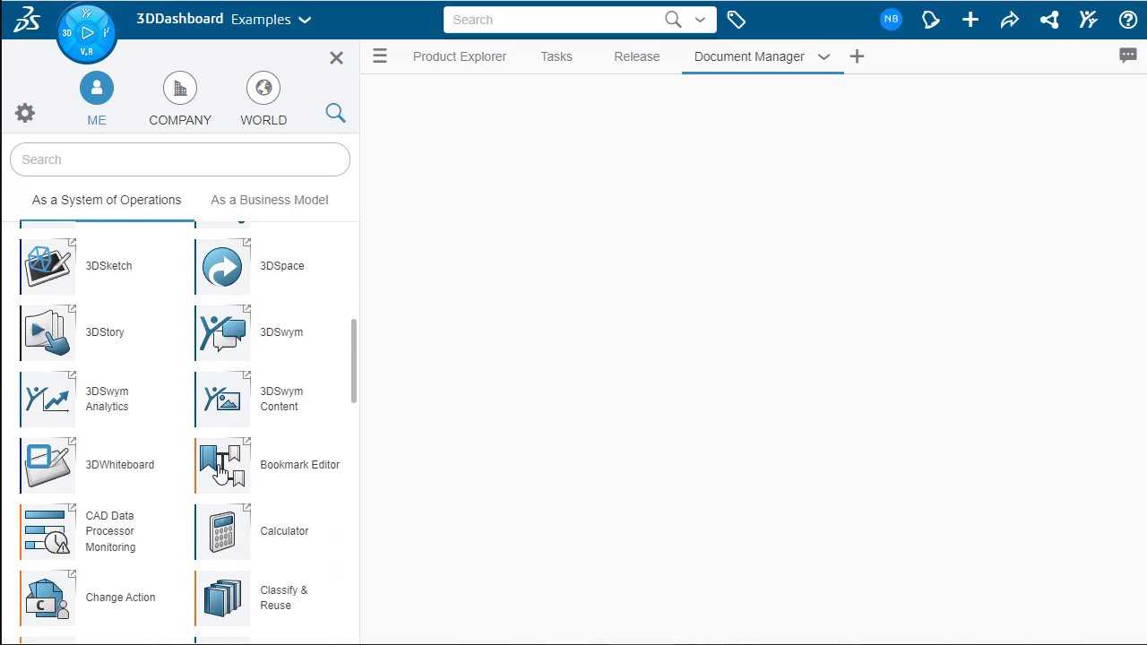
{"action": "left_click_drag", "start_coordinate": [288, 470], "coordinate": [163, 433]}
{"action": "scroll", "coordinate": [163, 433], "scroll_direction": "down", "scroll_amount": 5}
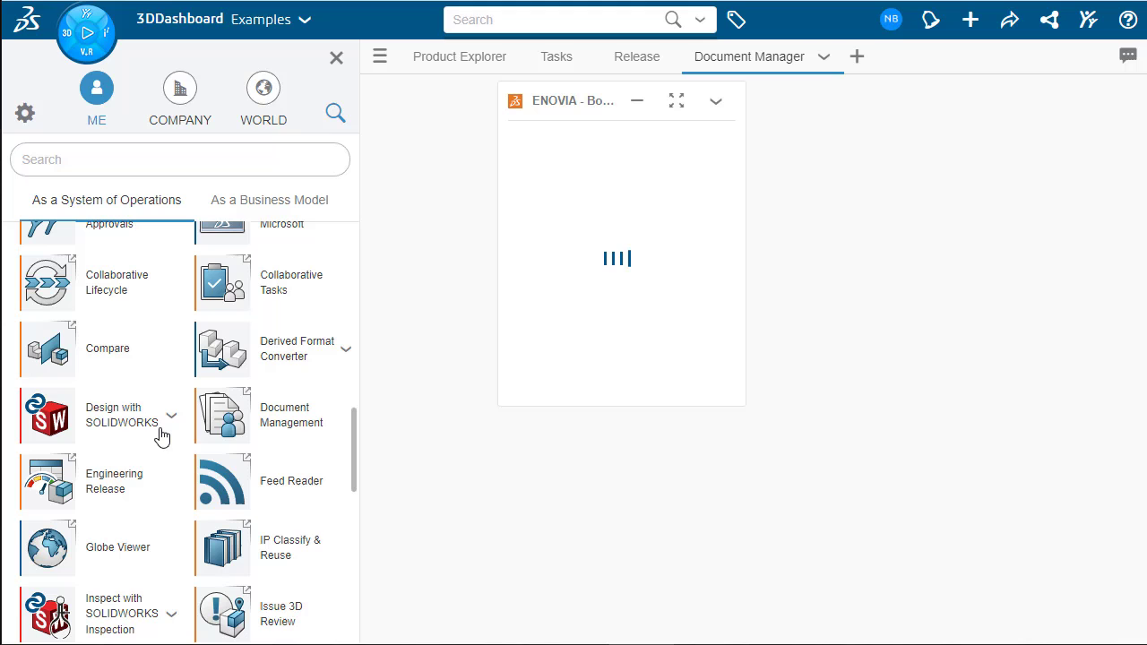
{"action": "left_click_drag", "start_coordinate": [240, 418], "coordinate": [572, 140]}
{"action": "left_click", "coordinate": [824, 56]}
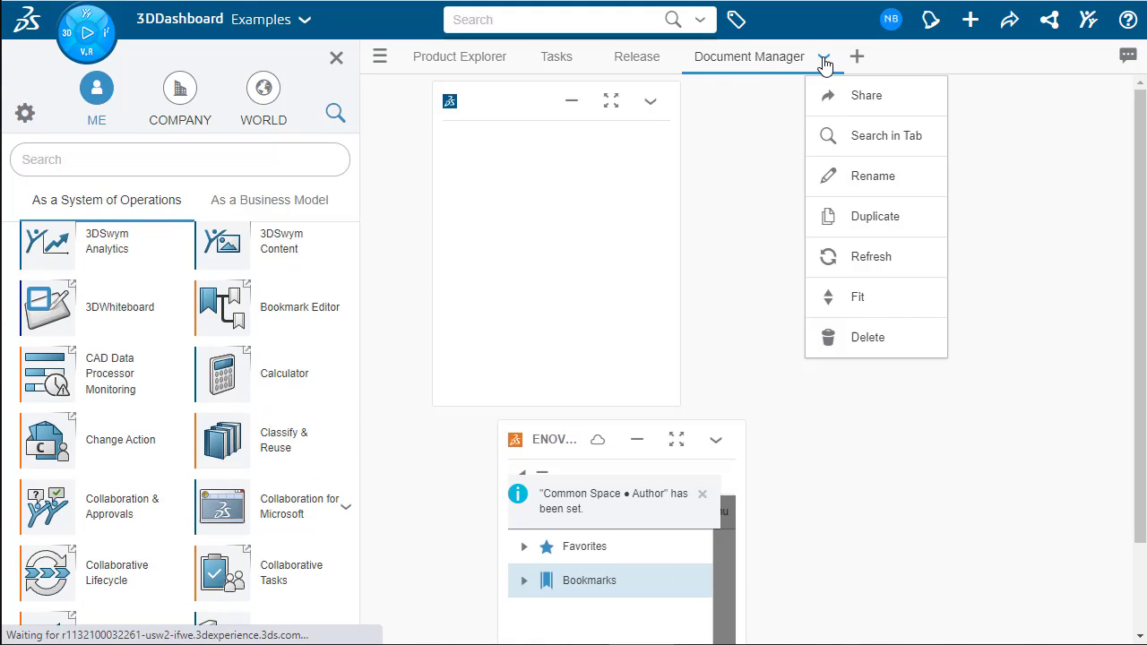
{"action": "left_click", "coordinate": [860, 298]}
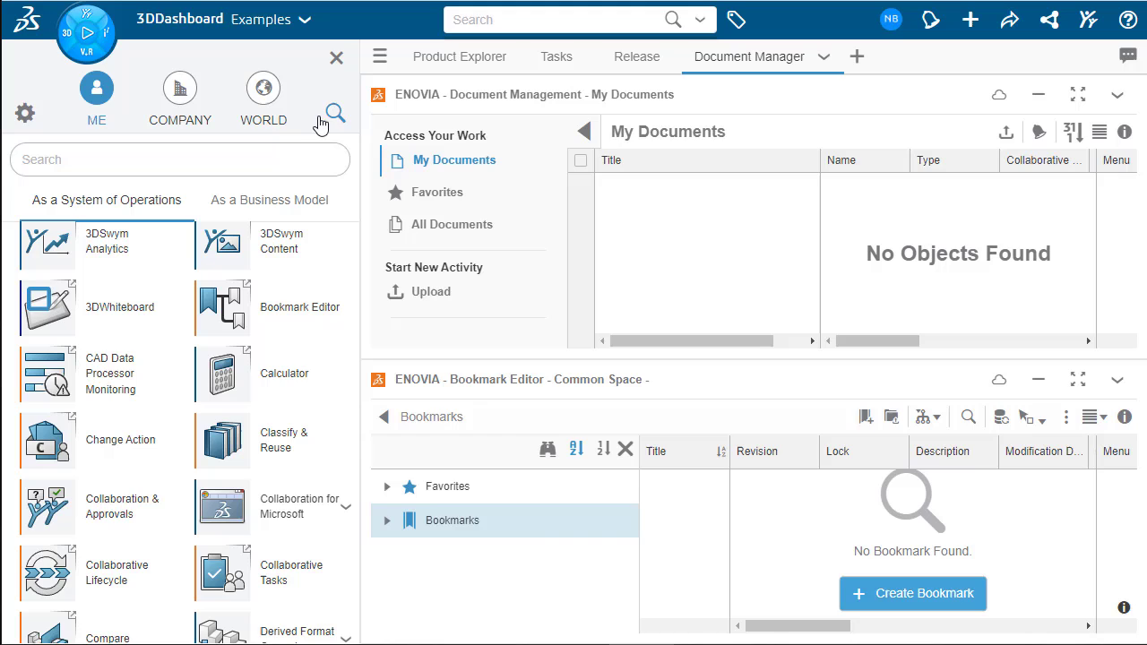
{"action": "left_click", "coordinate": [336, 58]}
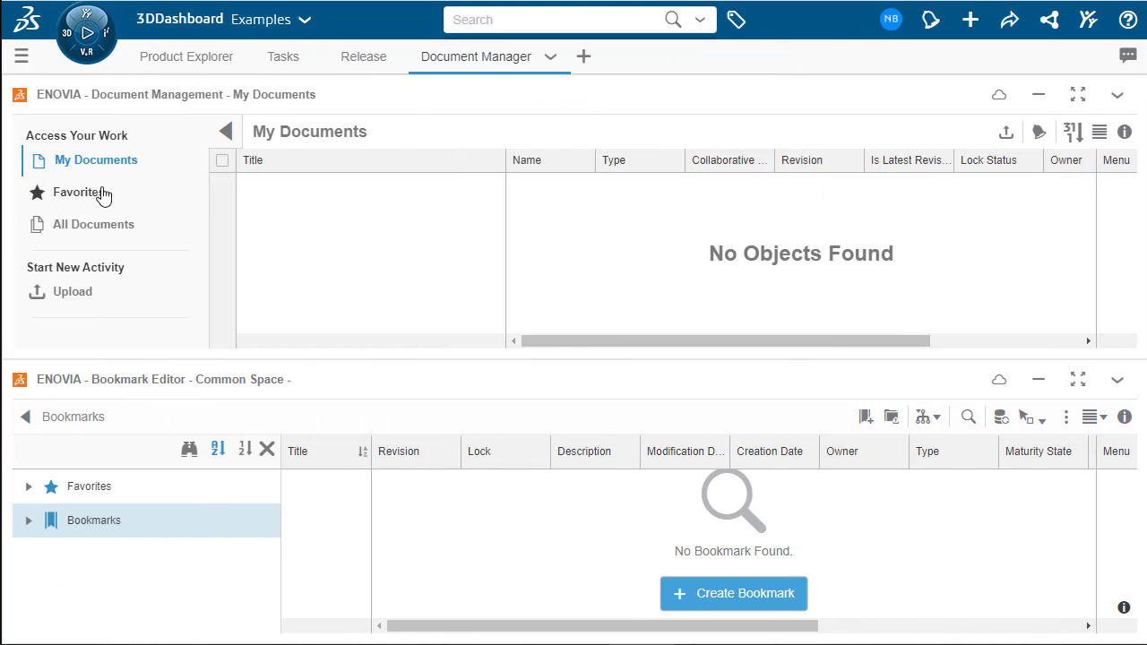
Step: List All Documents in Document Management and collapse the Bookmark Editor to a bar
{"action": "left_click", "coordinate": [81, 226]}
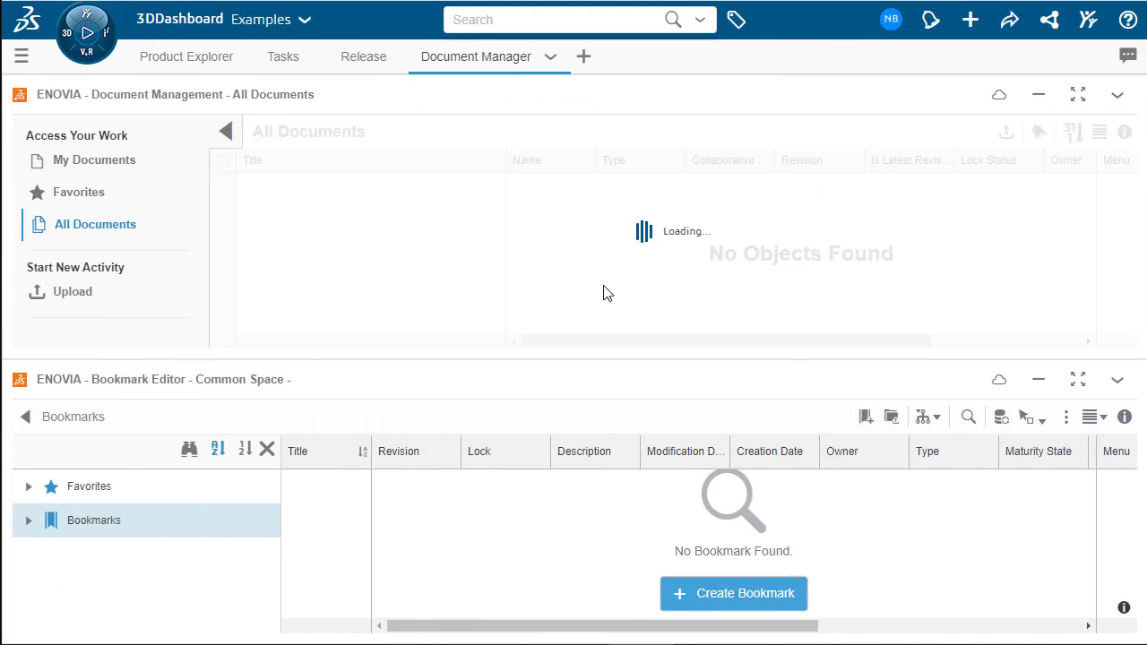
{"action": "double_click", "coordinate": [538, 380]}
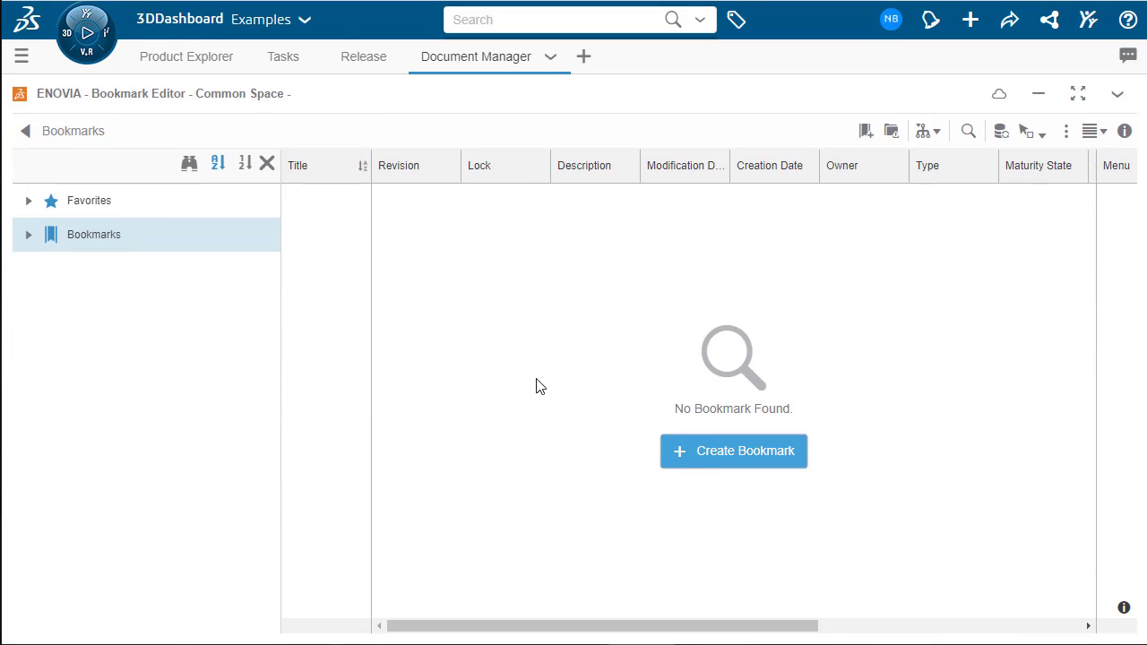
{"action": "double_click", "coordinate": [551, 95]}
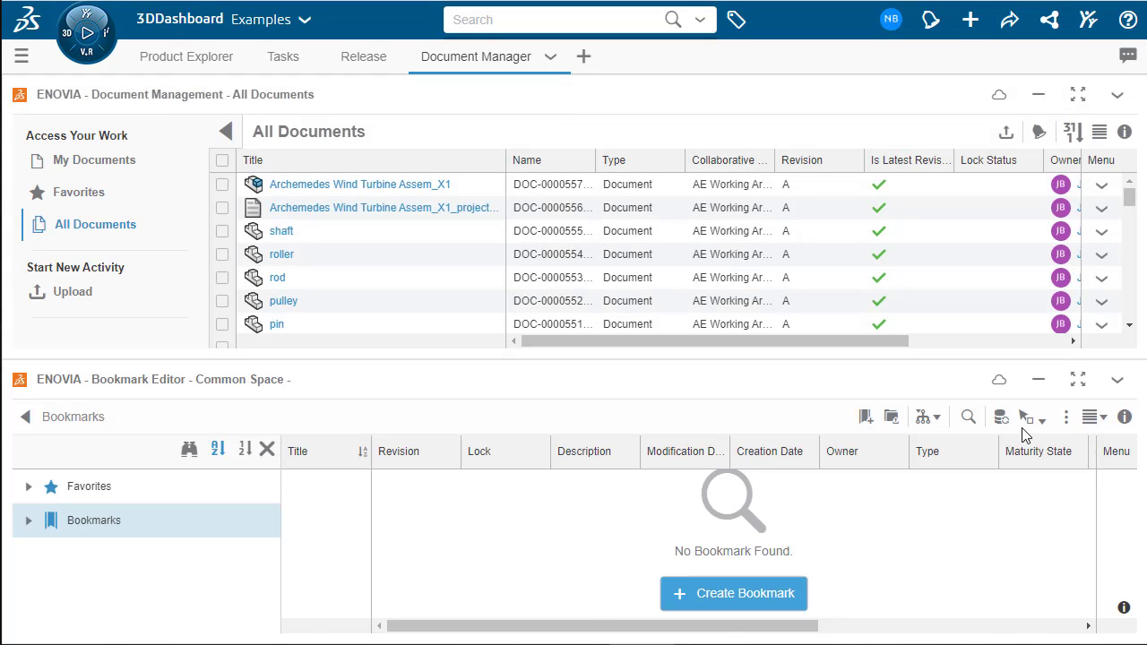
{"action": "left_click", "coordinate": [1040, 380]}
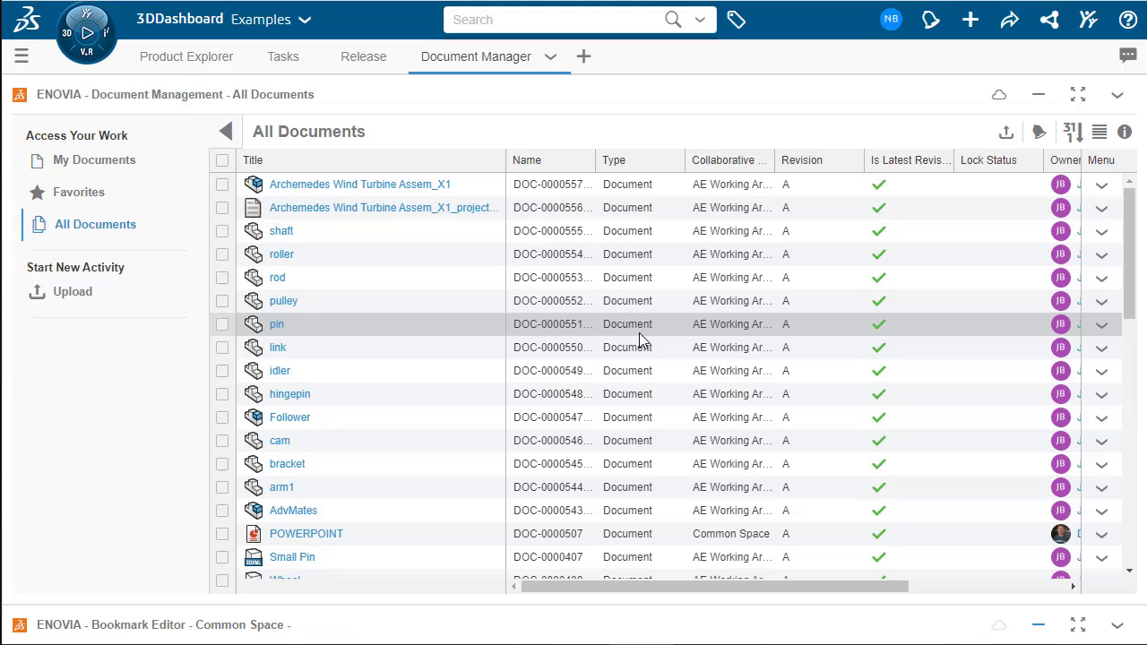
{"action": "scroll", "coordinate": [639, 332], "scroll_direction": "down", "scroll_amount": 10}
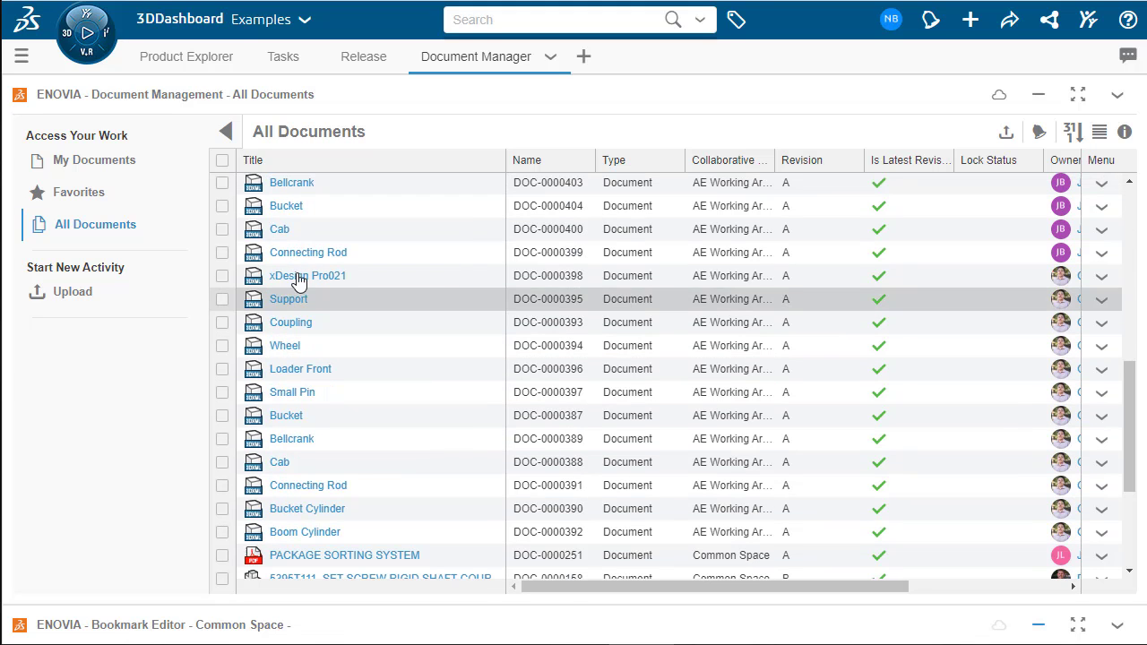
{"action": "scroll", "coordinate": [337, 310], "scroll_direction": "down", "scroll_amount": 4}
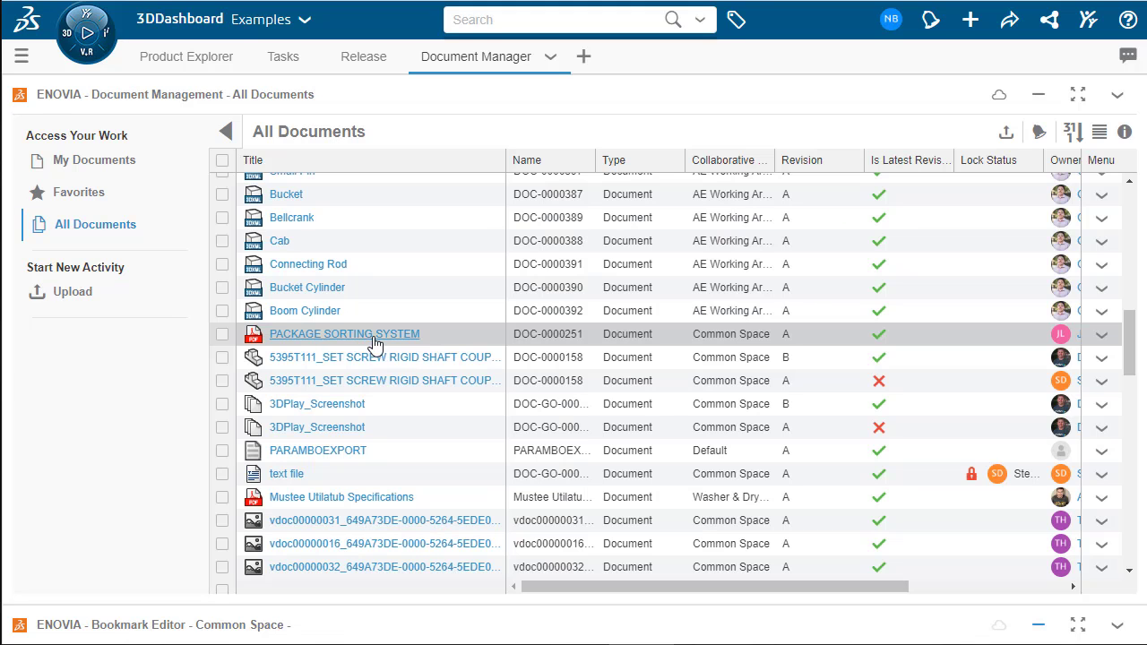
{"action": "scroll", "coordinate": [366, 346], "scroll_direction": "down", "scroll_amount": 10}
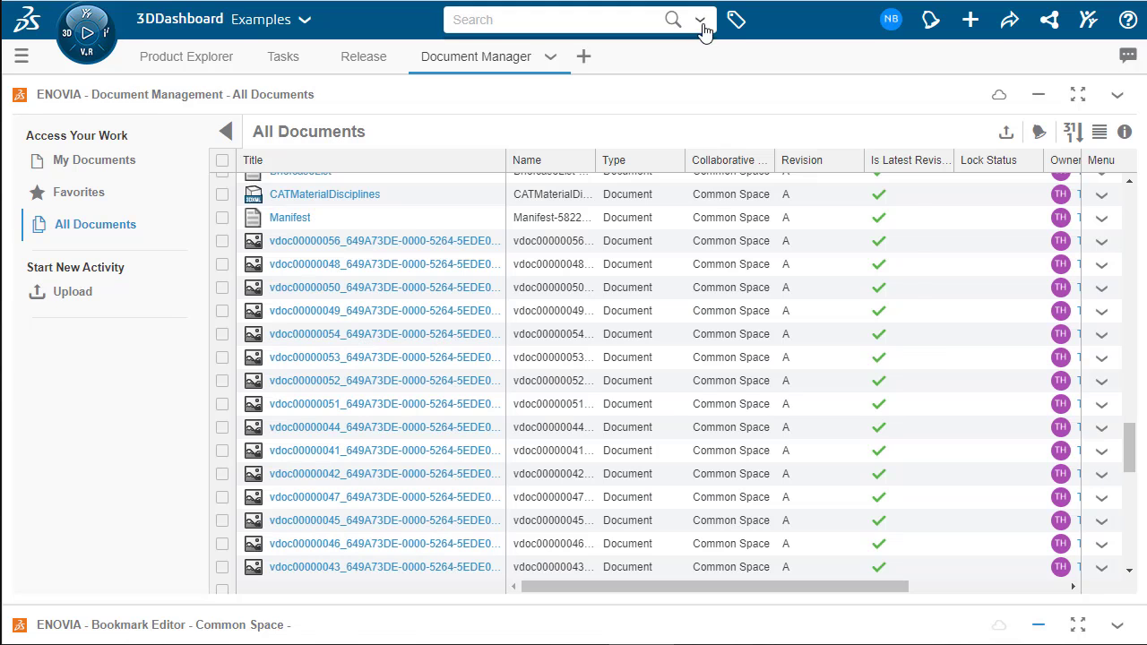
Step: Open Advanced Search and restrict the Type to Physical Product
{"action": "left_click", "coordinate": [700, 21]}
{"action": "left_click", "coordinate": [786, 141]}
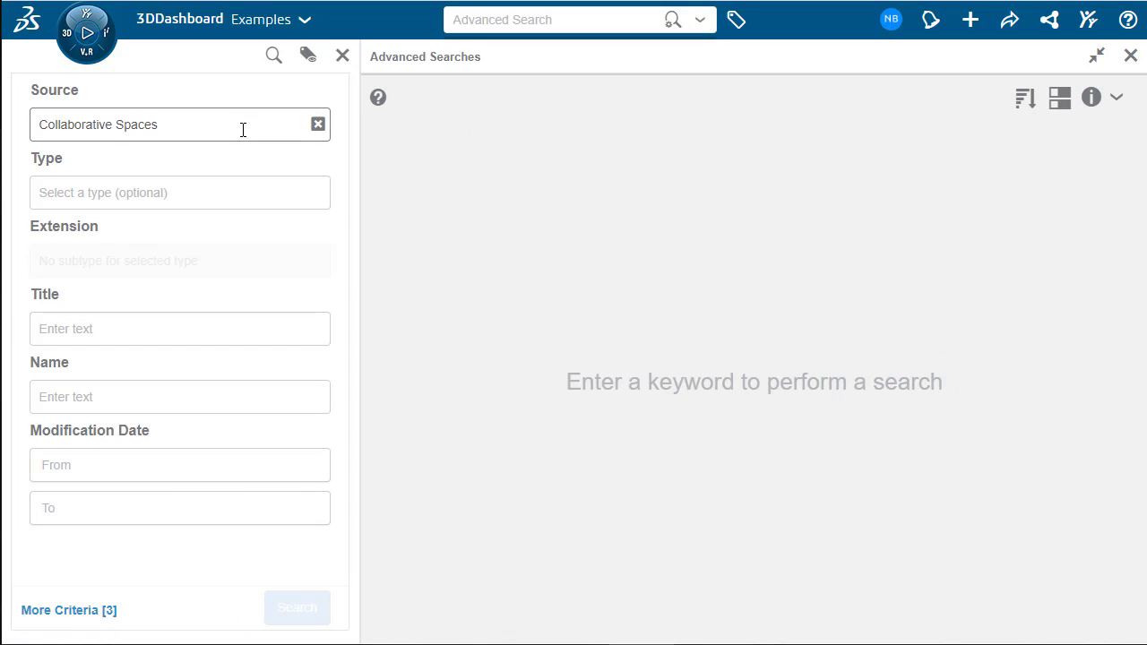
{"action": "scroll", "coordinate": [133, 461], "scroll_direction": "down", "scroll_amount": 5}
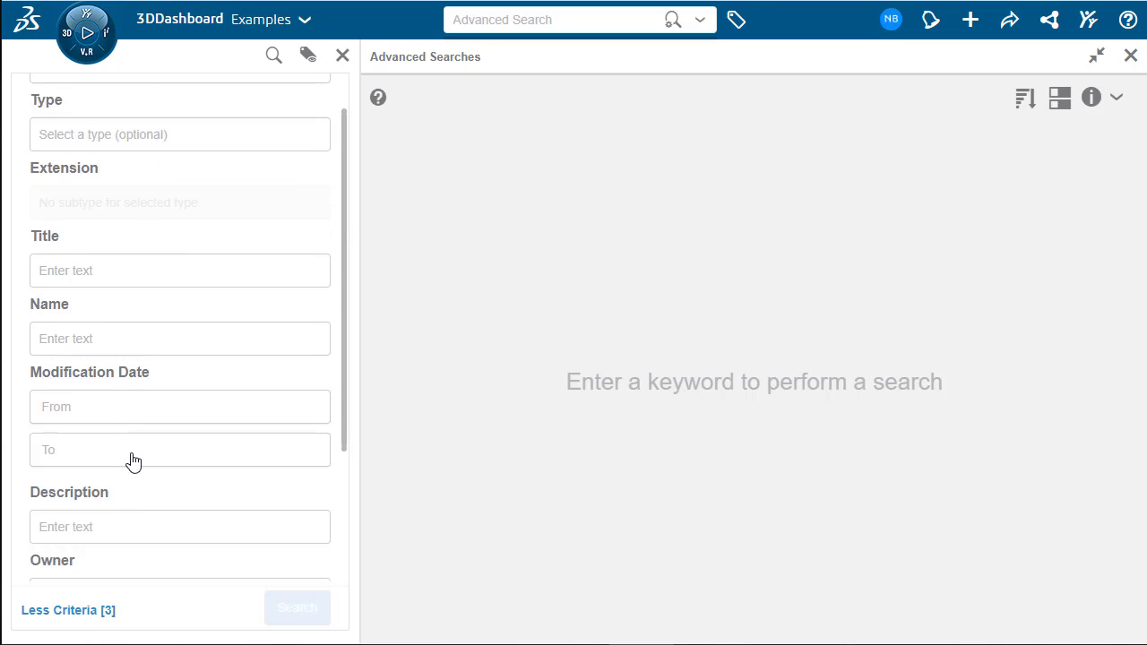
{"action": "scroll", "coordinate": [135, 451], "scroll_direction": "up", "scroll_amount": 5}
{"action": "left_click", "coordinate": [164, 192]}
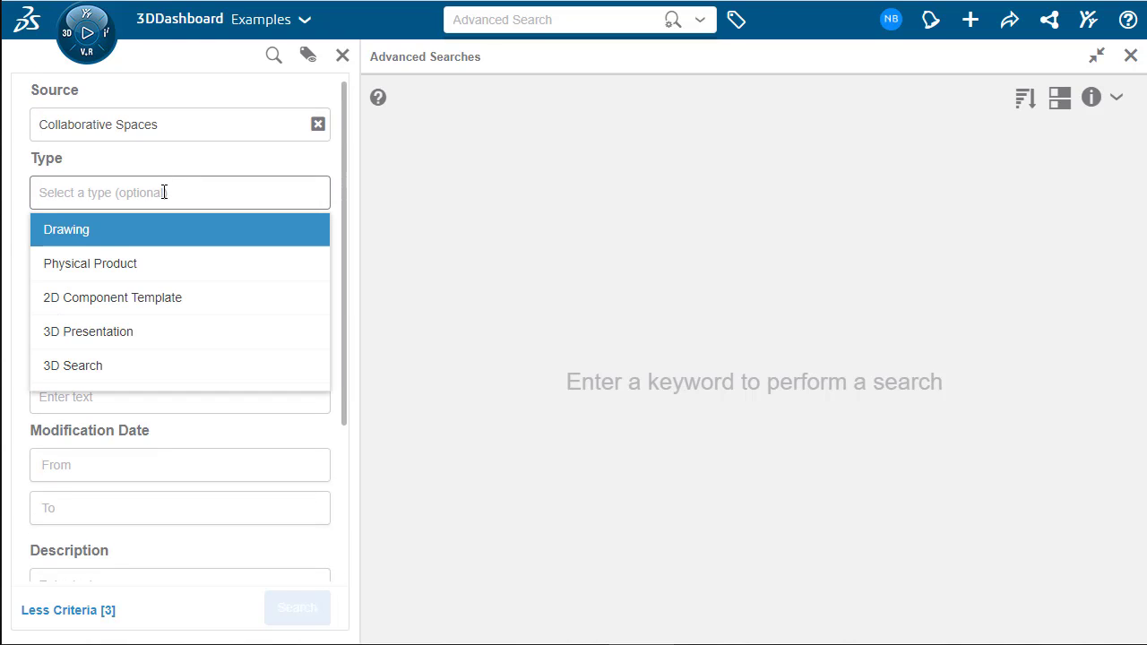
{"action": "left_click", "coordinate": [113, 261]}
{"action": "left_click", "coordinate": [215, 177]}
Step: Set CAD Master to 3DEXPERIENCE and Content Structure to Root, then run the search
{"action": "scroll", "coordinate": [233, 345], "scroll_direction": "down", "scroll_amount": 8}
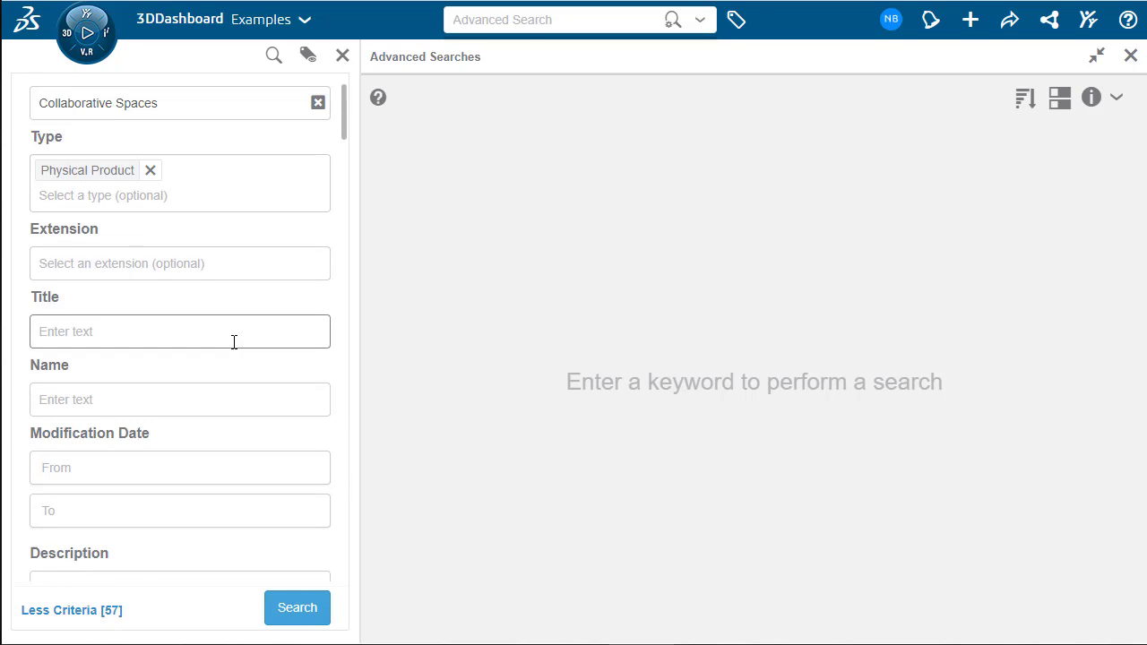
{"action": "scroll", "coordinate": [230, 351], "scroll_direction": "down", "scroll_amount": 5}
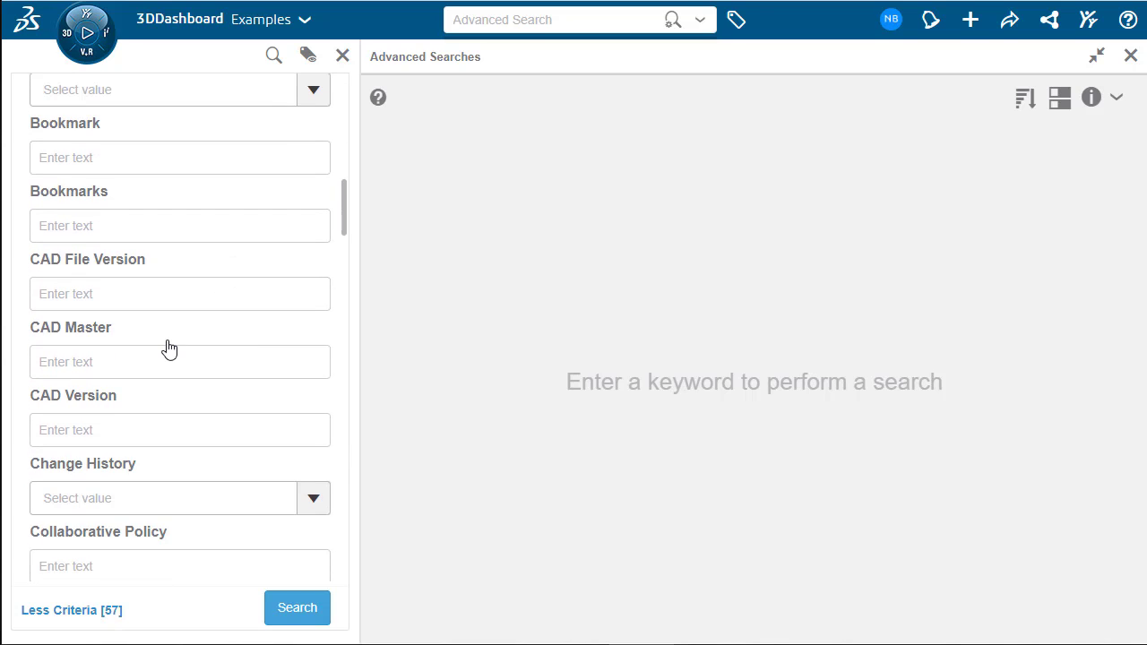
{"action": "left_click", "coordinate": [174, 350]}
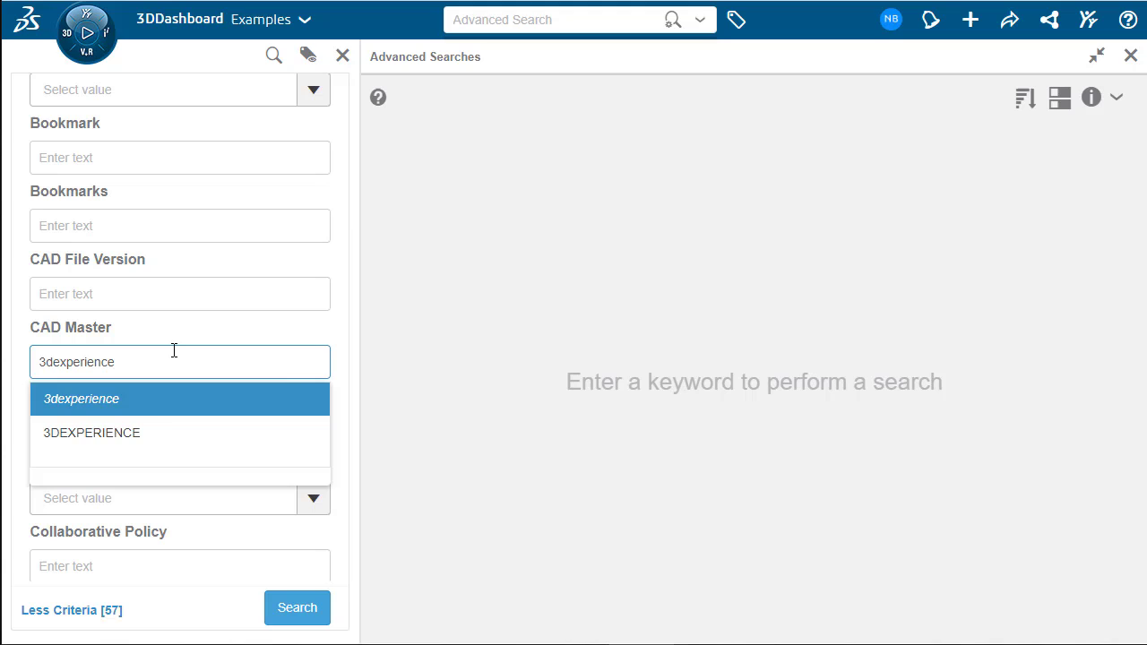
{"action": "left_click", "coordinate": [143, 446]}
{"action": "scroll", "coordinate": [197, 417], "scroll_direction": "down", "scroll_amount": 2}
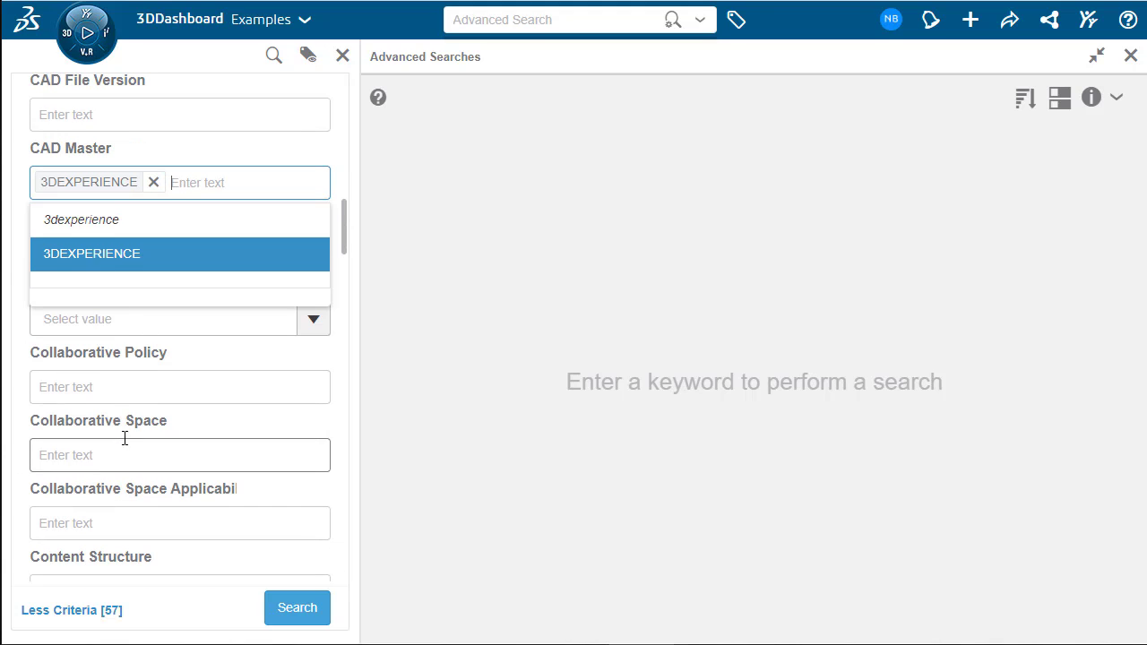
{"action": "scroll", "coordinate": [125, 465], "scroll_direction": "down", "scroll_amount": 1}
{"action": "left_click", "coordinate": [124, 492]}
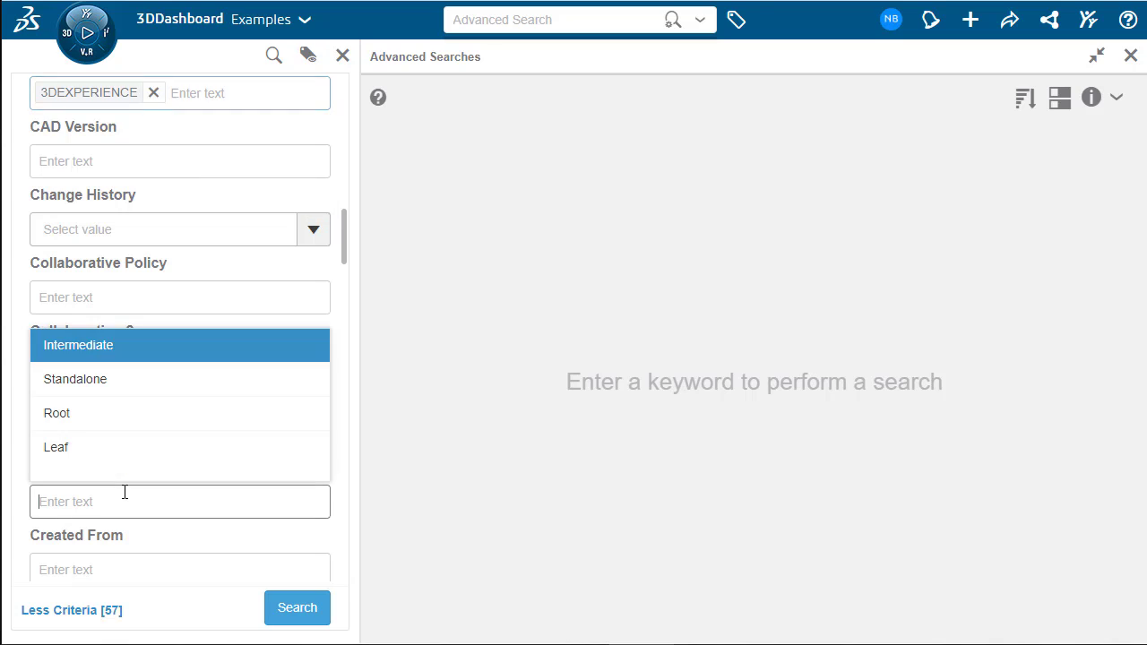
{"action": "left_click", "coordinate": [46, 411]}
{"action": "left_click", "coordinate": [297, 621]}
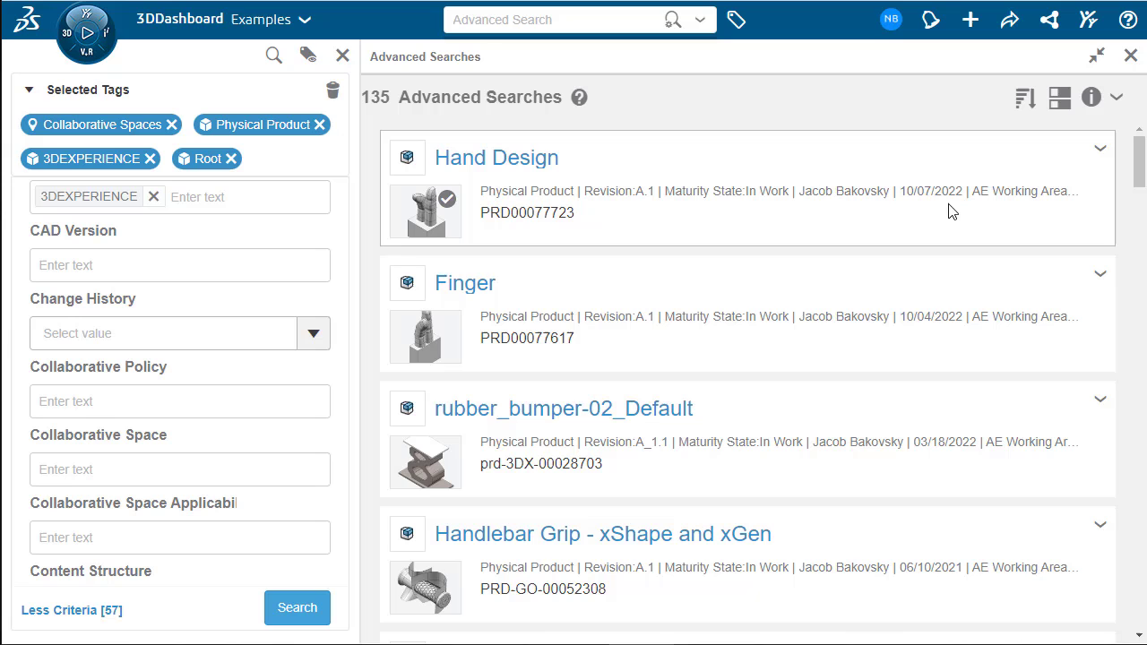
Step: Pin the 135 grid-view results to a new dashboard tab, then close search and dismiss the notice
{"action": "scroll", "coordinate": [914, 354], "scroll_direction": "down", "scroll_amount": 9}
{"action": "left_click", "coordinate": [1059, 97]}
{"action": "left_click", "coordinate": [1115, 97]}
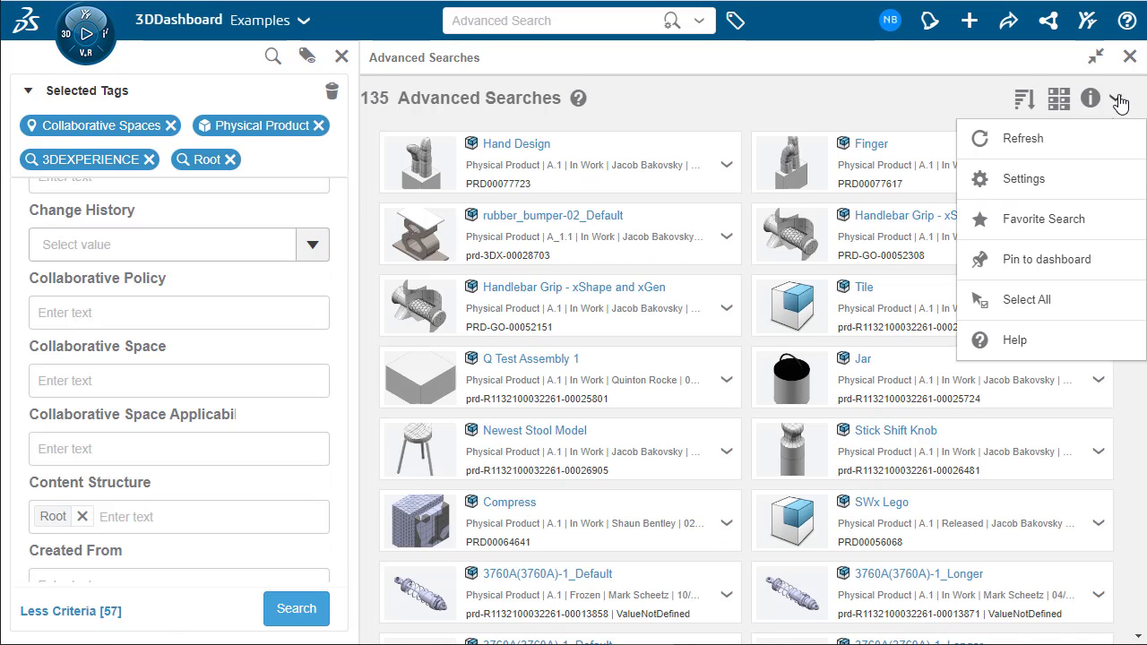
{"action": "left_click", "coordinate": [1030, 260]}
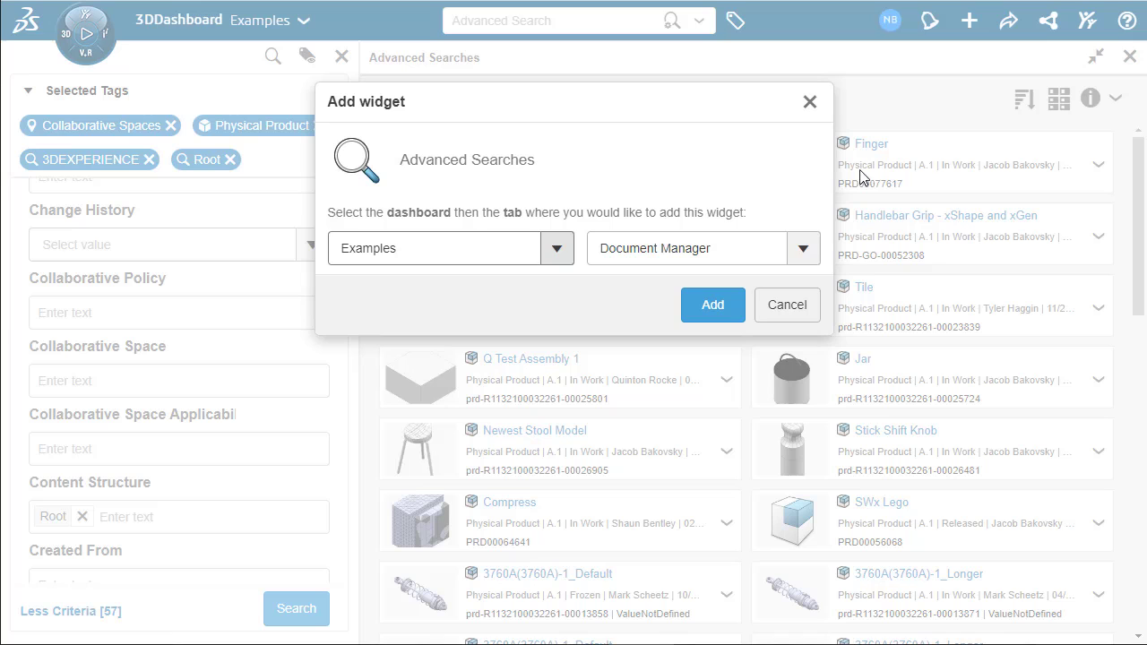
{"action": "left_click", "coordinate": [800, 250]}
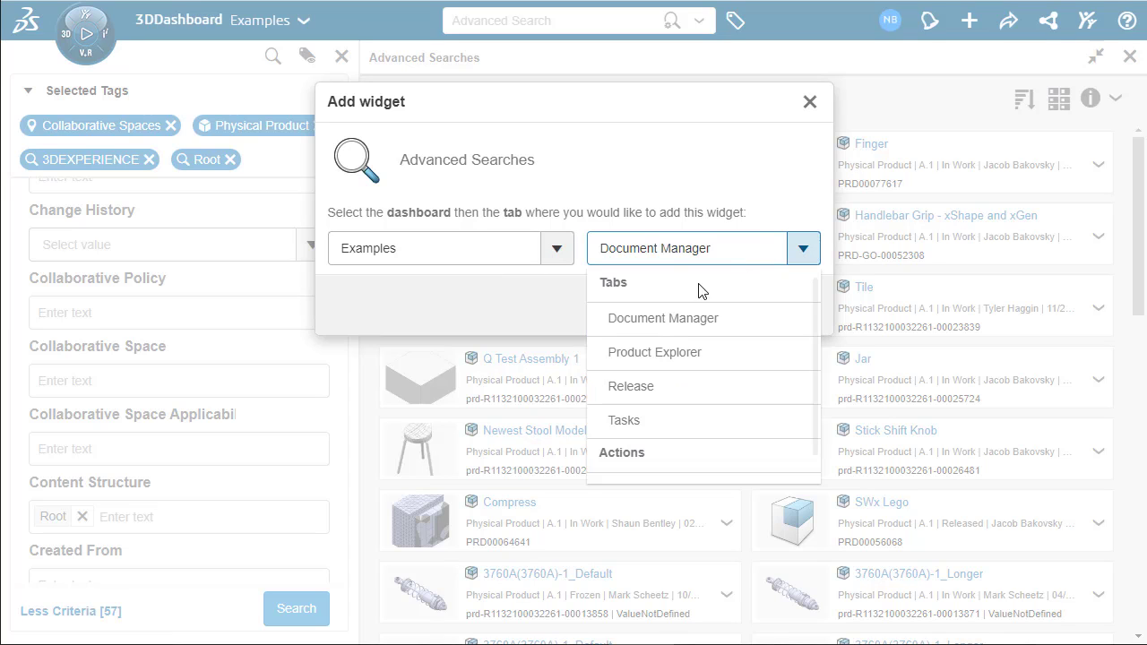
{"action": "scroll", "coordinate": [652, 435], "scroll_direction": "down", "scroll_amount": 1}
{"action": "left_click", "coordinate": [661, 465]}
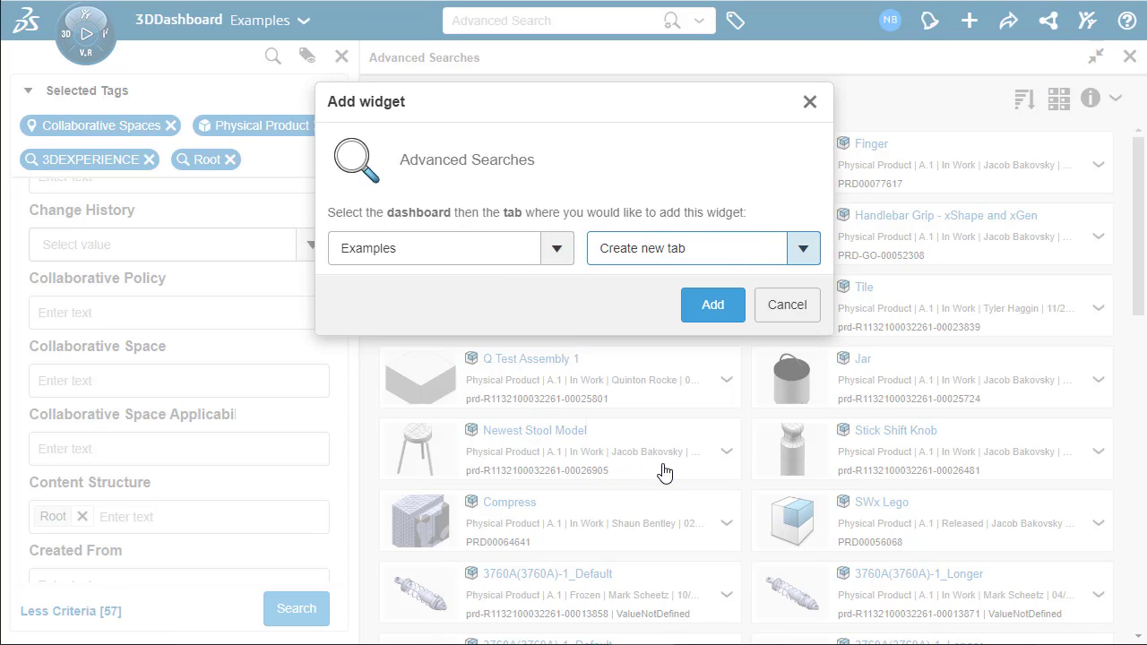
{"action": "left_click", "coordinate": [710, 304]}
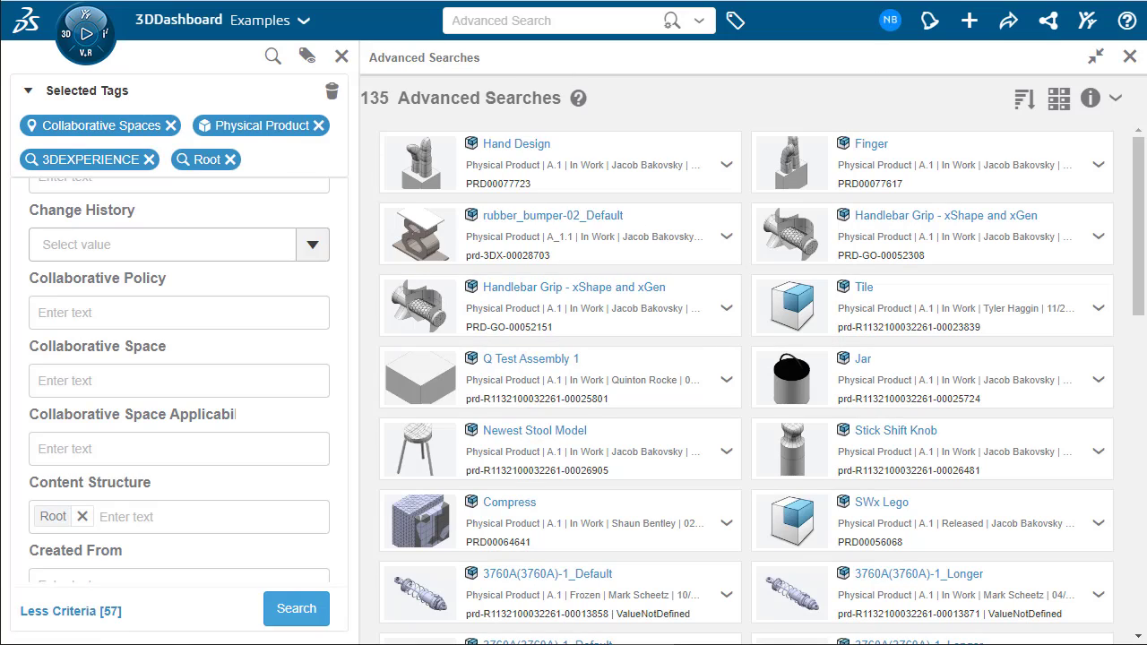
{"action": "left_click", "coordinate": [1130, 58]}
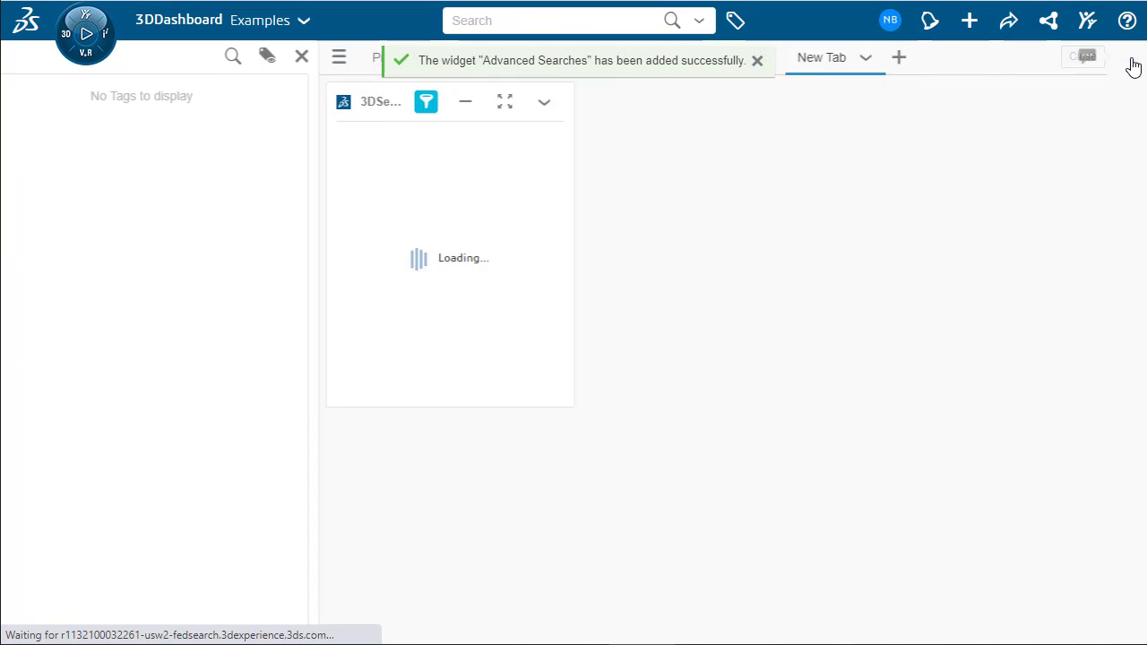
{"action": "left_click", "coordinate": [758, 62]}
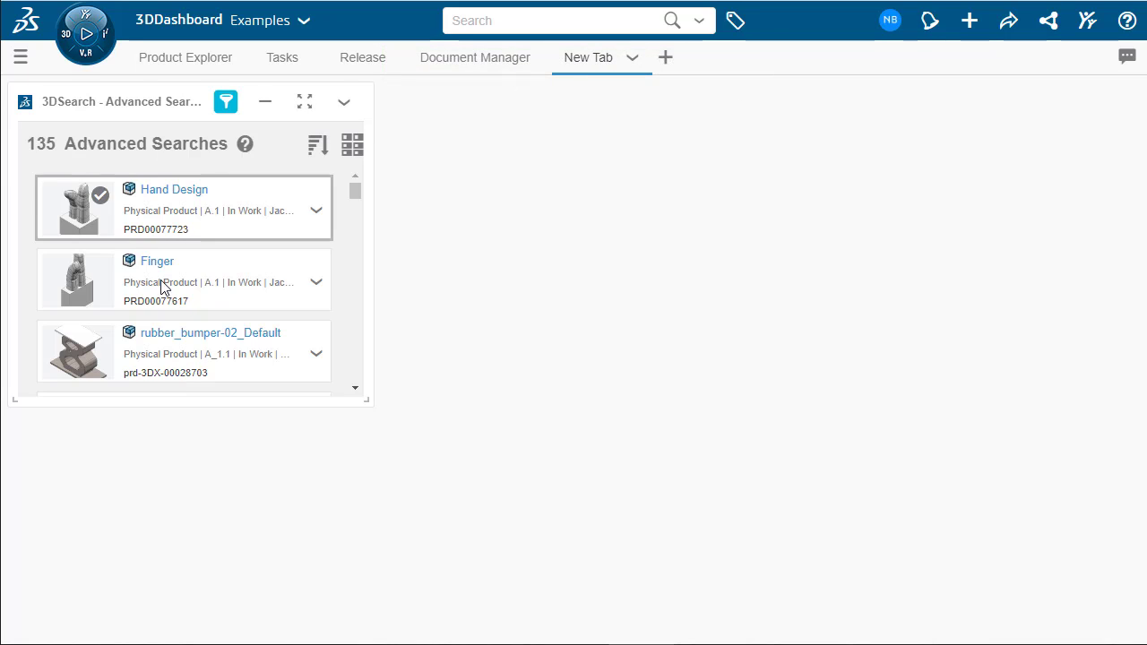
Step: Rename the new dashboard tab to 'Top Level Search'
{"action": "left_click", "coordinate": [627, 61]}
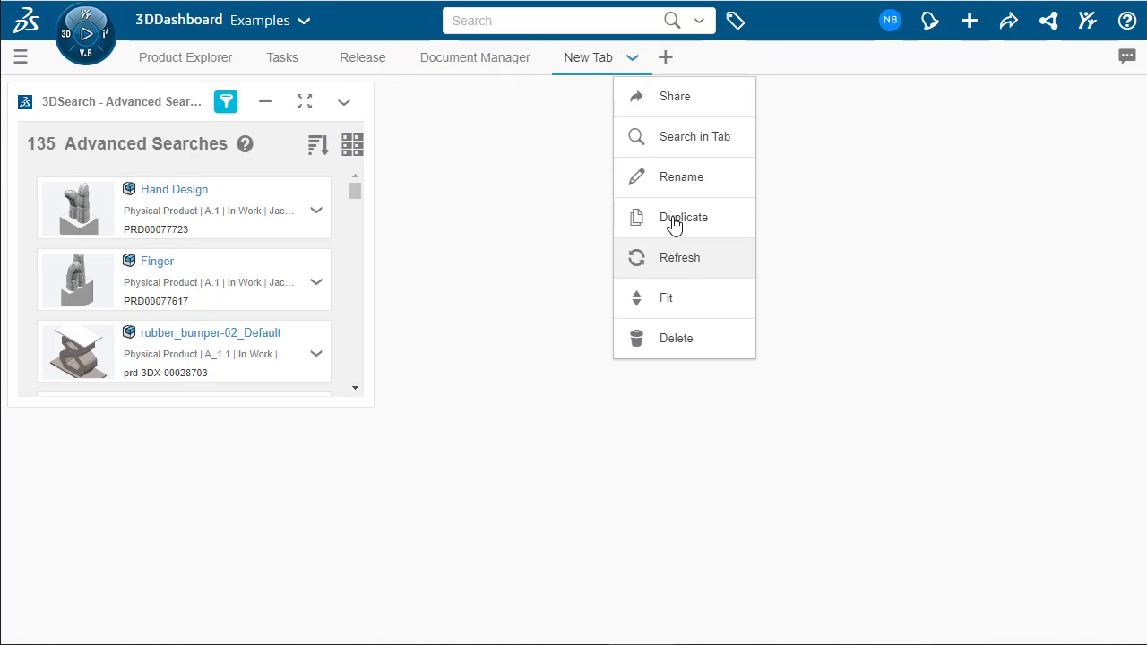
{"action": "left_click", "coordinate": [681, 185]}
{"action": "type", "text": "Top Level Search"}
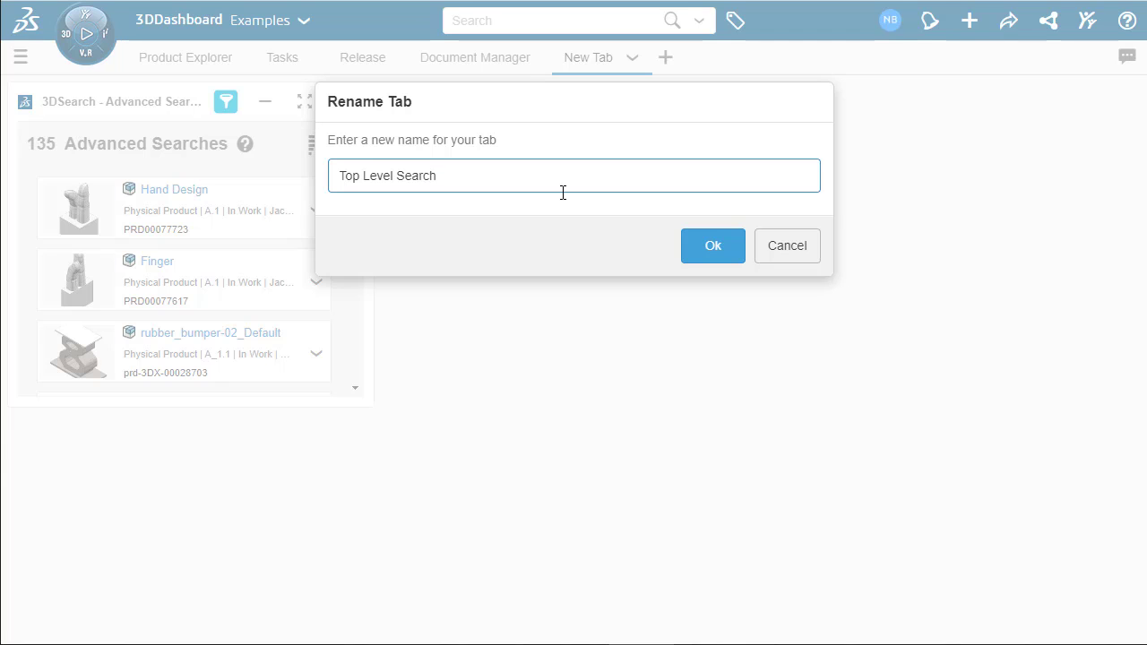
{"action": "key", "text": "Return"}
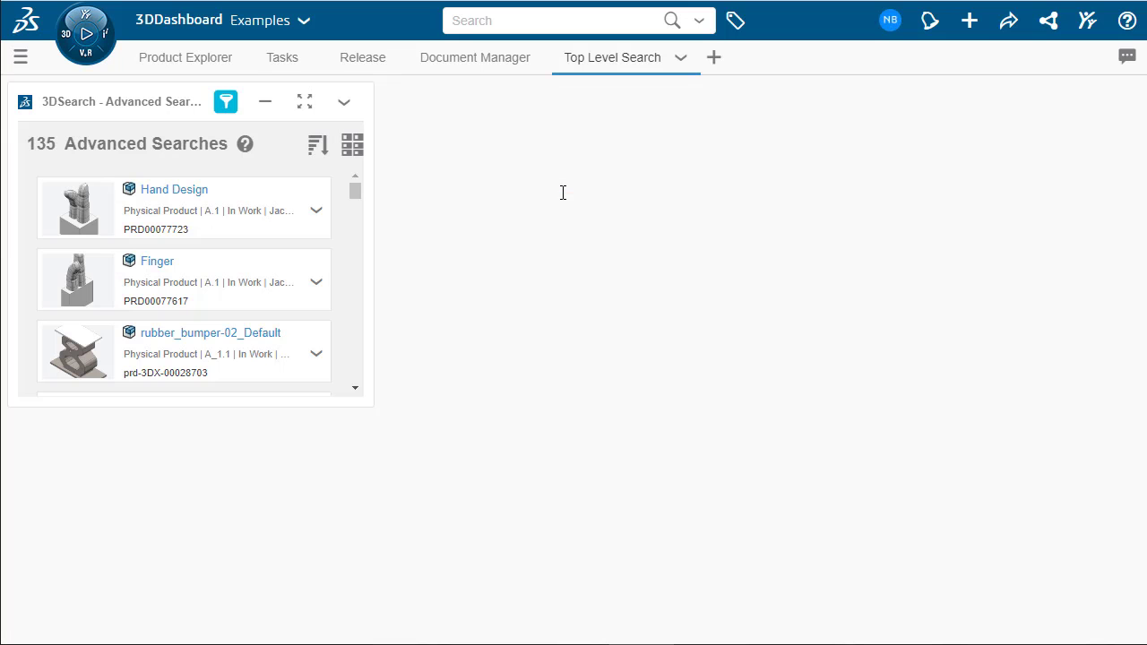
Step: Fit the Advanced Searches widget so it fills the whole Top Level Search tab
{"action": "left_click", "coordinate": [681, 59]}
{"action": "left_click", "coordinate": [724, 300]}
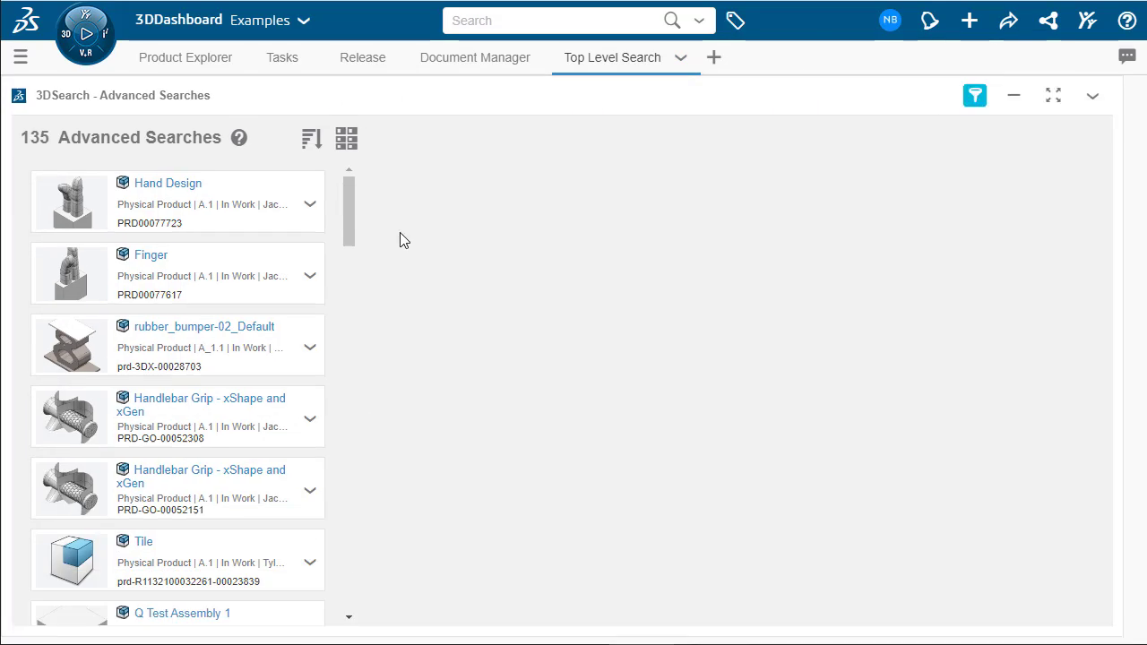
{"action": "scroll", "coordinate": [525, 217], "scroll_direction": "down", "scroll_amount": 7}
{"action": "scroll", "coordinate": [525, 218], "scroll_direction": "up", "scroll_amount": 3}
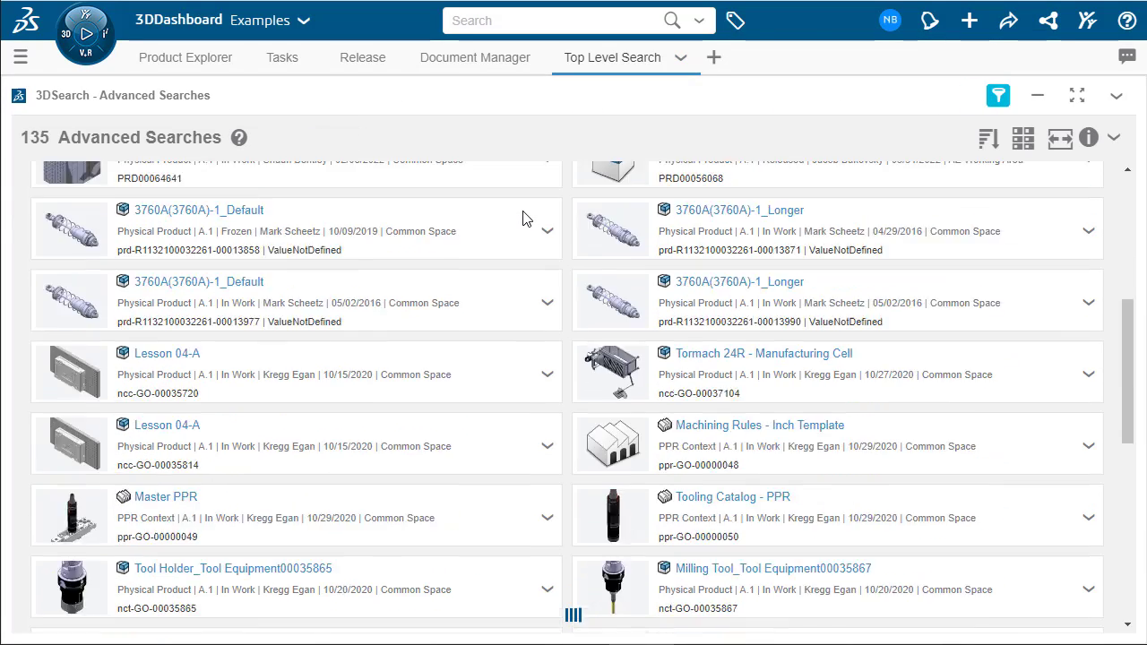
{"action": "scroll", "coordinate": [525, 218], "scroll_direction": "up", "scroll_amount": 5}
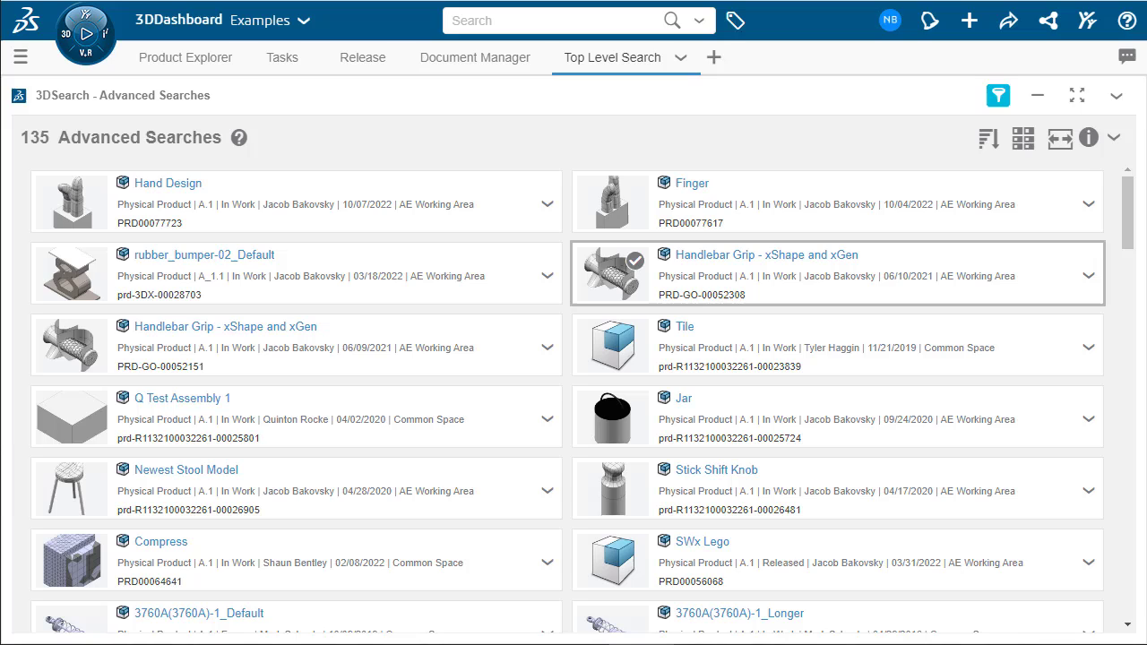